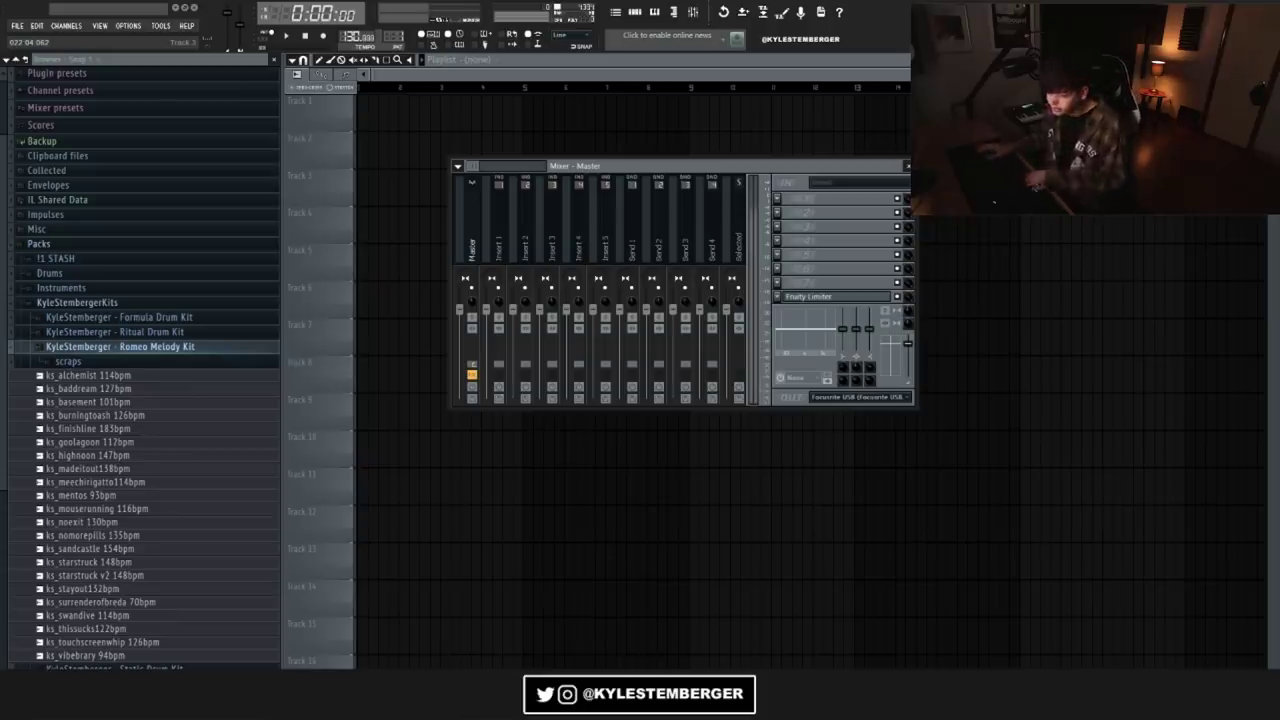
Step: Place the ks_mentos 93bpm loop at the start of Track 1 and trim it to four bars
{"action": "left_click_drag", "start_coordinate": [120, 497], "coordinate": [386, 118]}
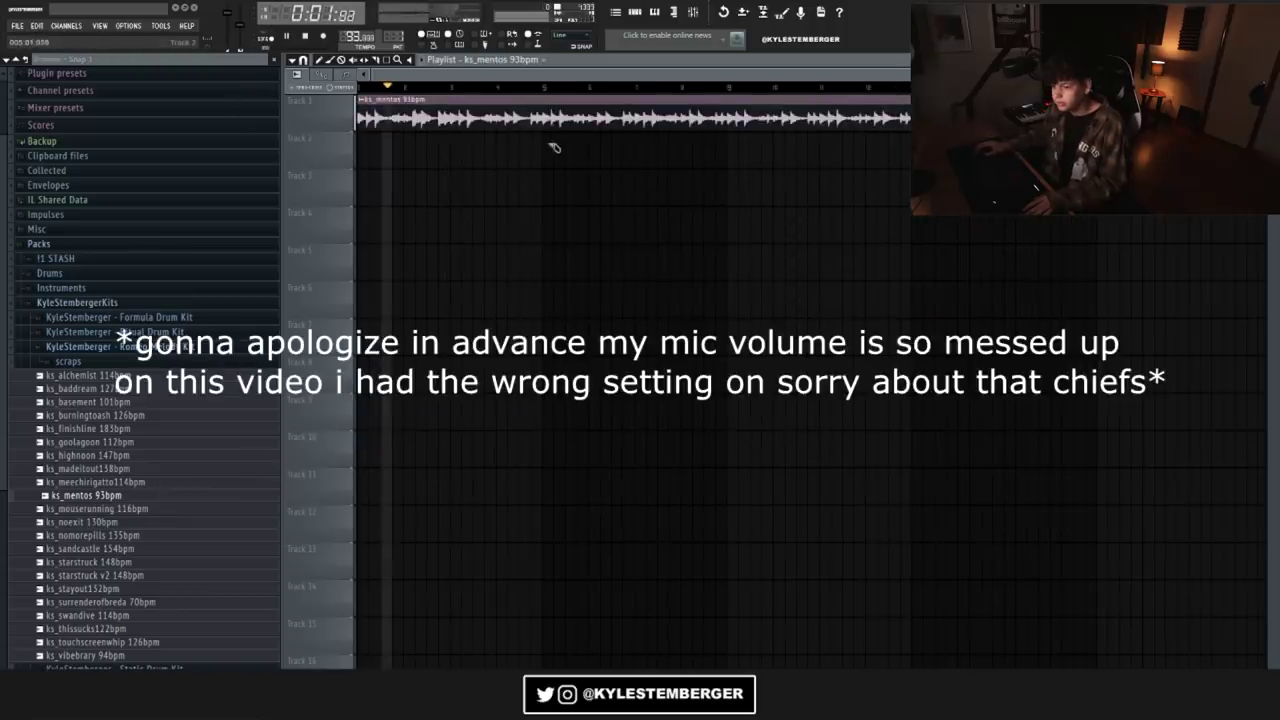
{"action": "left_click_drag", "start_coordinate": [543, 136], "coordinate": [543, 93]}
{"action": "left_click", "coordinate": [342, 60]}
{"action": "left_click", "coordinate": [670, 122]}
{"action": "left_click", "coordinate": [505, 61]}
Step: Place a Pattern 1 clip at the start of Track 2 and show the channel rack
{"action": "left_click", "coordinate": [487, 108]}
{"action": "left_click_drag", "start_coordinate": [478, 146], "coordinate": [383, 150]}
{"action": "left_click", "coordinate": [654, 12]}
{"action": "key", "text": "space"}
{"action": "key", "text": "space"}
Step: Preview kicks in the Ritual Drum Kit and add Kick (Storm) to the channel rack
{"action": "left_click", "coordinate": [170, 334]}
{"action": "left_click", "coordinate": [86, 307]}
{"action": "left_click", "coordinate": [107, 337]}
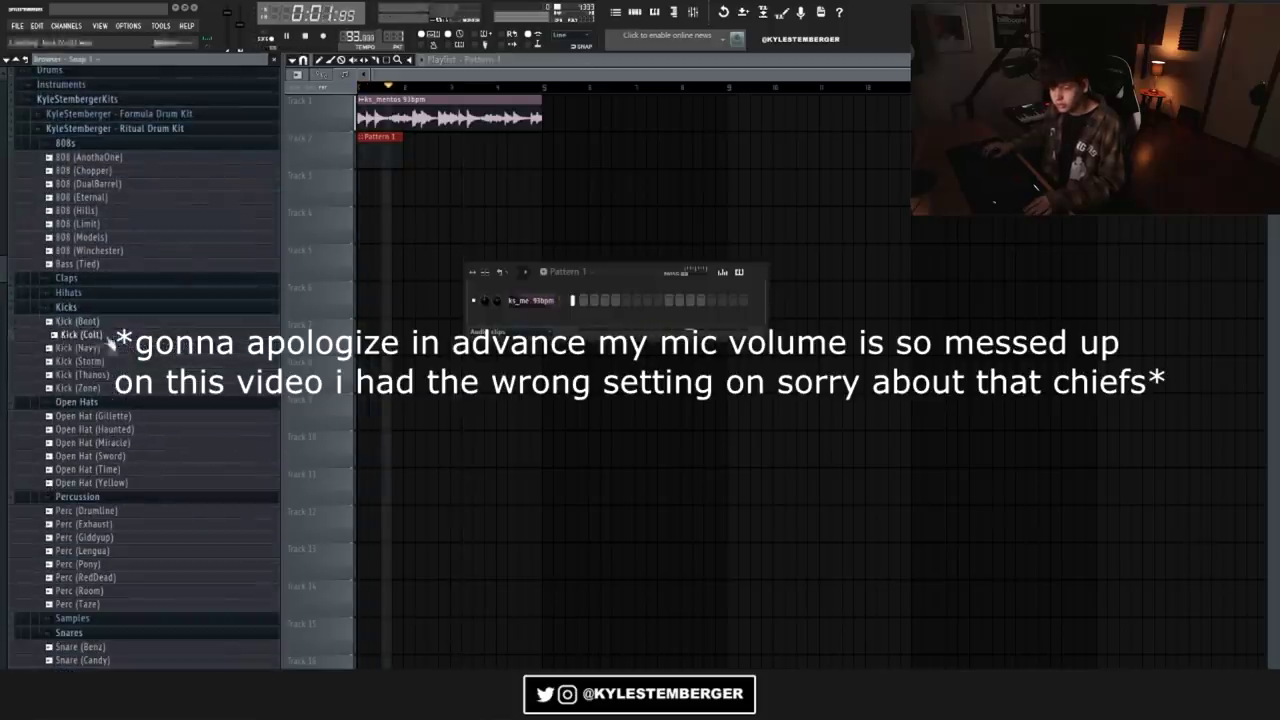
{"action": "left_click", "coordinate": [85, 361]}
{"action": "left_click_drag", "start_coordinate": [100, 362], "coordinate": [565, 345]}
Step: Program Kick (Storm) on steps 1, 5, 9 and 13 of Pattern 1
{"action": "left_click", "coordinate": [583, 320]}
{"action": "left_click", "coordinate": [668, 320]}
{"action": "left_click", "coordinate": [711, 320]}
{"action": "key", "text": "space"}
Step: Preview the kit's snares and add Snare (H2O) as a new channel
{"action": "scroll", "coordinate": [120, 623], "scroll_direction": "down", "scroll_amount": 3}
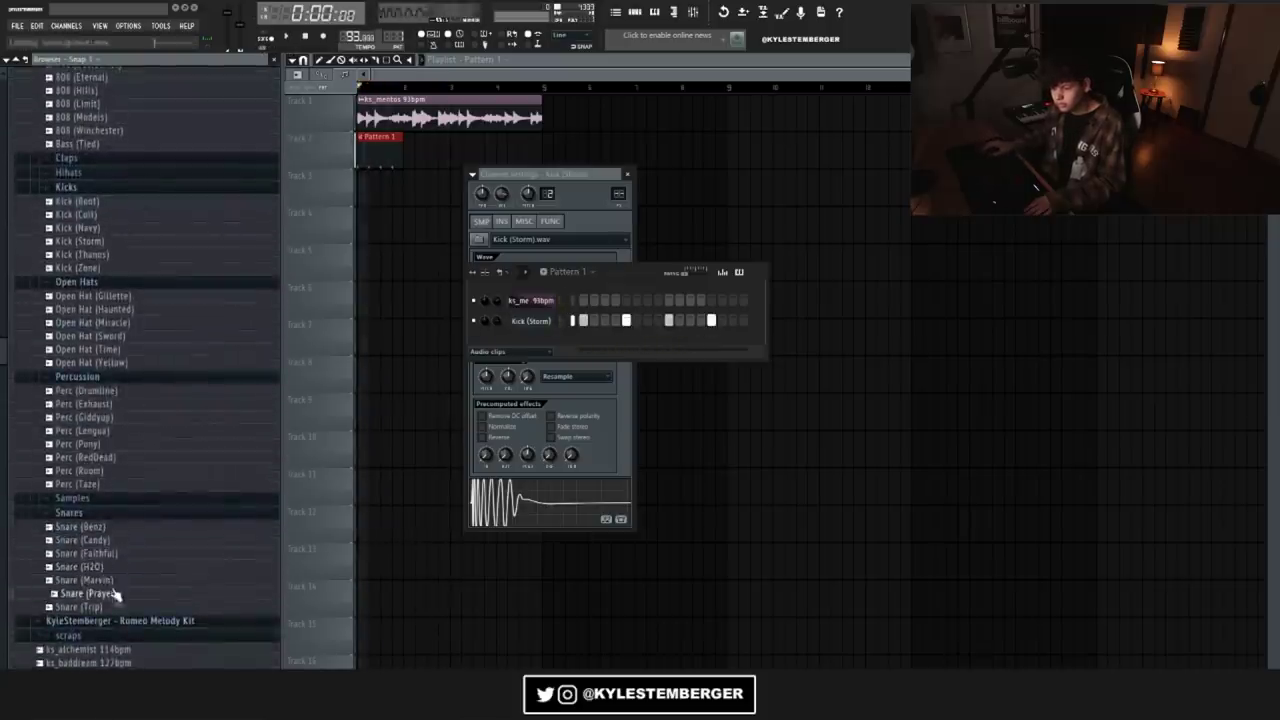
{"action": "left_click", "coordinate": [104, 531]}
{"action": "left_click", "coordinate": [114, 594]}
{"action": "left_click", "coordinate": [115, 579]}
{"action": "left_click_drag", "start_coordinate": [110, 568], "coordinate": [605, 345]}
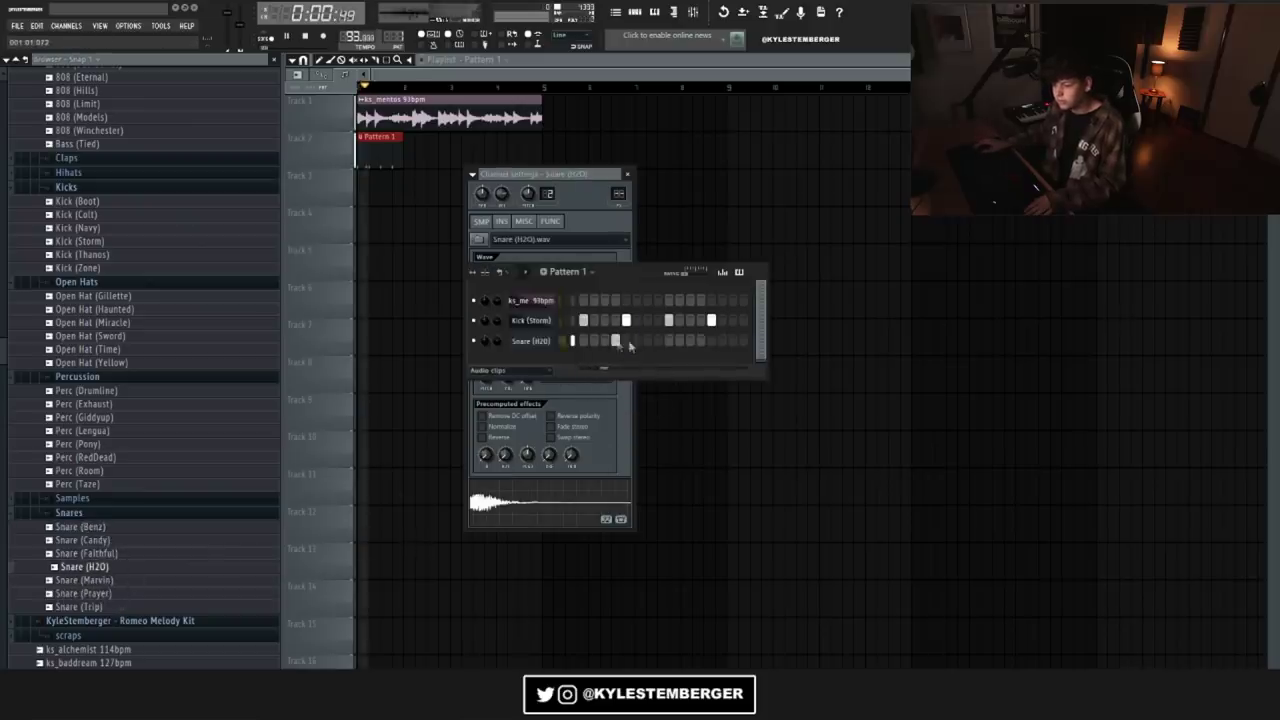
Step: Program Snare (H2O) on steps 7 and 15 only, clearing the other hits
{"action": "left_click", "coordinate": [648, 341]}
{"action": "left_click", "coordinate": [701, 343]}
{"action": "left_click", "coordinate": [733, 343]}
{"action": "right_click", "coordinate": [616, 343]}
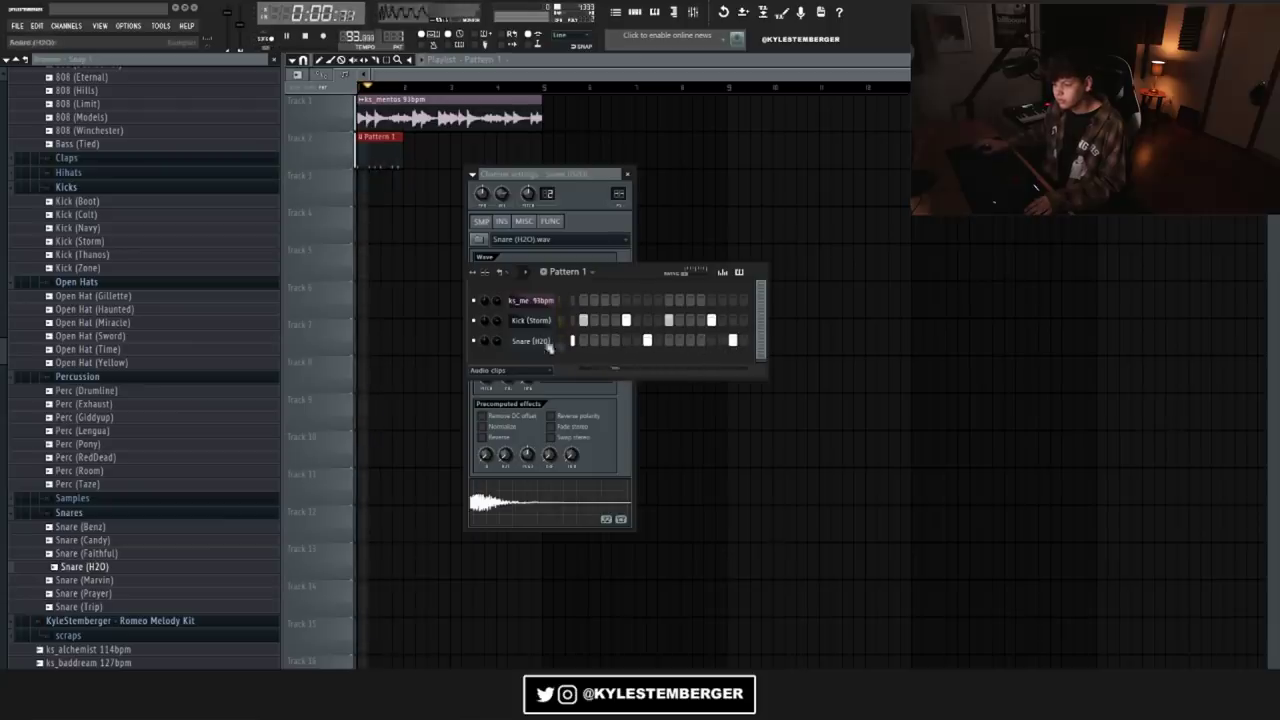
{"action": "key", "text": "space"}
Step: Add Snare (Prayer) as a channel and program it on steps 4, 7, 12 and 15
{"action": "left_click", "coordinate": [117, 584]}
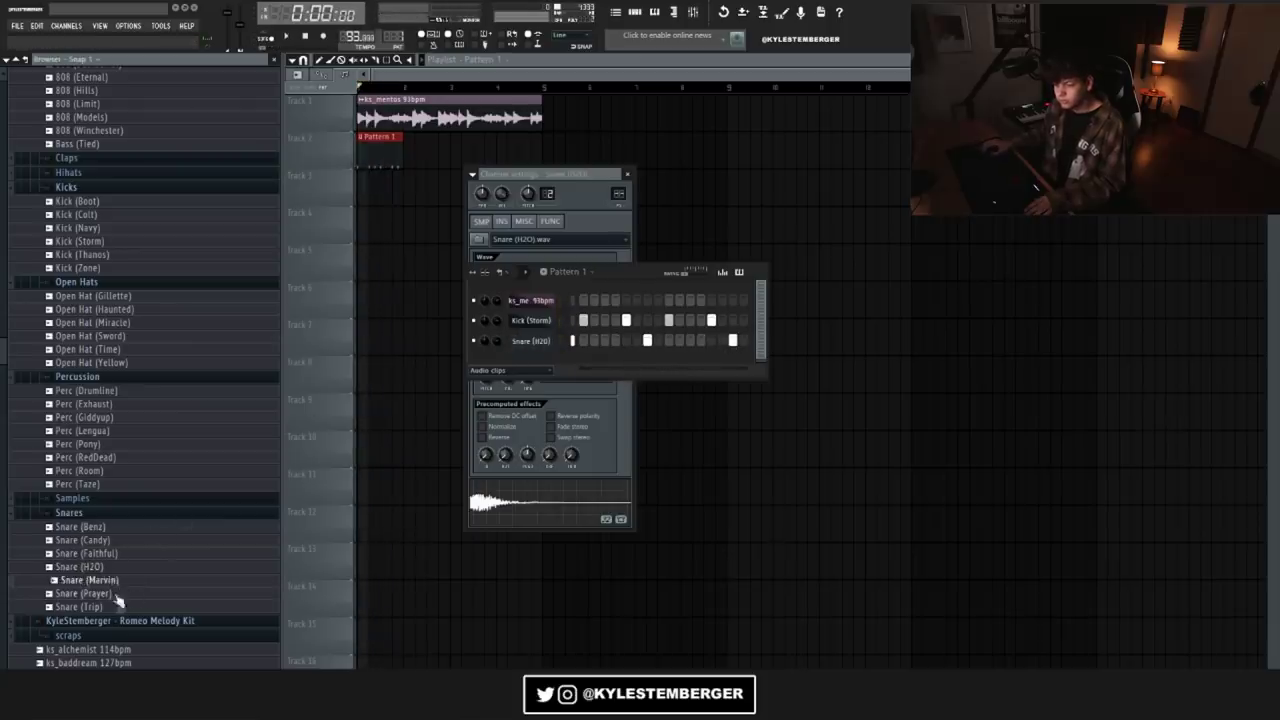
{"action": "left_click_drag", "start_coordinate": [90, 593], "coordinate": [570, 371]}
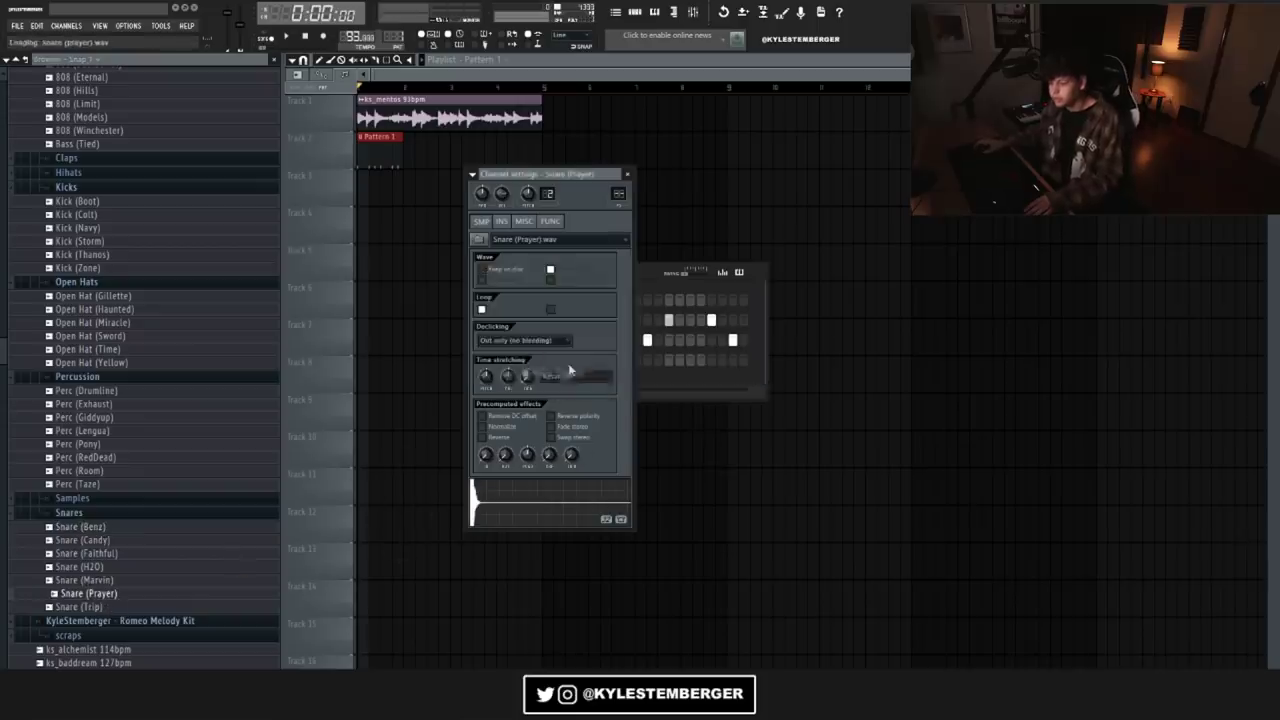
{"action": "left_click", "coordinate": [640, 380]}
{"action": "left_click", "coordinate": [647, 360]}
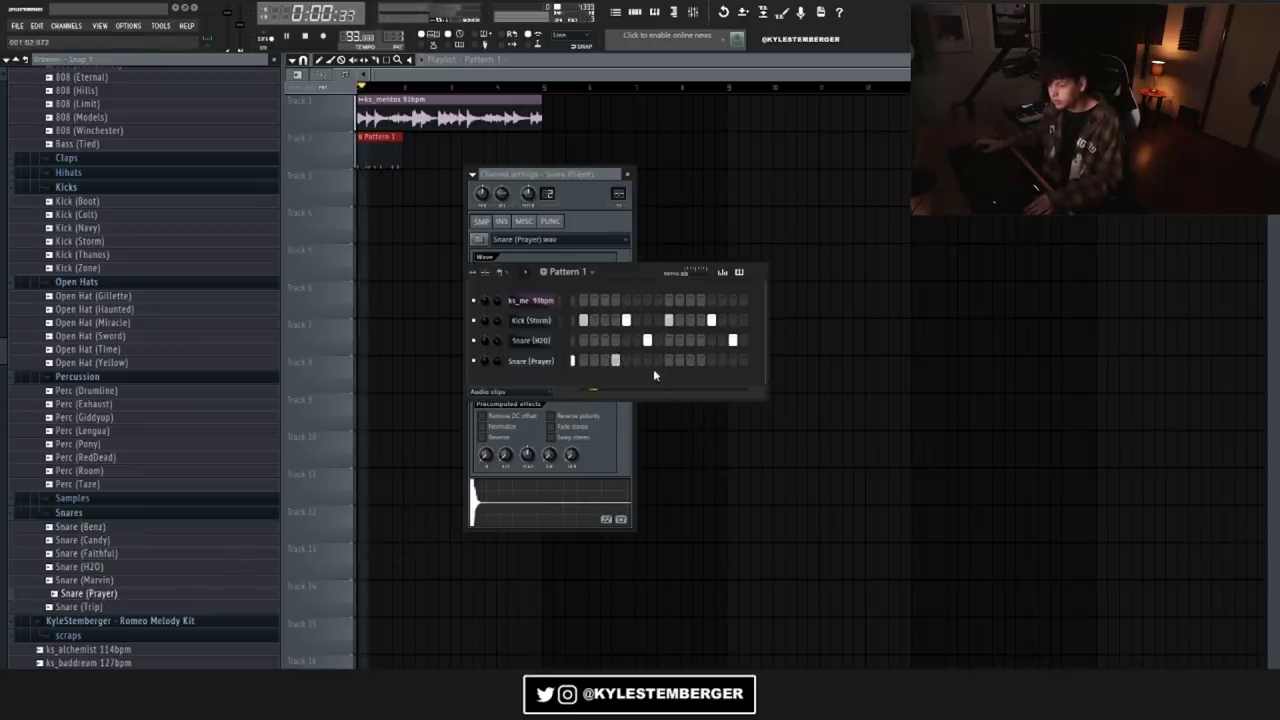
{"action": "left_click", "coordinate": [733, 360]}
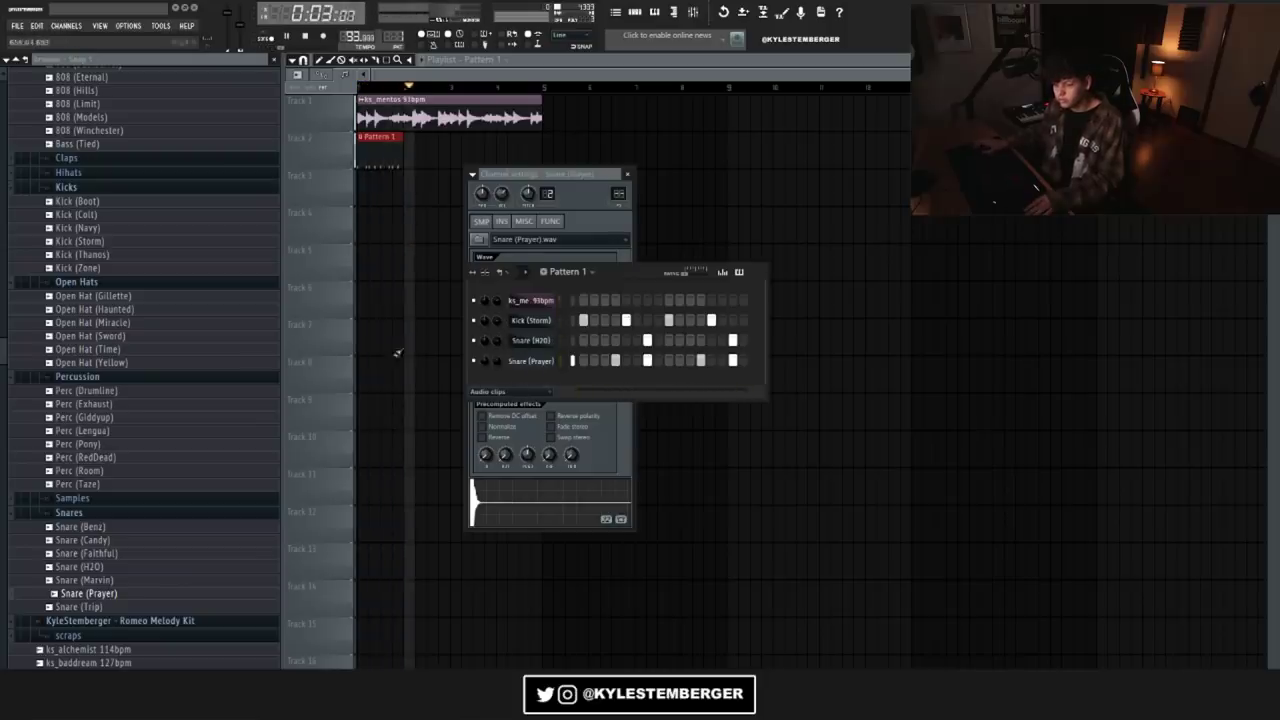
Step: Preview the kit's hi-hats and add Hat (Butter) as a new channel
{"action": "left_click", "coordinate": [68, 172]}
{"action": "key", "text": "space"}
{"action": "left_click", "coordinate": [100, 241]}
{"action": "left_click", "coordinate": [100, 212]}
{"action": "left_click", "coordinate": [100, 202]}
{"action": "left_click", "coordinate": [98, 229]}
{"action": "left_click", "coordinate": [100, 214]}
{"action": "left_click", "coordinate": [94, 203]}
{"action": "left_click_drag", "start_coordinate": [85, 213], "coordinate": [540, 385]}
{"action": "key", "text": "space"}
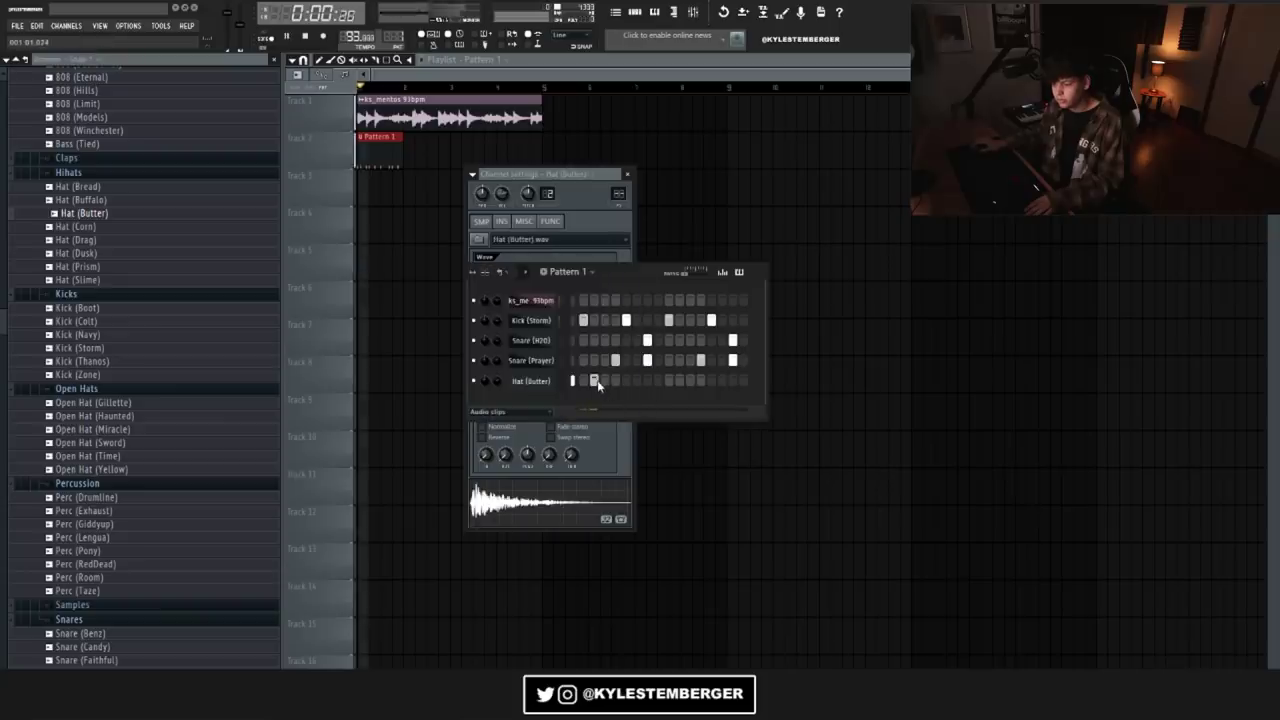
{"action": "key", "text": "space"}
Step: Add Hat (Dusk) as a channel and program Hat (Butter) on steps 3, 6, 11 and 14 at a lower volume
{"action": "left_click_drag", "start_coordinate": [85, 253], "coordinate": [535, 401]}
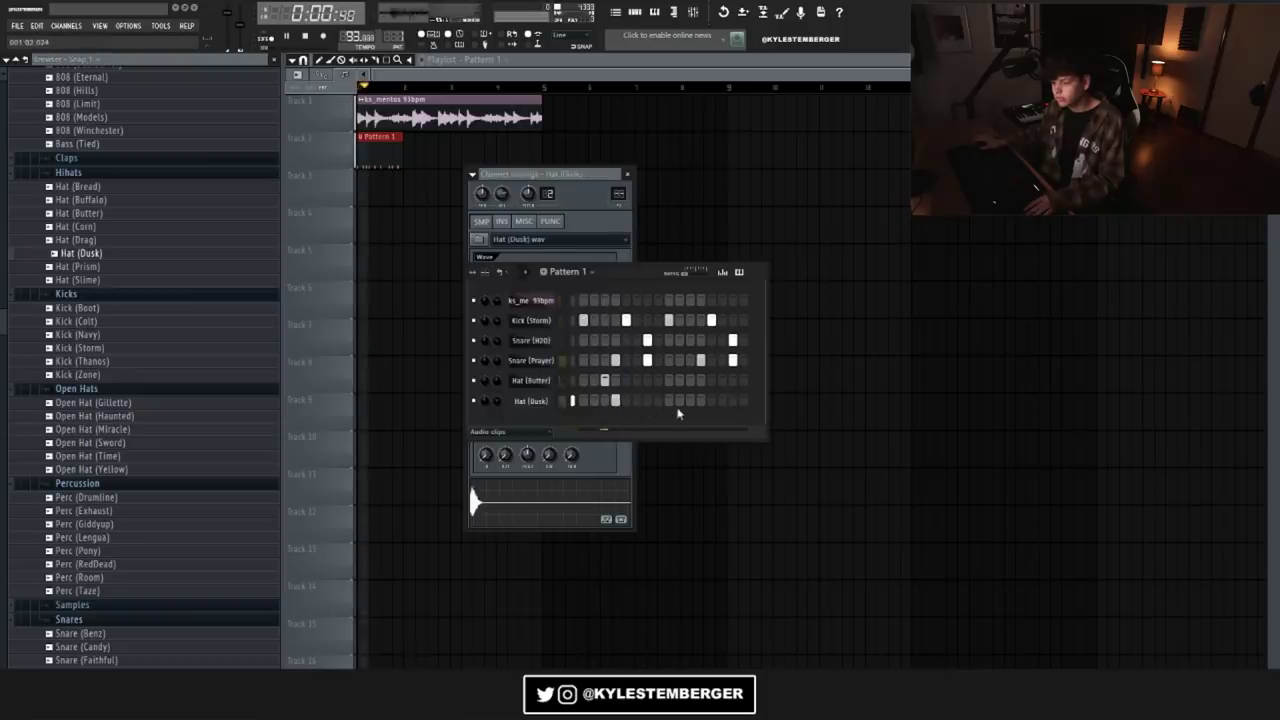
{"action": "left_click", "coordinate": [638, 383]}
{"action": "left_click_drag", "start_coordinate": [497, 381], "coordinate": [497, 391]}
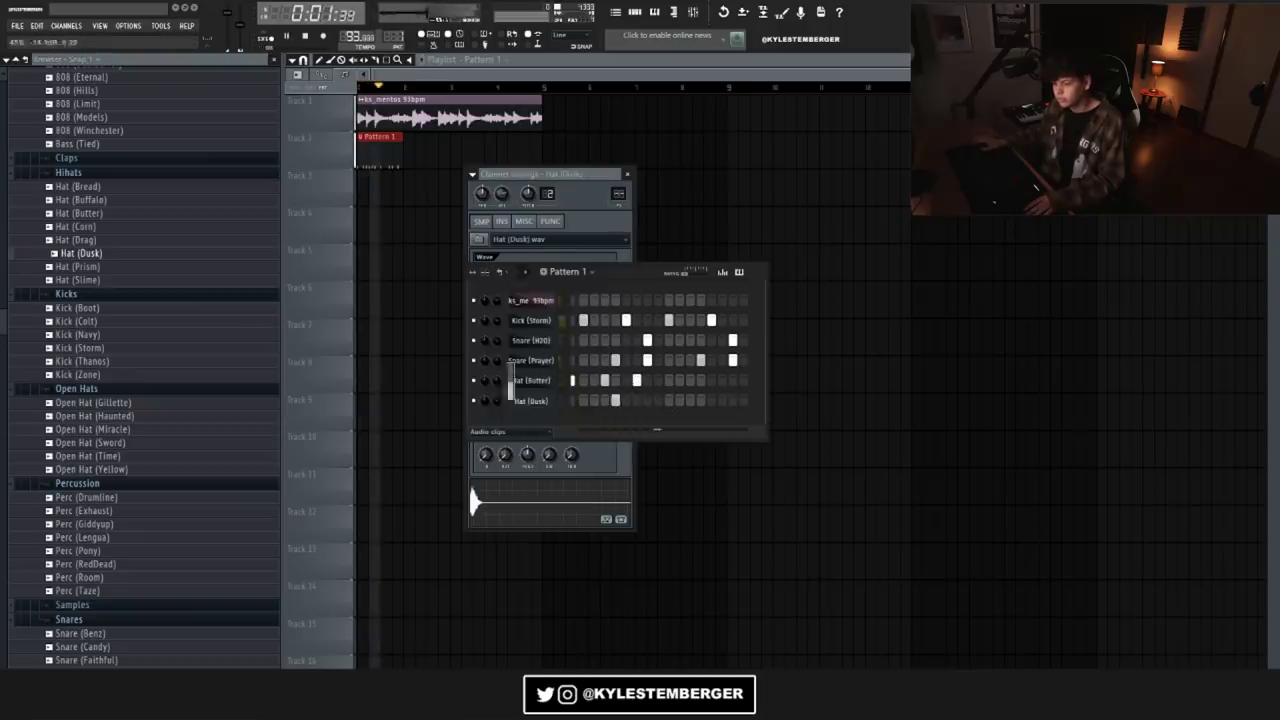
{"action": "left_click", "coordinate": [690, 381]}
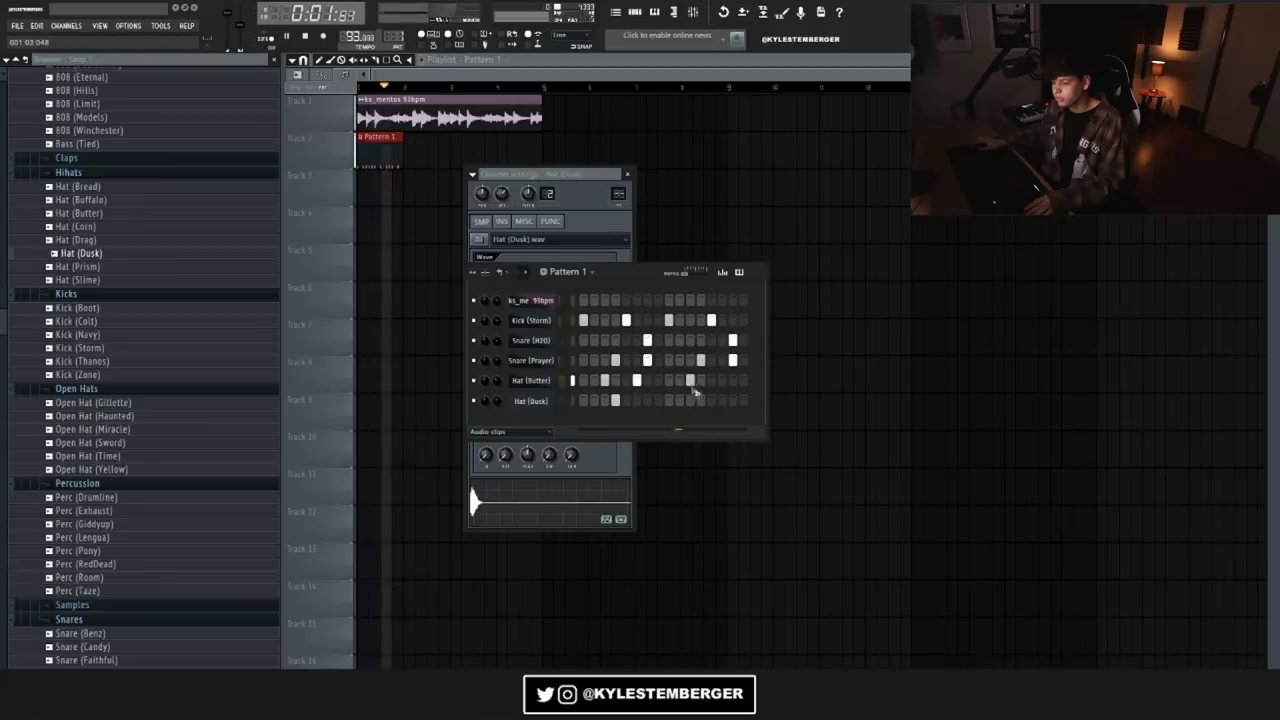
{"action": "left_click", "coordinate": [722, 381]}
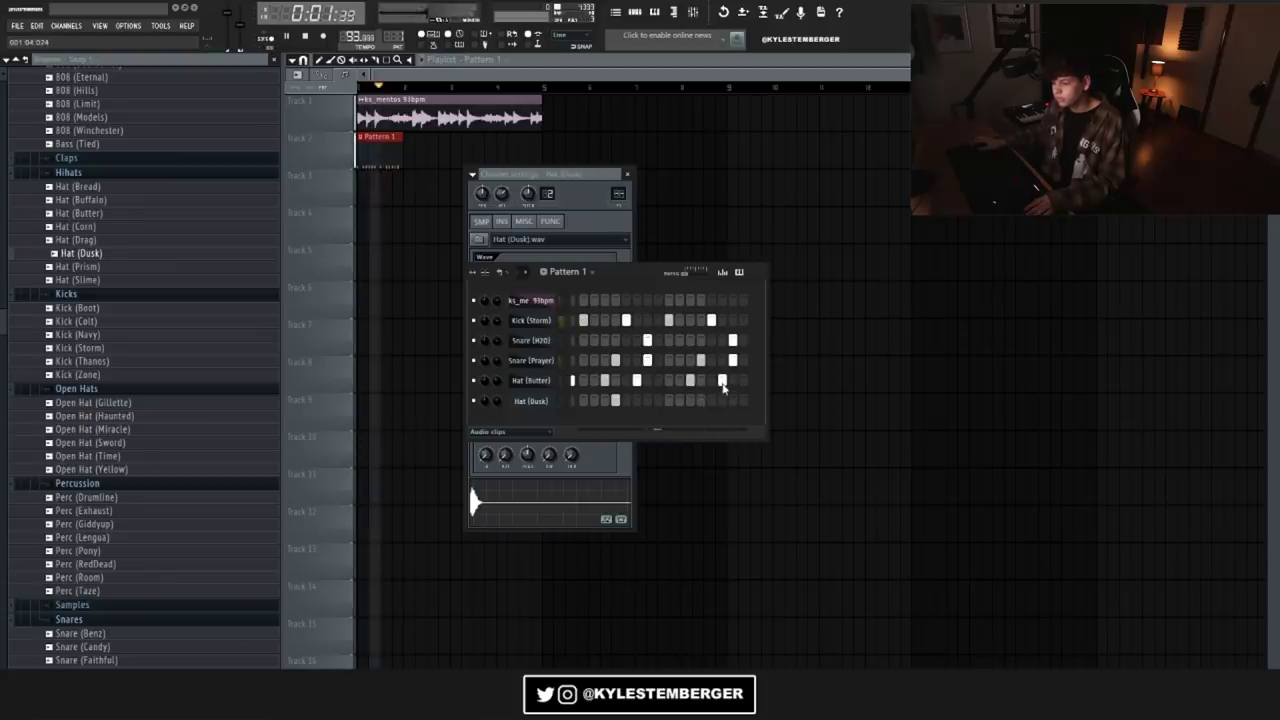
Step: Replace the Hat (Dusk) sample with Hat (Slime) and program it on steps 4 and 12
{"action": "left_click", "coordinate": [615, 400]}
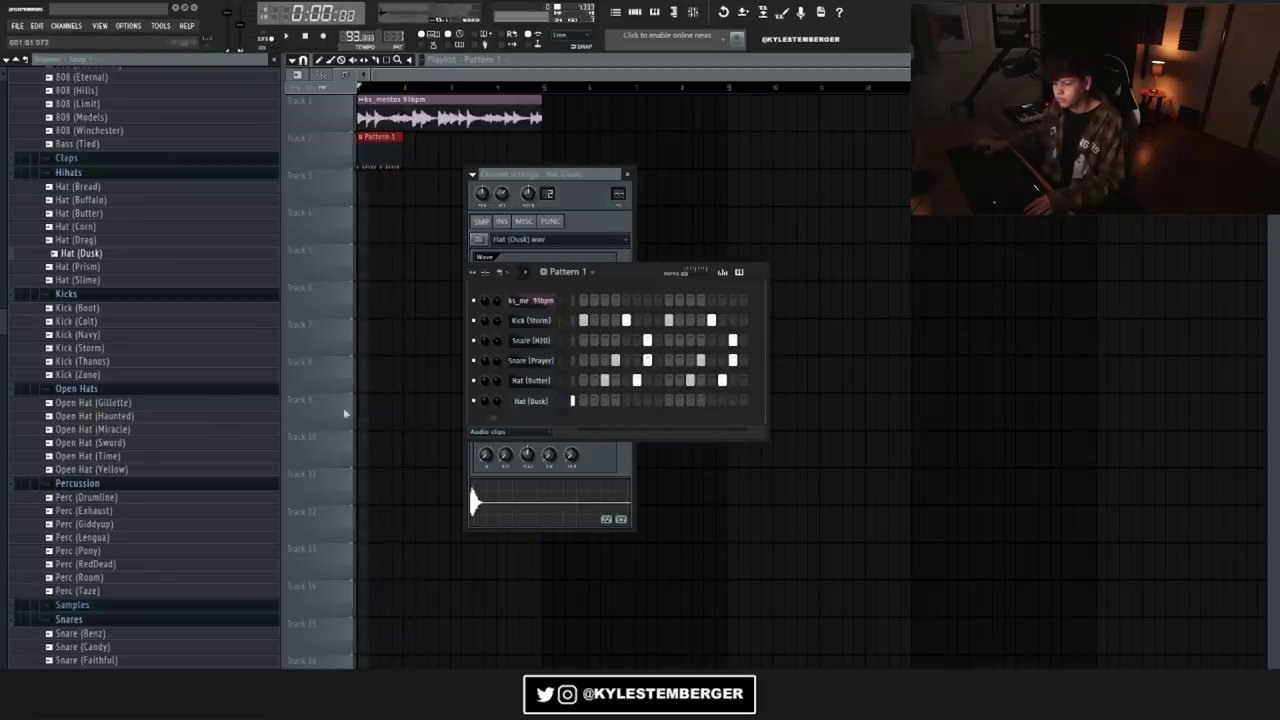
{"action": "left_click_drag", "start_coordinate": [80, 280], "coordinate": [531, 400]}
{"action": "left_click", "coordinate": [615, 400]}
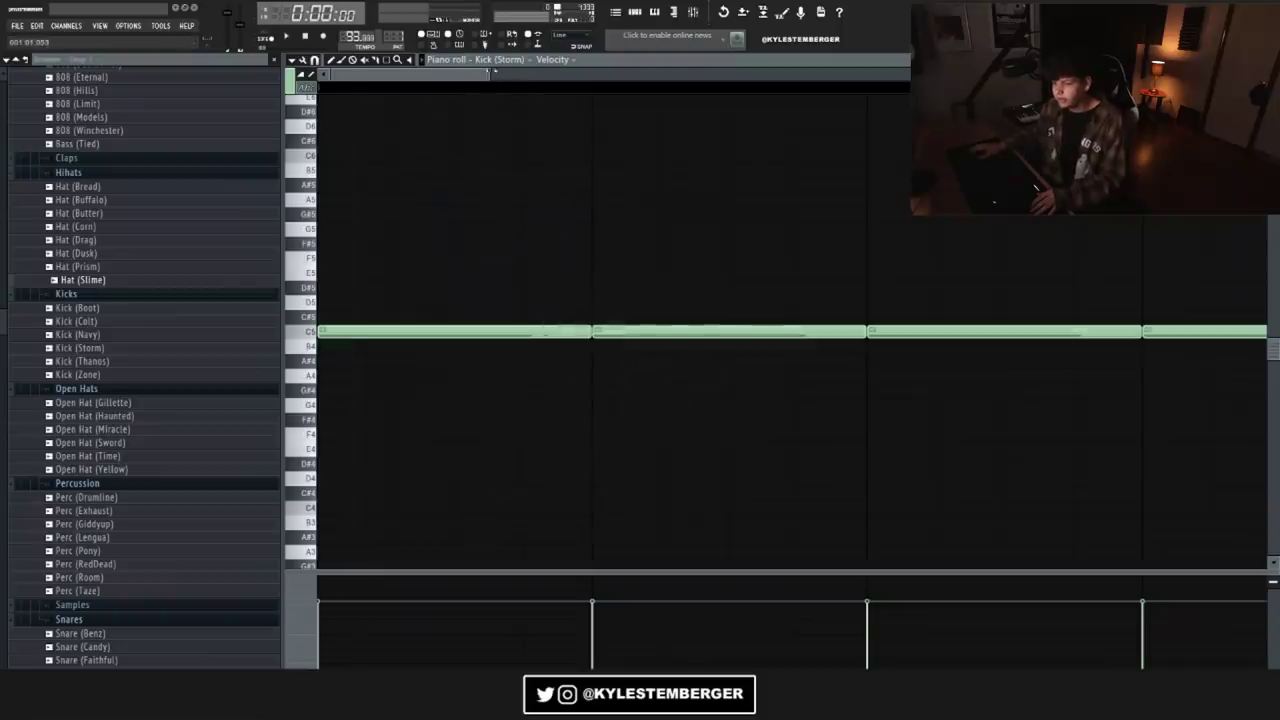
Step: Duplicate the one-bar Kick (Storm) notes in the piano roll so that Pattern 1 spans four bars
{"action": "left_click_drag", "start_coordinate": [490, 73], "coordinate": [757, 188]}
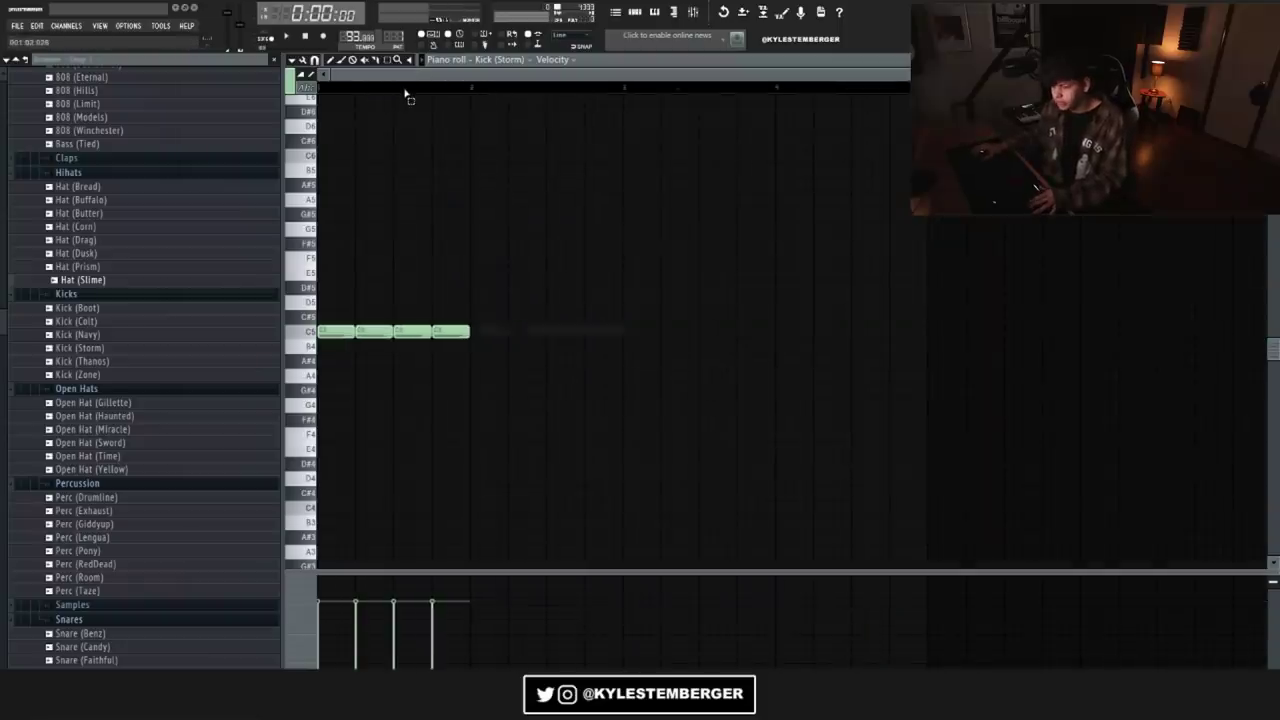
{"action": "key", "text": "ctrl+b"}
{"action": "key", "text": "ctrl+b"}
{"action": "key", "text": "ctrl+b"}
{"action": "key", "text": "ctrl+b"}
{"action": "key", "text": "ctrl+d"}
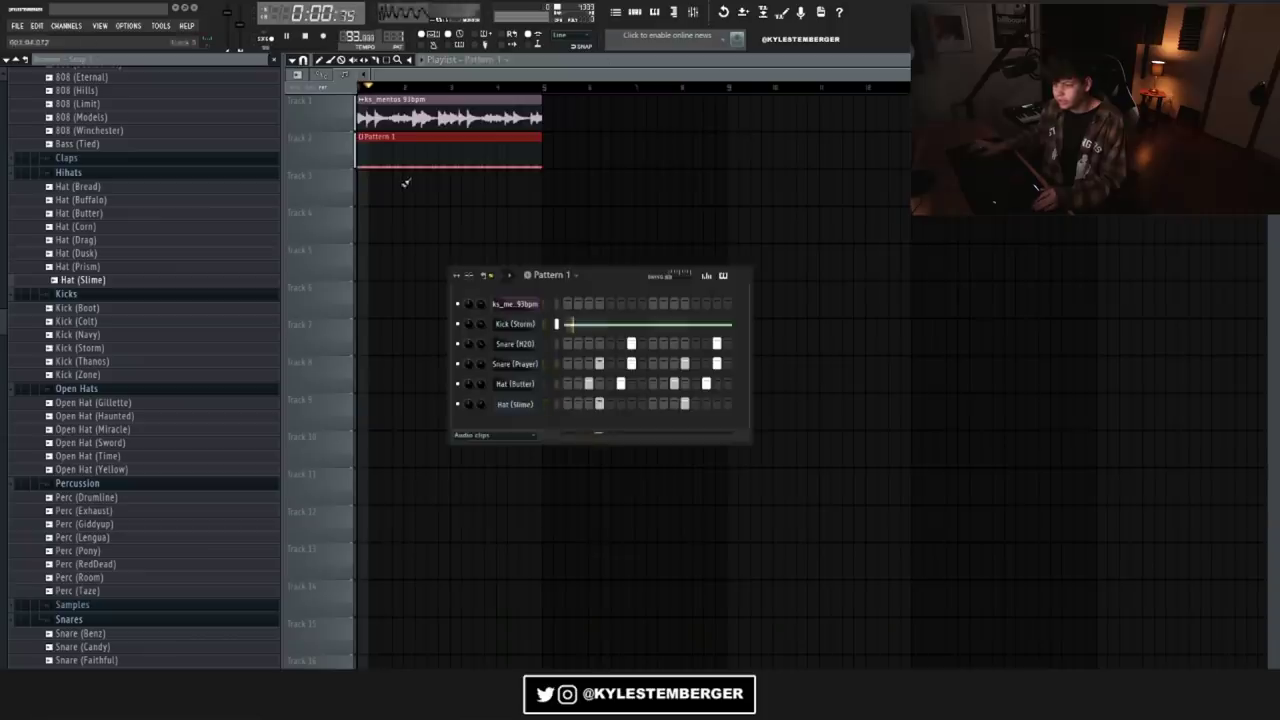
{"action": "key", "text": "space"}
Step: Add an Omnisphere channel and reposition its plugin window beside the channel rack
{"action": "left_click", "coordinate": [66, 25]}
{"action": "mouse_move", "coordinate": [110, 38]}
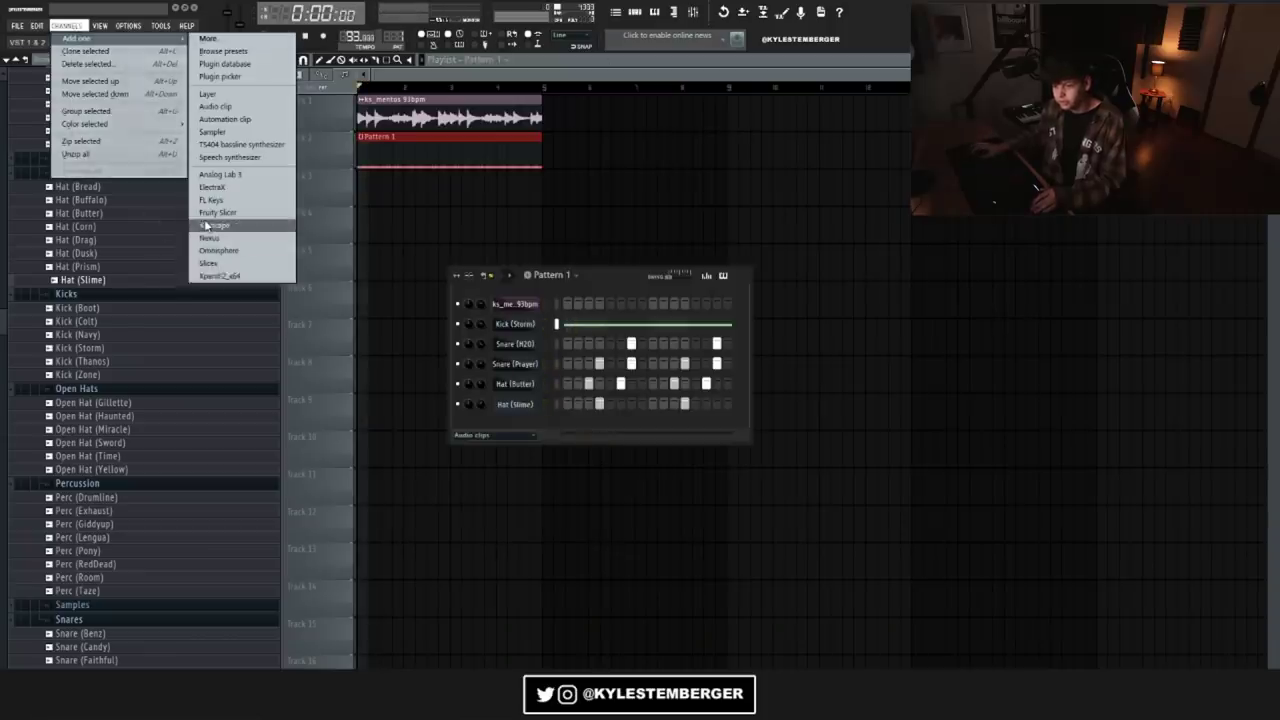
{"action": "left_click", "coordinate": [215, 255]}
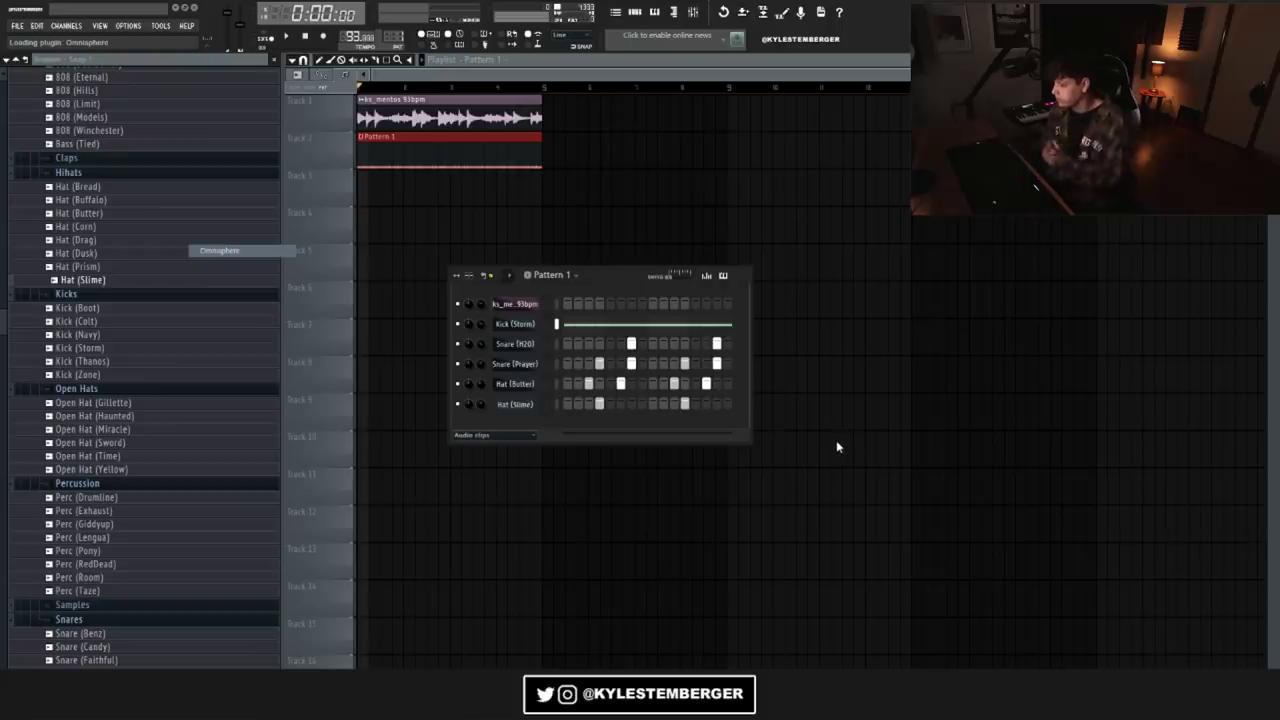
{"action": "key", "text": "space"}
{"action": "left_click", "coordinate": [554, 303]}
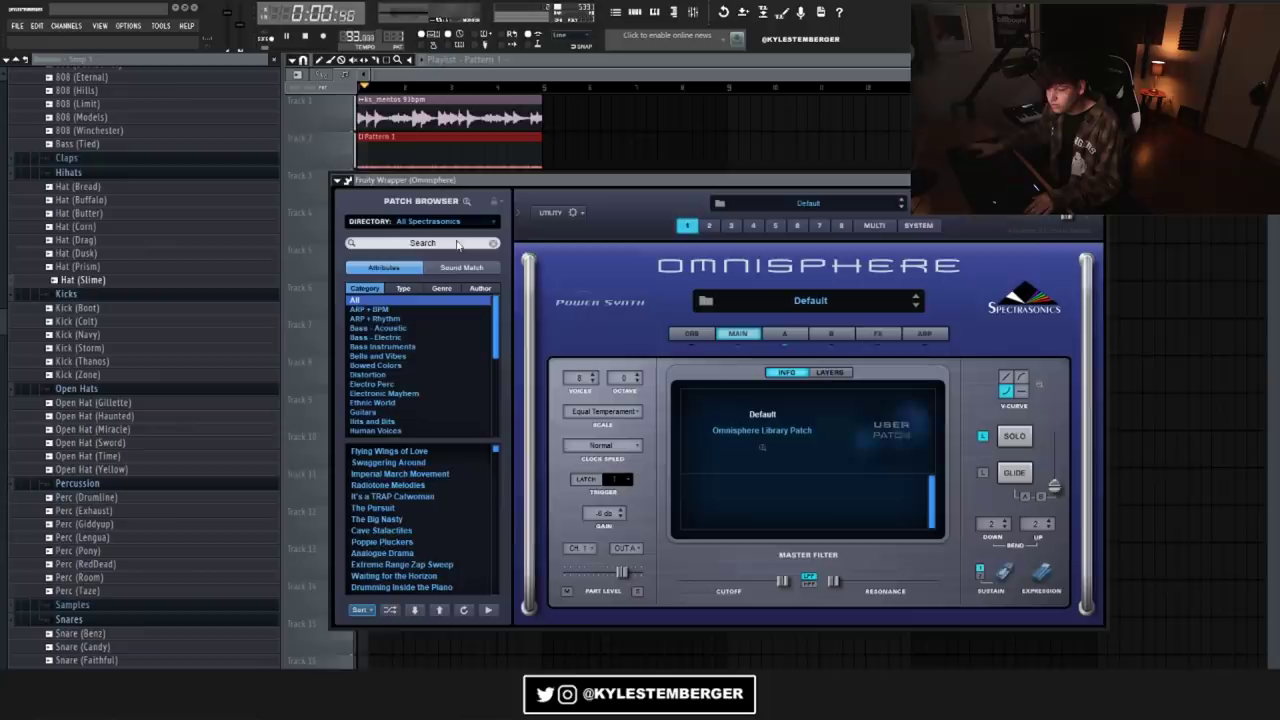
{"action": "left_click_drag", "start_coordinate": [456, 181], "coordinate": [732, 159]}
Step: Filter the Omnisphere patch browser to the Trilian Library's Synth Bass category and shuffle the patch order
{"action": "left_click", "coordinate": [716, 205]}
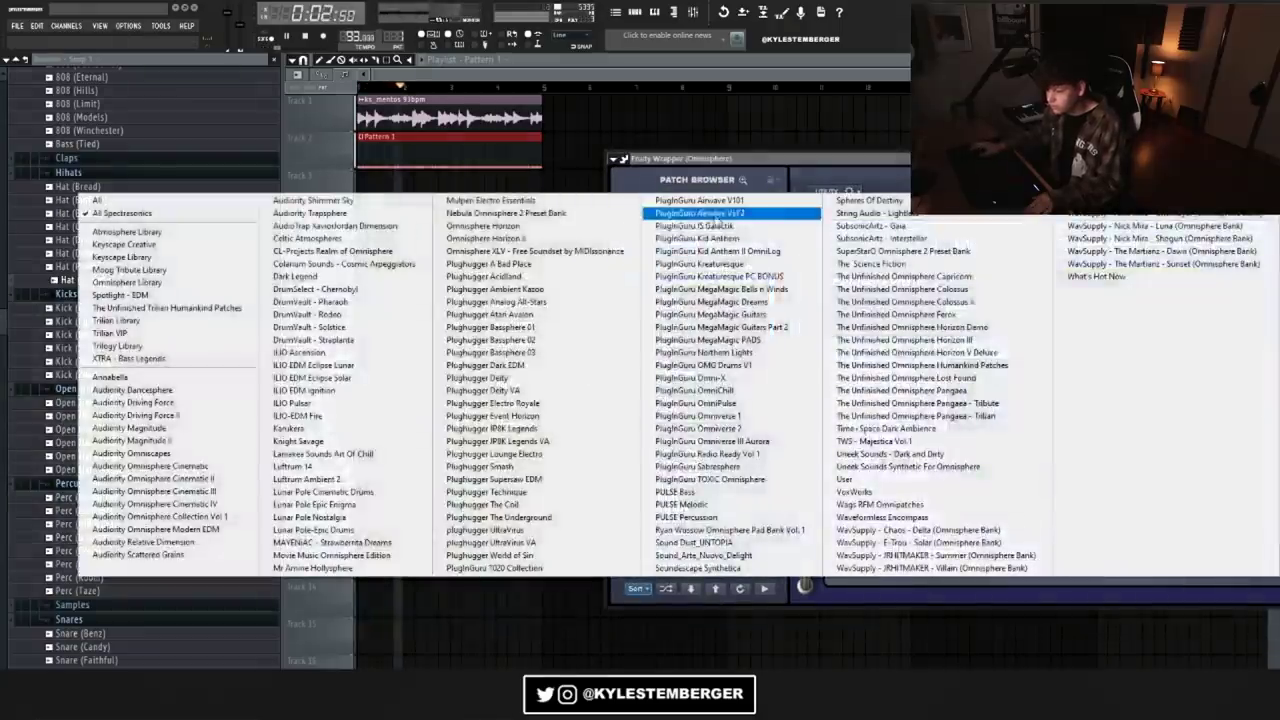
{"action": "left_click", "coordinate": [716, 161]}
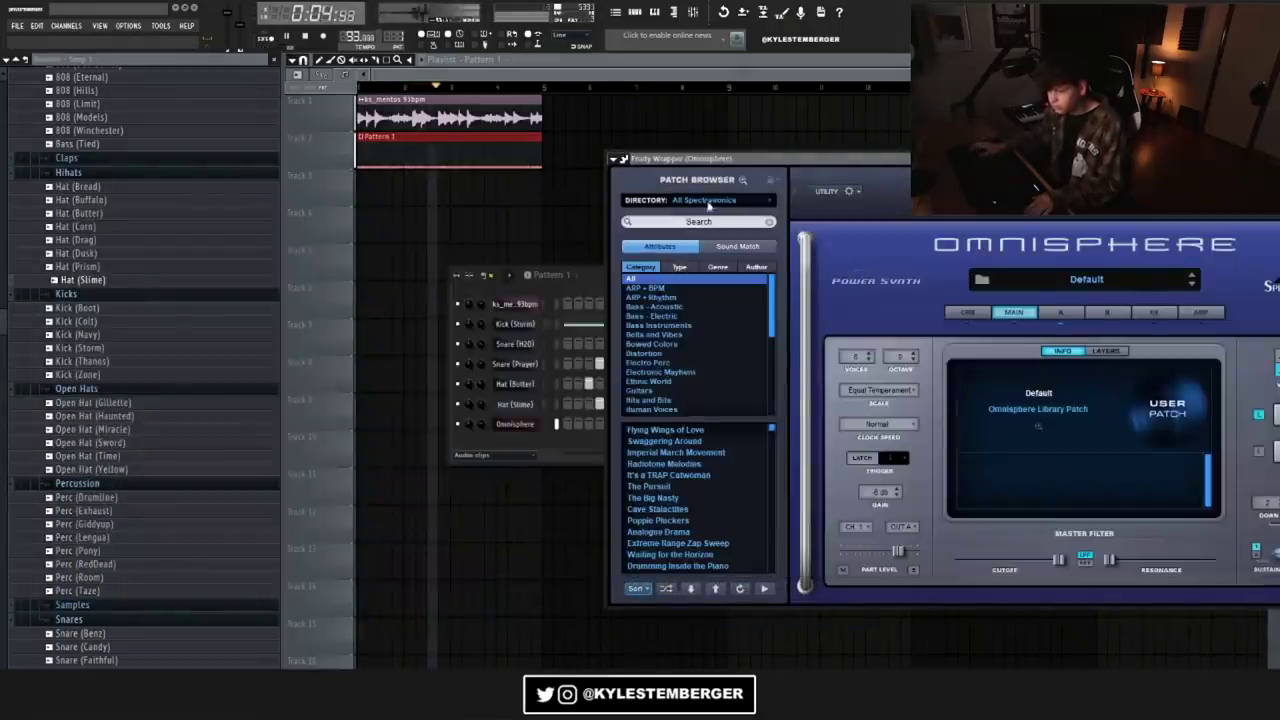
{"action": "left_click", "coordinate": [712, 203]}
{"action": "left_click", "coordinate": [136, 322]}
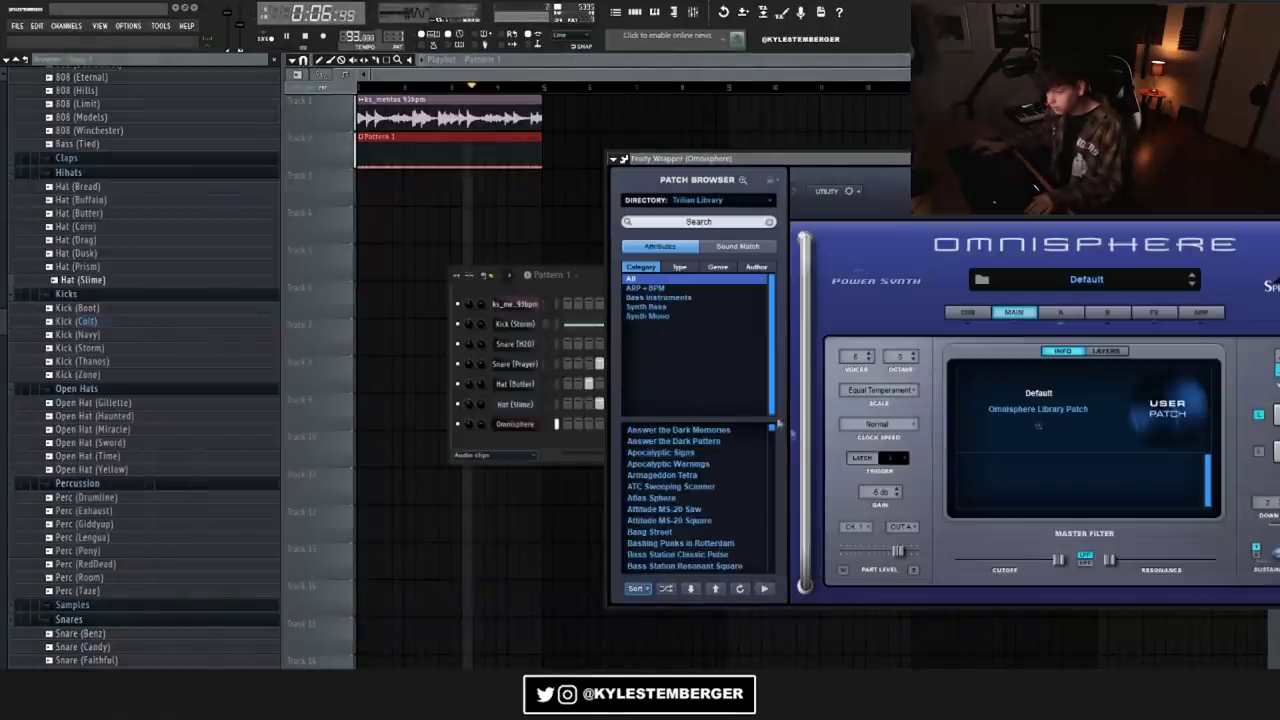
{"action": "left_click", "coordinate": [645, 306]}
{"action": "left_click", "coordinate": [665, 588]}
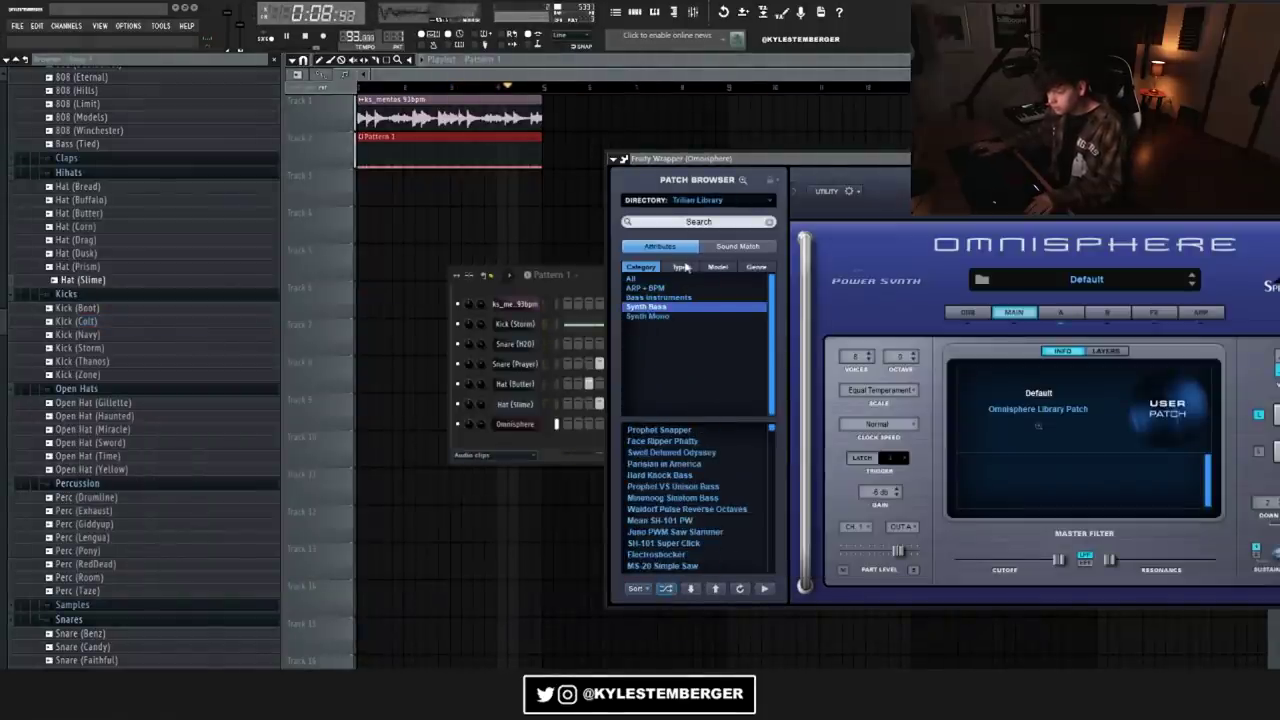
Step: Filter the patches by the Deep Tones type and load the Dark and Round Waldorf patch
{"action": "left_click", "coordinate": [631, 278]}
{"action": "left_click", "coordinate": [680, 267]}
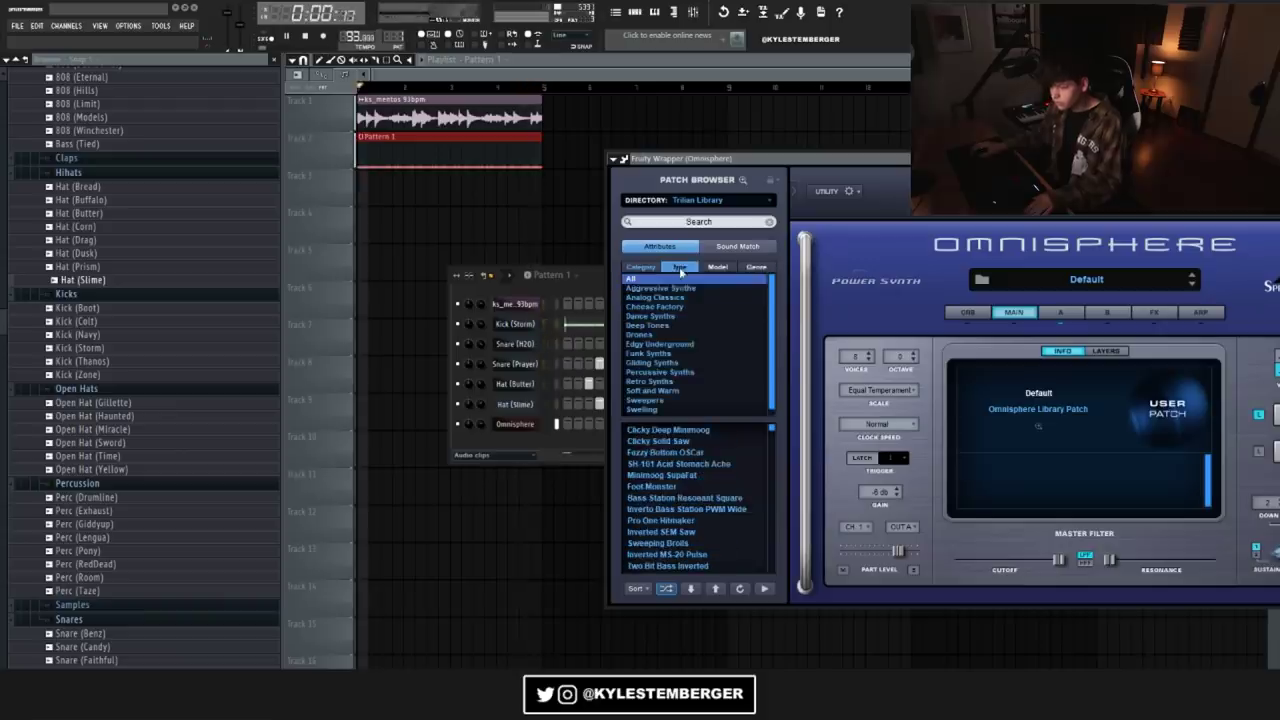
{"action": "left_click", "coordinate": [662, 325]}
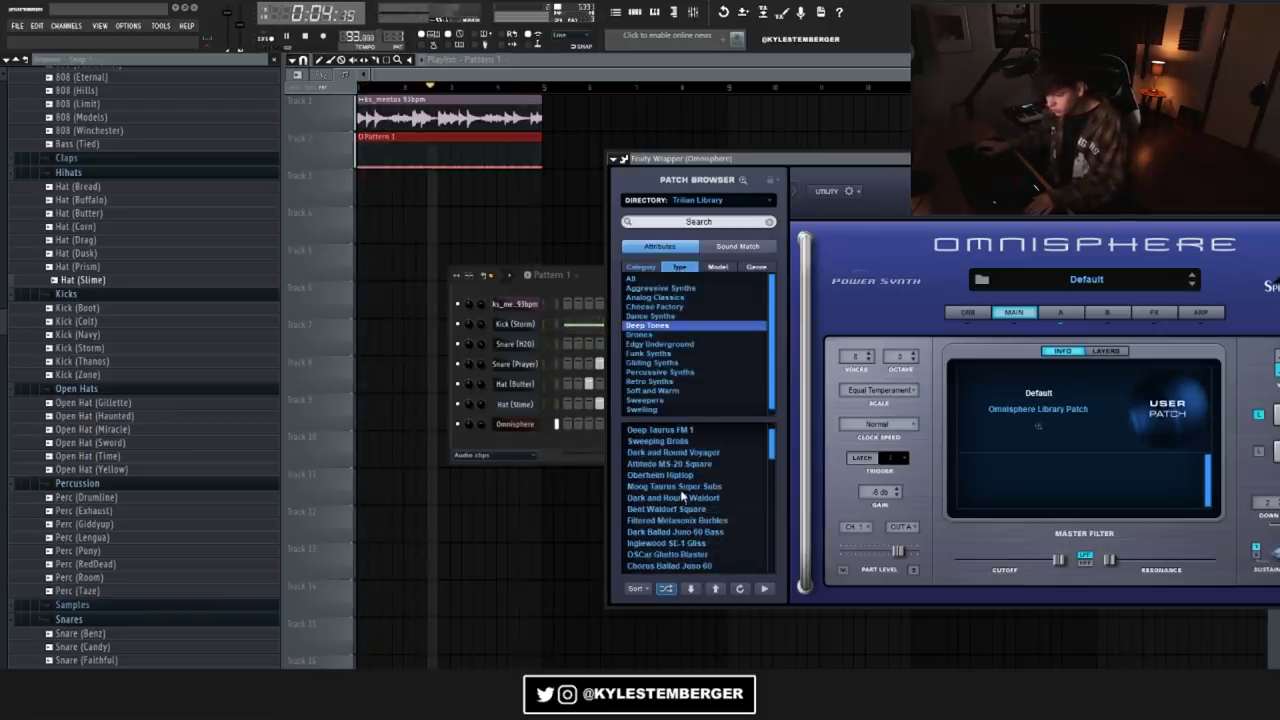
{"action": "left_click", "coordinate": [684, 498]}
Step: Open the piano roll of the Omnisphere channel
{"action": "right_click", "coordinate": [502, 427]}
{"action": "left_click", "coordinate": [560, 426]}
{"action": "key", "text": "space"}
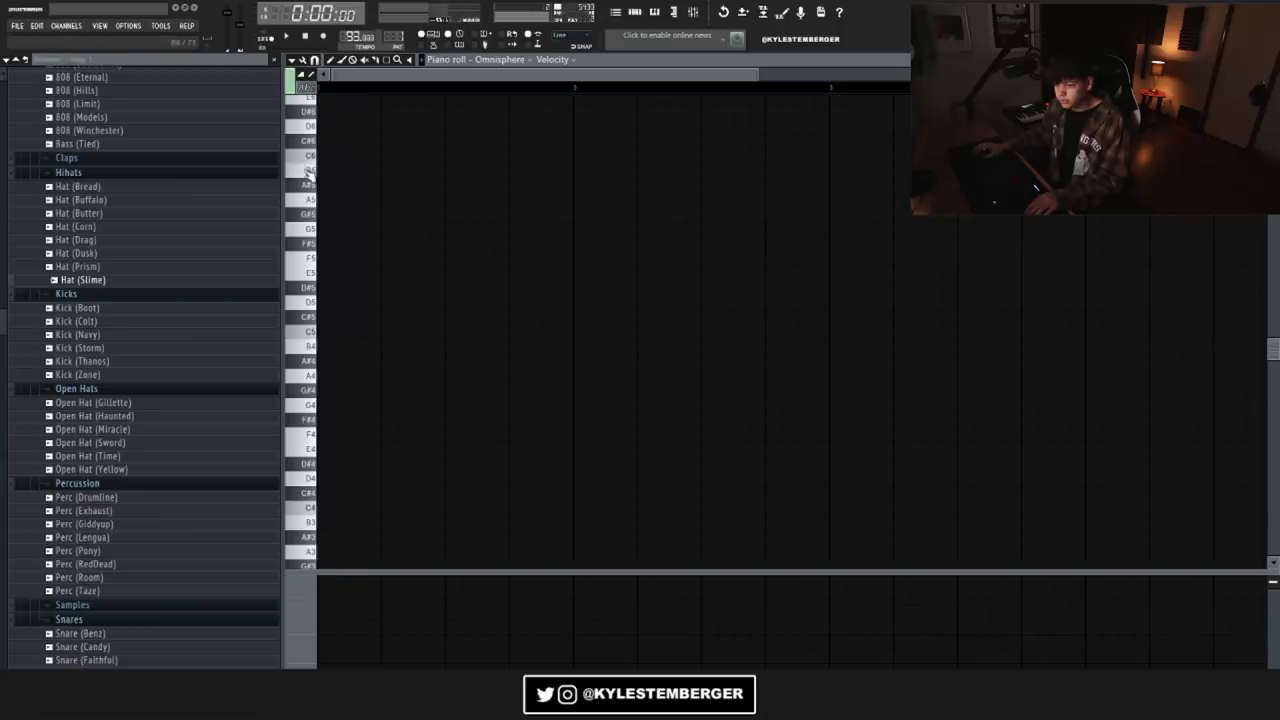
Step: Open the channel settings of the ks_mentos 93bpm loop and change its time-stretching mode
{"action": "key", "text": "F6"}
{"action": "left_click", "coordinate": [509, 370]}
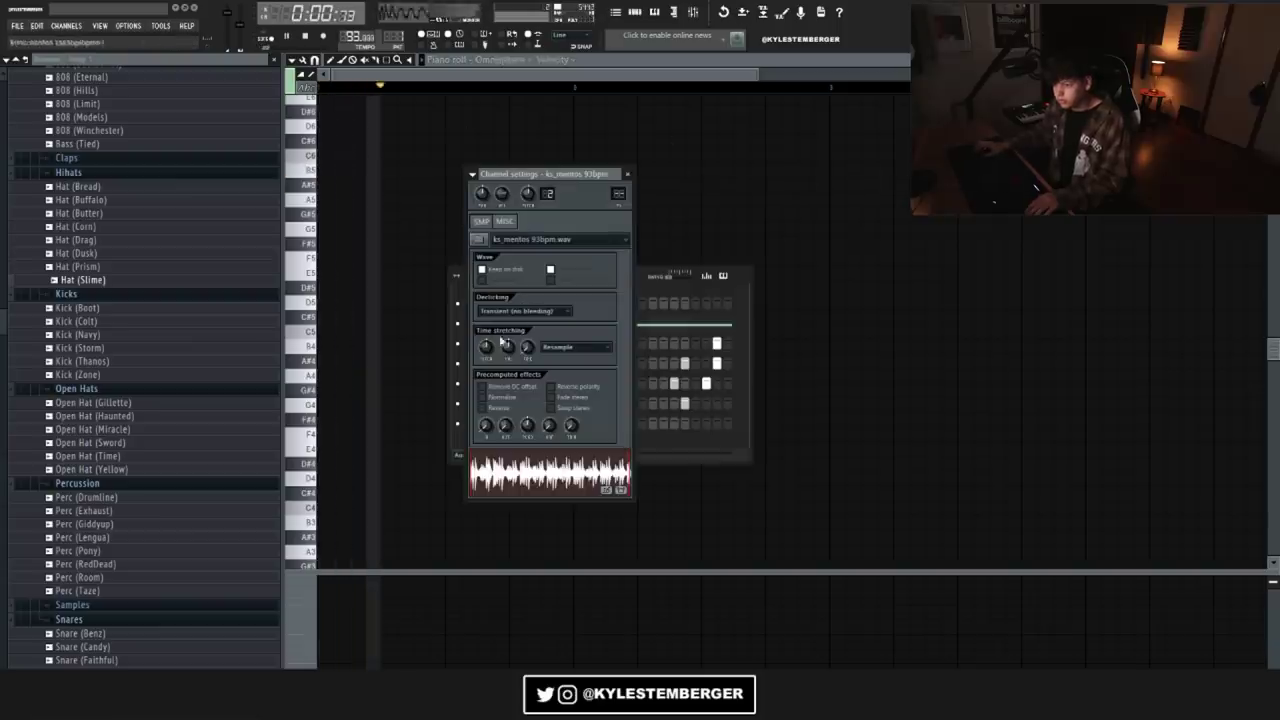
{"action": "key", "text": "space"}
{"action": "left_click", "coordinate": [560, 346]}
{"action": "left_click", "coordinate": [565, 425]}
Step: Add an Omnisphere bass note on C6 at the start of bar 1, about three steps long
{"action": "left_click", "coordinate": [326, 156]}
{"action": "key", "text": "space"}
{"action": "left_click_drag", "start_coordinate": [332, 156], "coordinate": [357, 209]}
{"action": "key", "text": "space"}
{"action": "key", "text": "space"}
{"action": "key", "text": "space"}
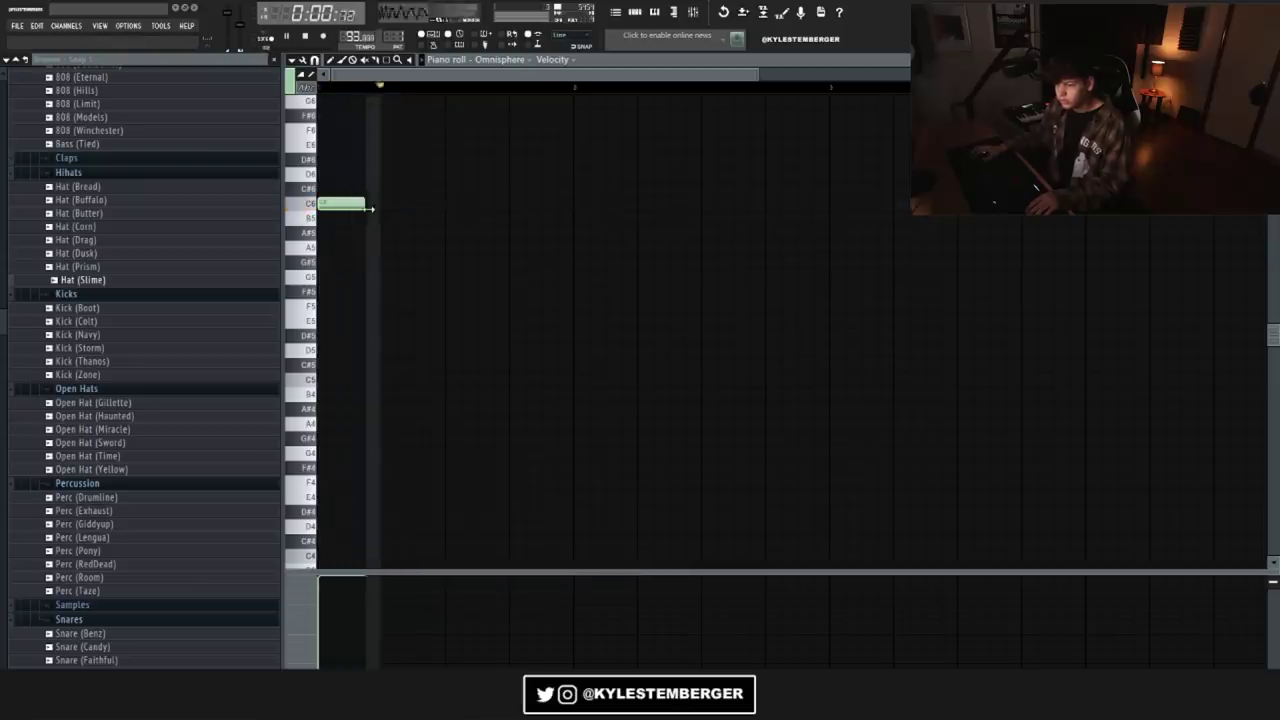
Step: Add a B5 note from step 7 to the end of bar 1 and an E6 note at the start of bar 2
{"action": "left_click_drag", "start_coordinate": [395, 218], "coordinate": [551, 215]}
{"action": "key", "text": "space"}
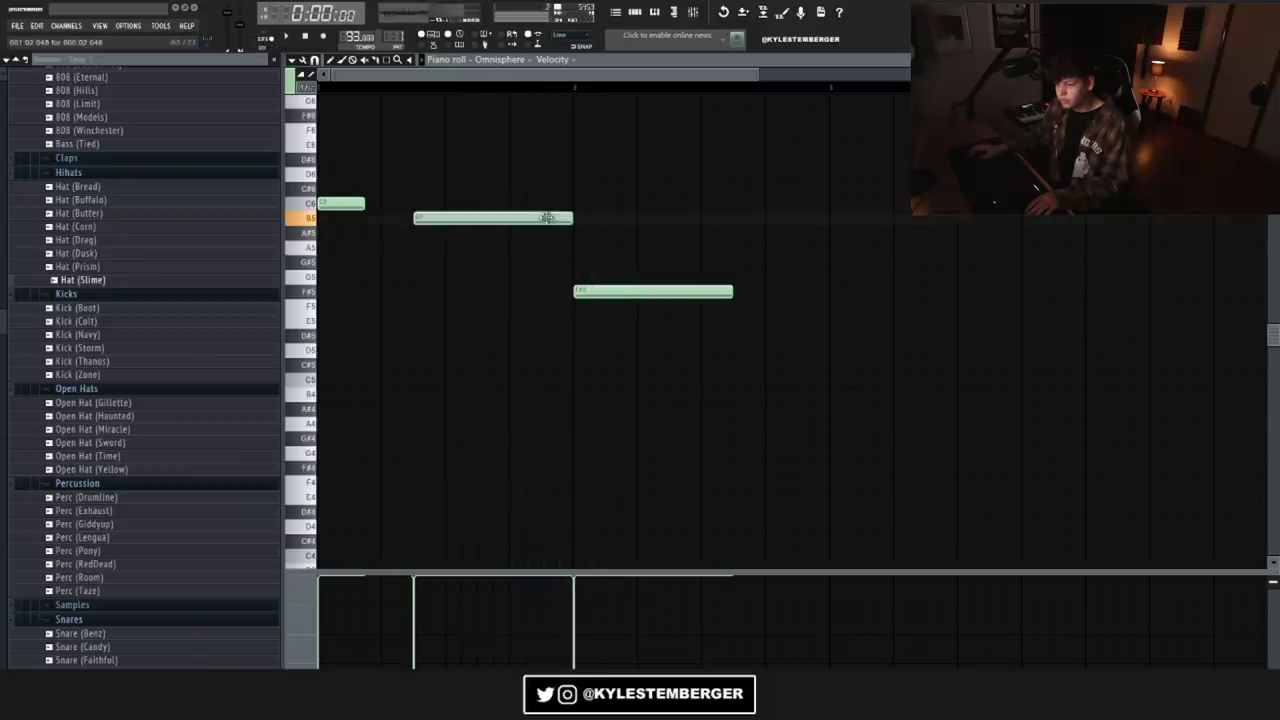
{"action": "left_click_drag", "start_coordinate": [600, 287], "coordinate": [607, 147]}
{"action": "key", "text": "space"}
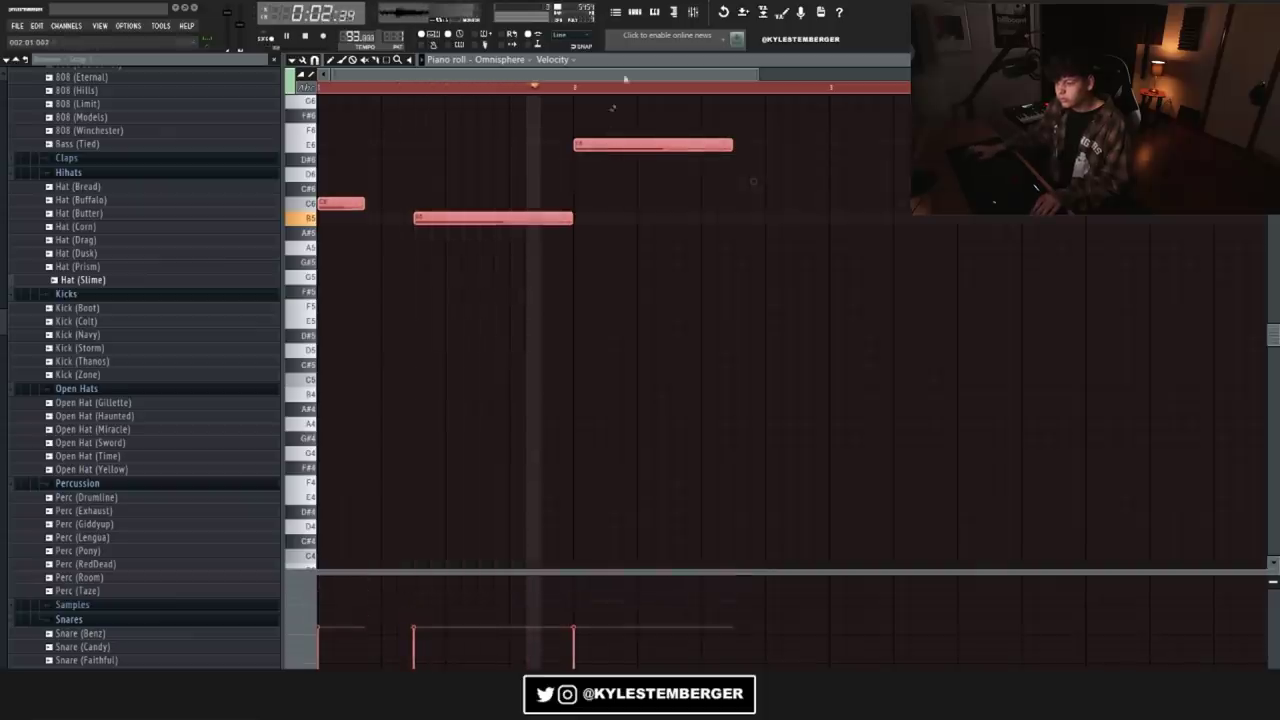
Step: Shorten the E6 note at the start of bar 2 to about five steps
{"action": "key", "text": "F6"}
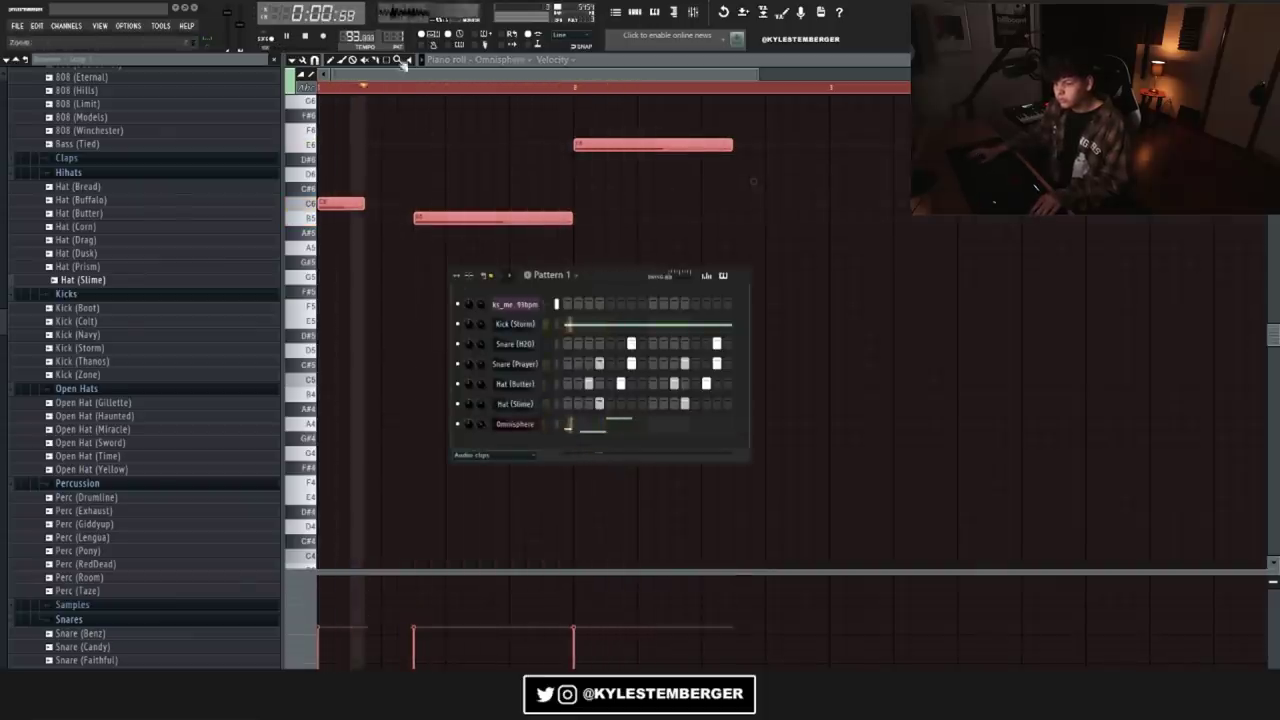
{"action": "key", "text": "F6"}
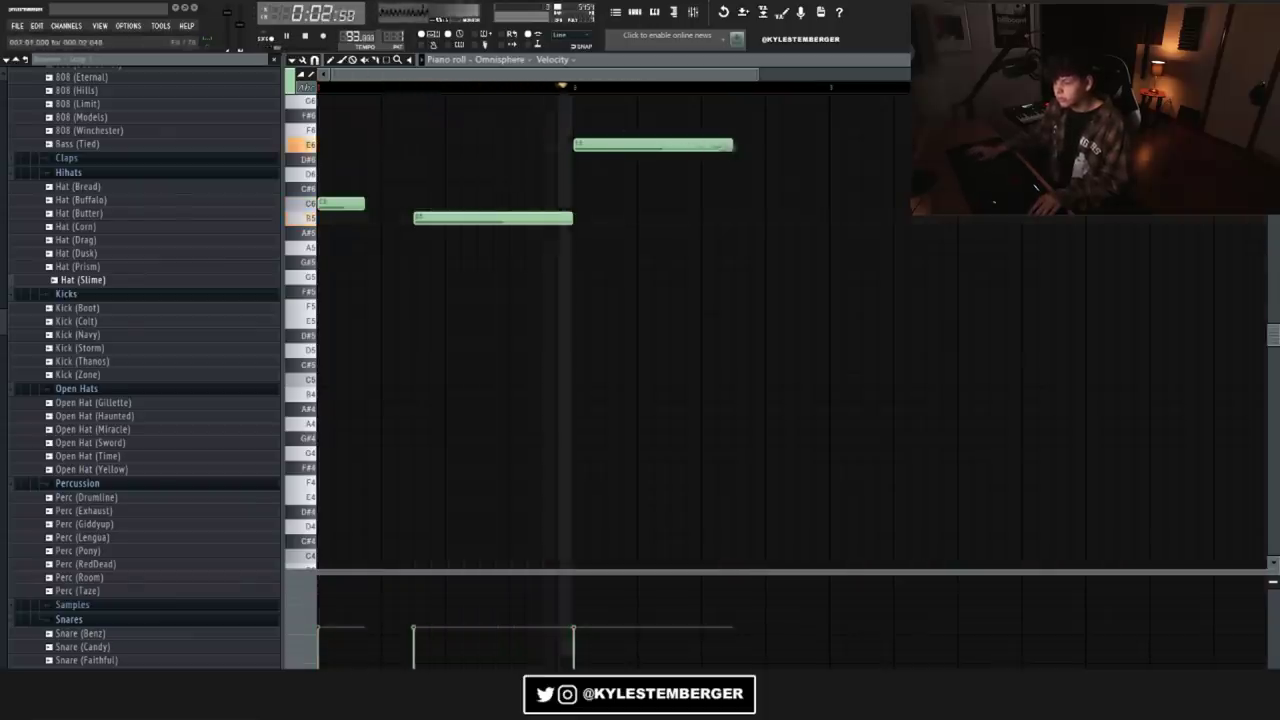
{"action": "left_click_drag", "start_coordinate": [731, 146], "coordinate": [652, 147]}
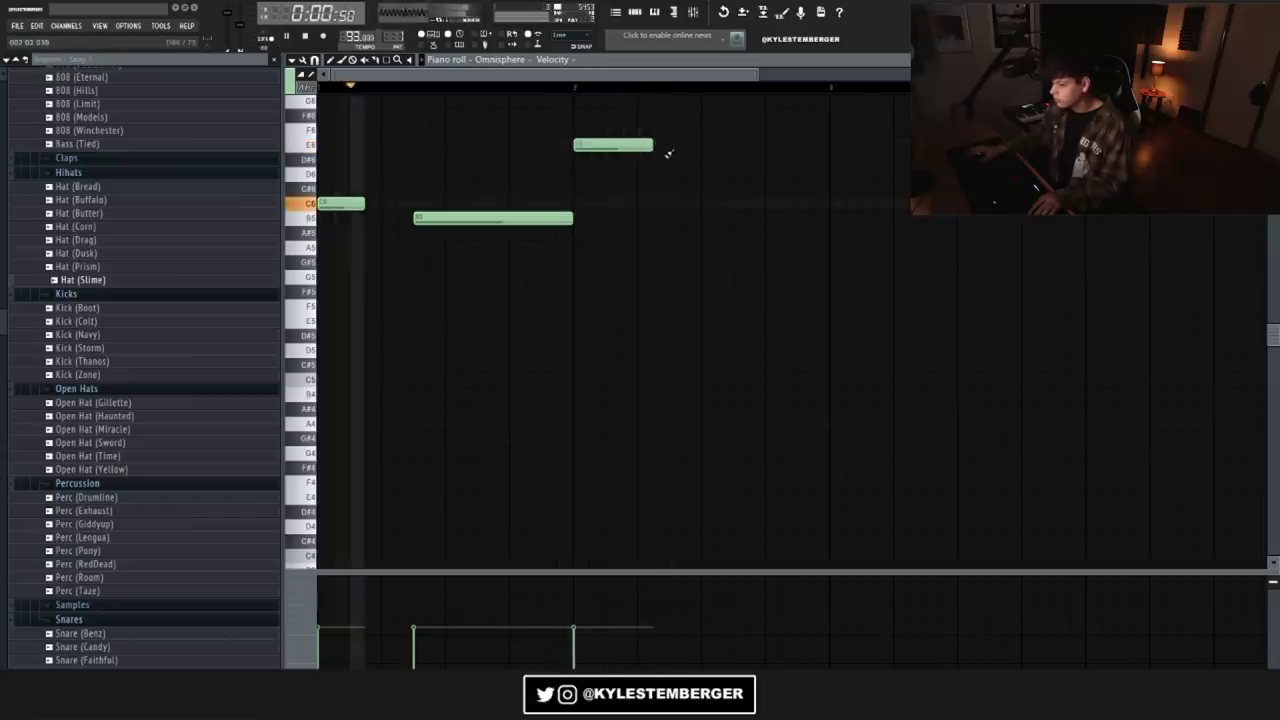
Step: Shorten the E6 note at bar 2 to about three steps and add another E6 from step 7 to the end of the bar
{"action": "left_click_drag", "start_coordinate": [656, 147], "coordinate": [622, 149]}
{"action": "left_click", "coordinate": [688, 148]}
{"action": "left_click_drag", "start_coordinate": [716, 148], "coordinate": [829, 157]}
Step: Transpose all the Omnisphere bass notes down two octaves and play them back
{"action": "scroll", "coordinate": [829, 156], "scroll_direction": "up", "scroll_amount": 3}
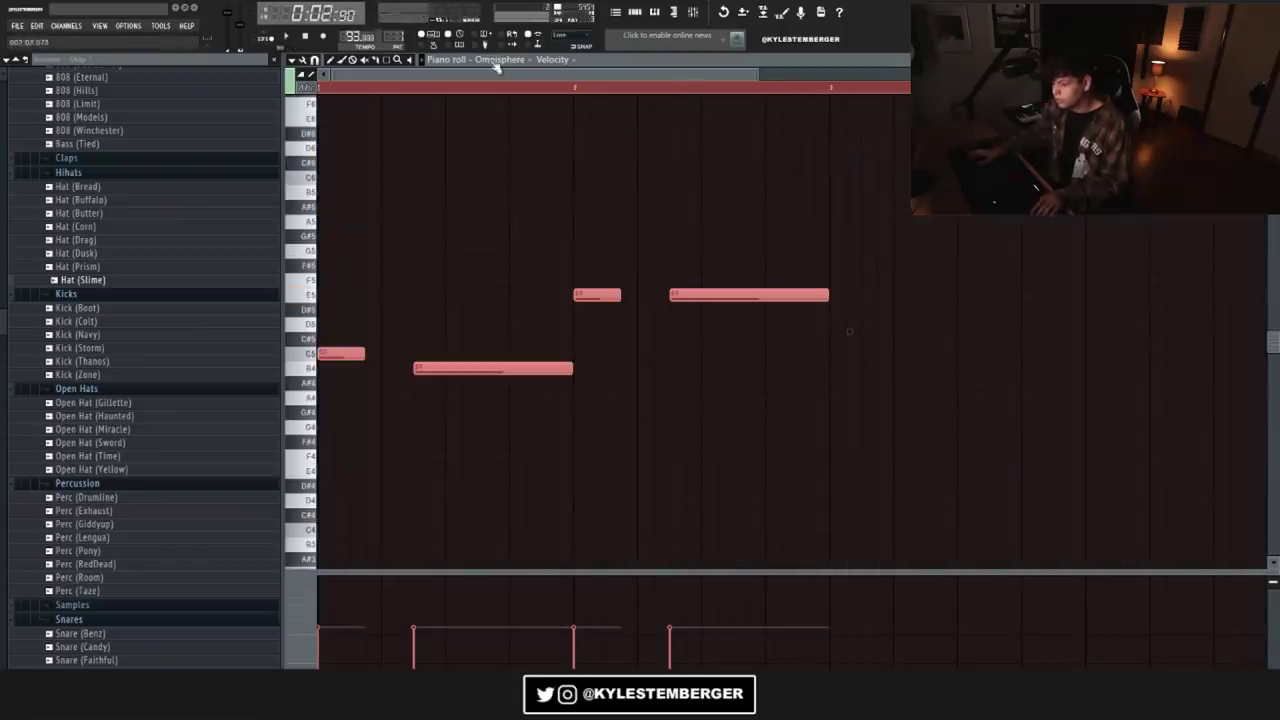
{"action": "key", "text": "space"}
{"action": "key", "text": "ctrl+Down"}
{"action": "key", "text": "space"}
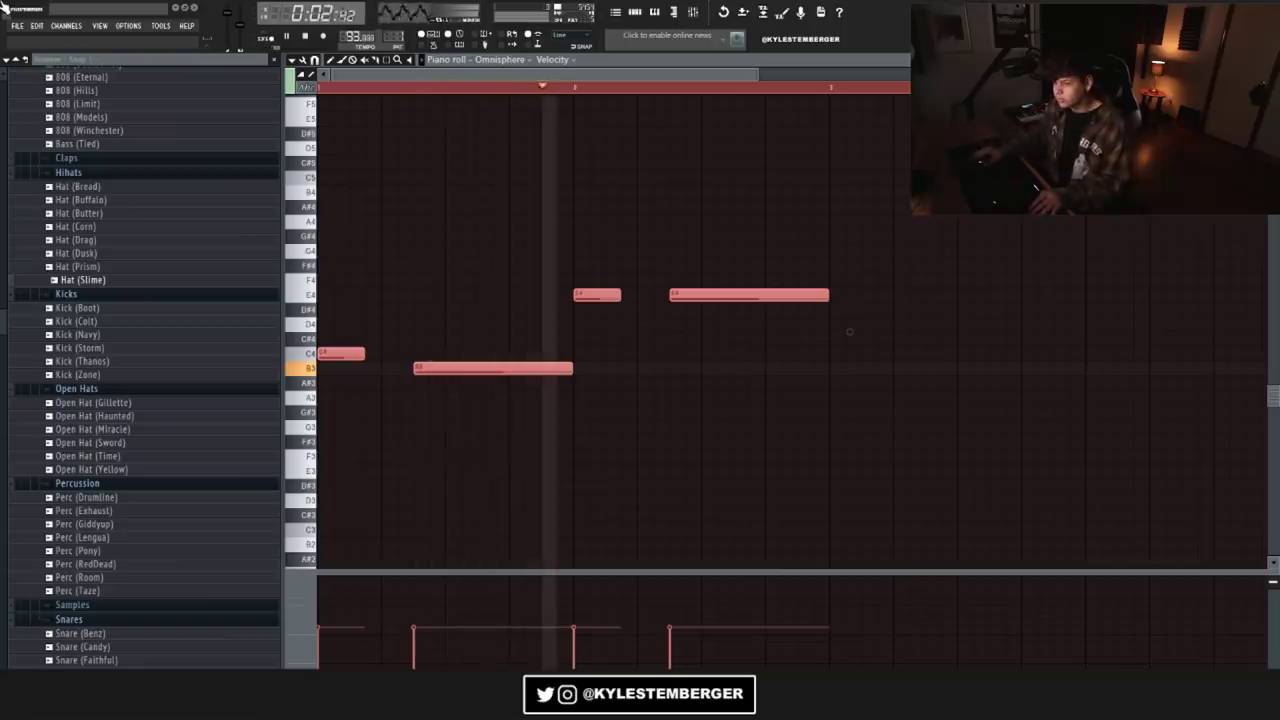
{"action": "left_click", "coordinate": [381, 88], "text": "ctrl"}
Step: Set the piano roll snap to Beat and duplicate the two-bar bass phrase into bars 3 and 4
{"action": "left_click", "coordinate": [315, 60]}
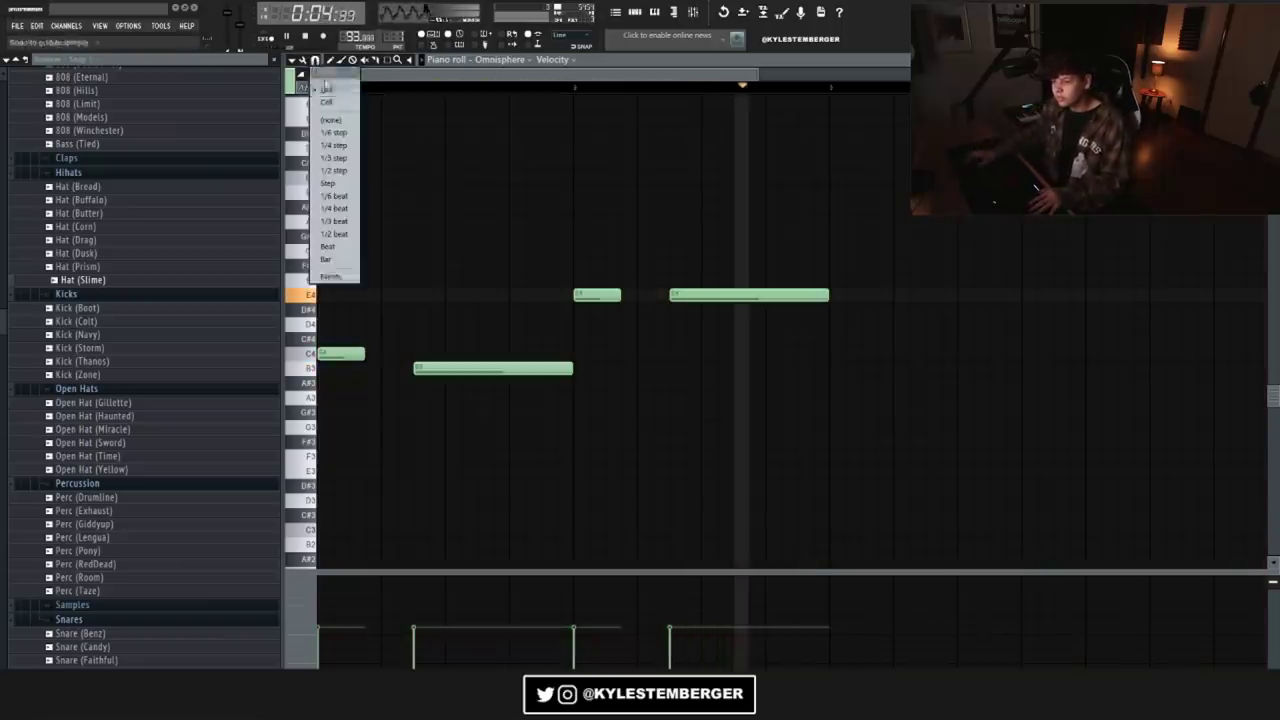
{"action": "left_click", "coordinate": [328, 247]}
{"action": "left_click_drag", "start_coordinate": [836, 88], "coordinate": [314, 88]}
{"action": "key", "text": "ctrl+b"}
{"action": "left_click", "coordinate": [773, 90], "text": "ctrl"}
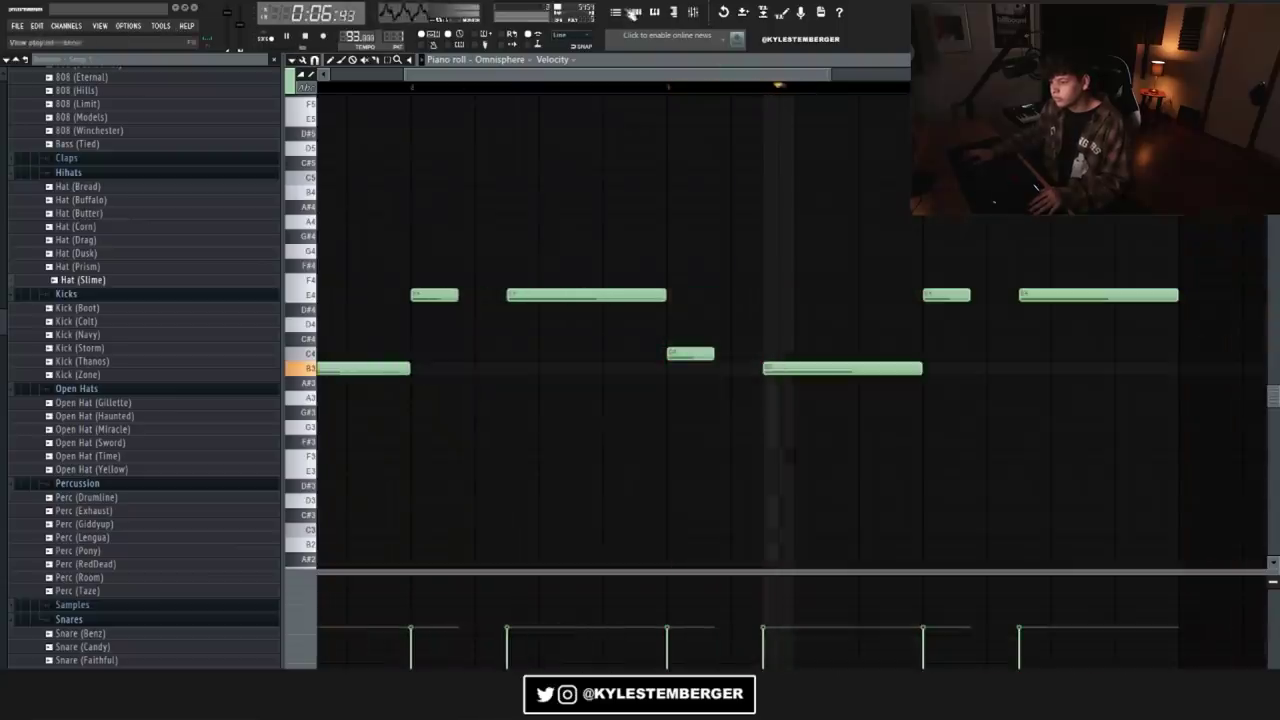
Step: Add Open Hat (Sword) from the drum kit as a new channel and open its piano roll
{"action": "left_click", "coordinate": [637, 13]}
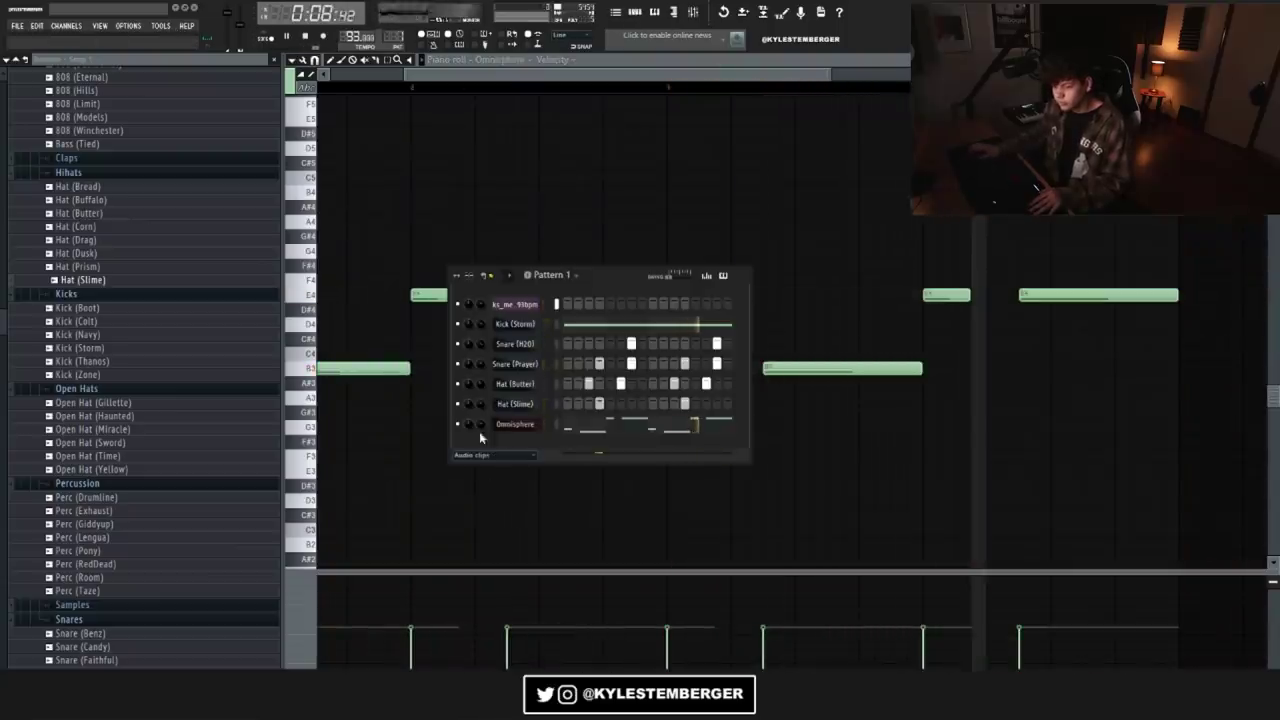
{"action": "left_click_drag", "start_coordinate": [110, 442], "coordinate": [523, 449]}
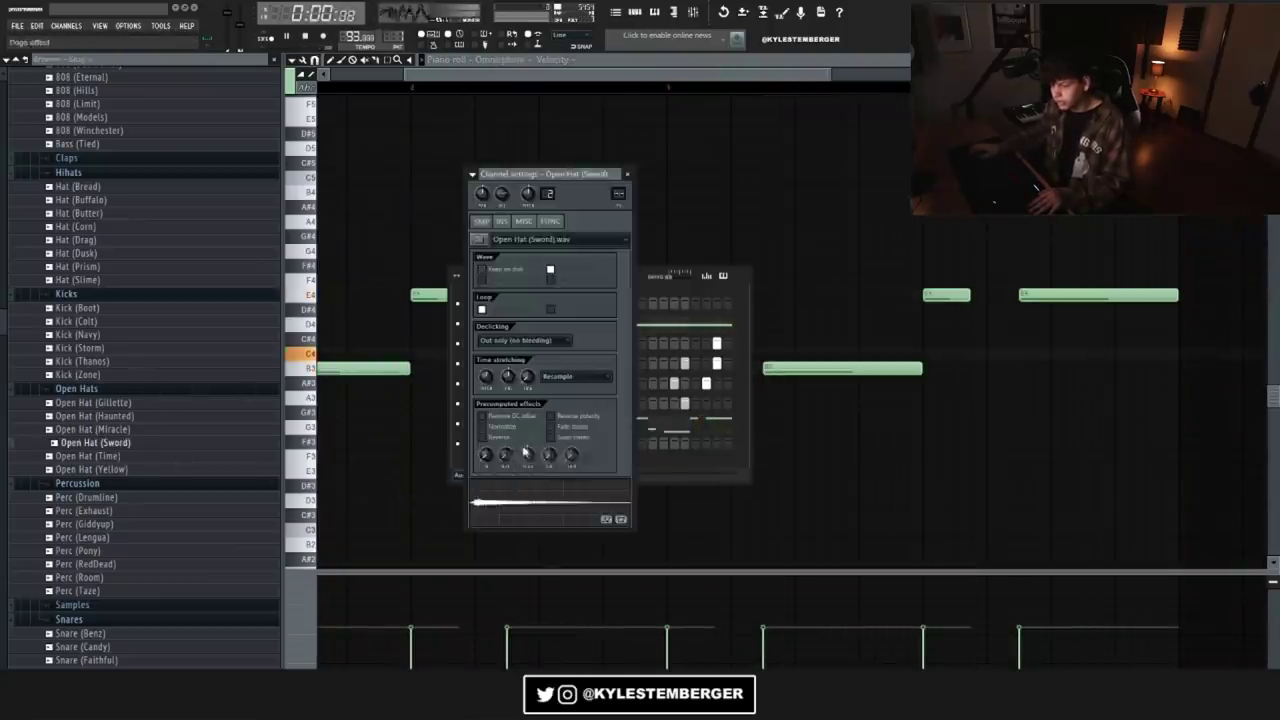
{"action": "left_click", "coordinate": [651, 469]}
{"action": "right_click", "coordinate": [518, 447]}
{"action": "left_click", "coordinate": [558, 444]}
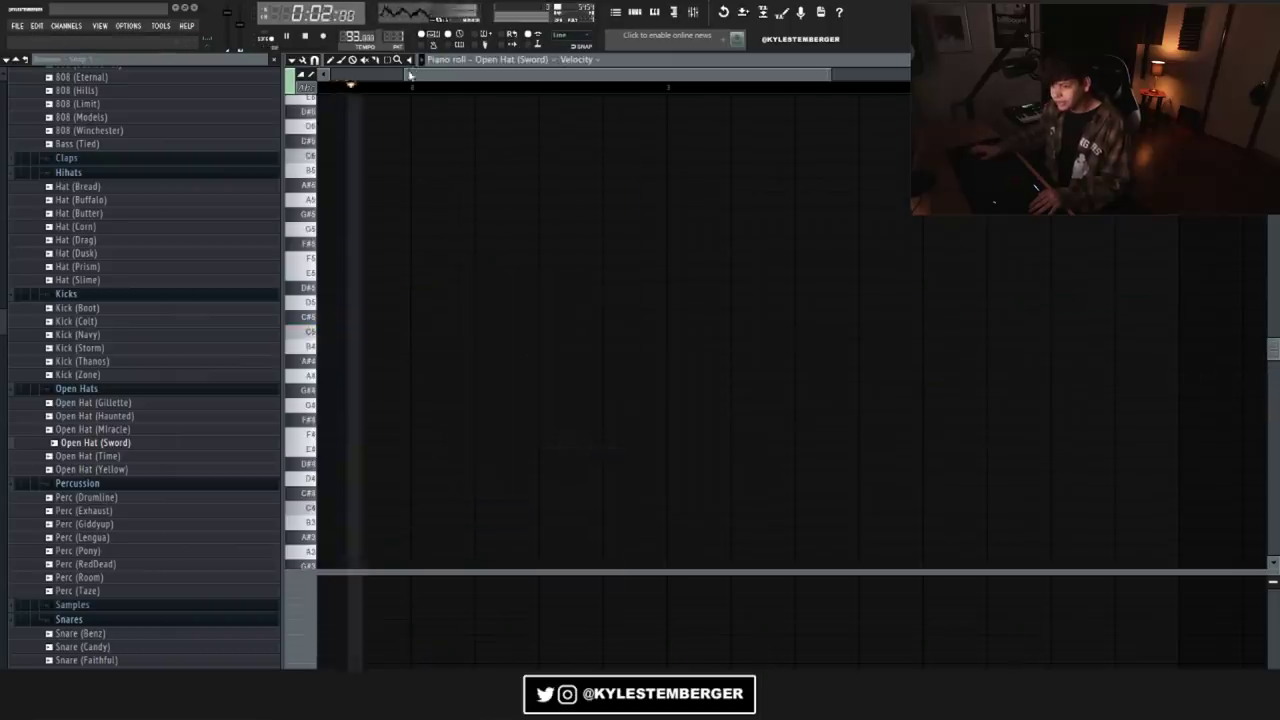
Step: Add C5 open hat notes on step 15 of bars 1 and 2, shortening the second to about two steps
{"action": "left_click", "coordinate": [314, 60]}
{"action": "left_click", "coordinate": [328, 74]}
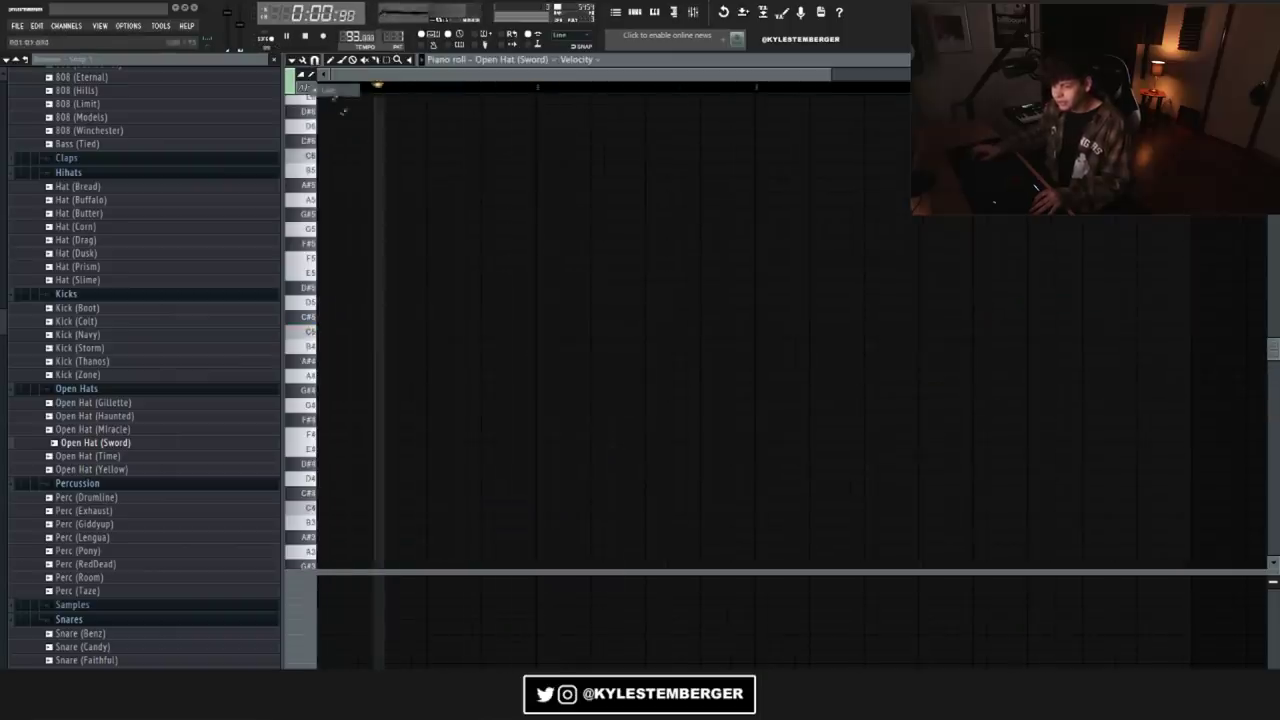
{"action": "left_click", "coordinate": [514, 332]}
{"action": "left_click", "coordinate": [740, 332]}
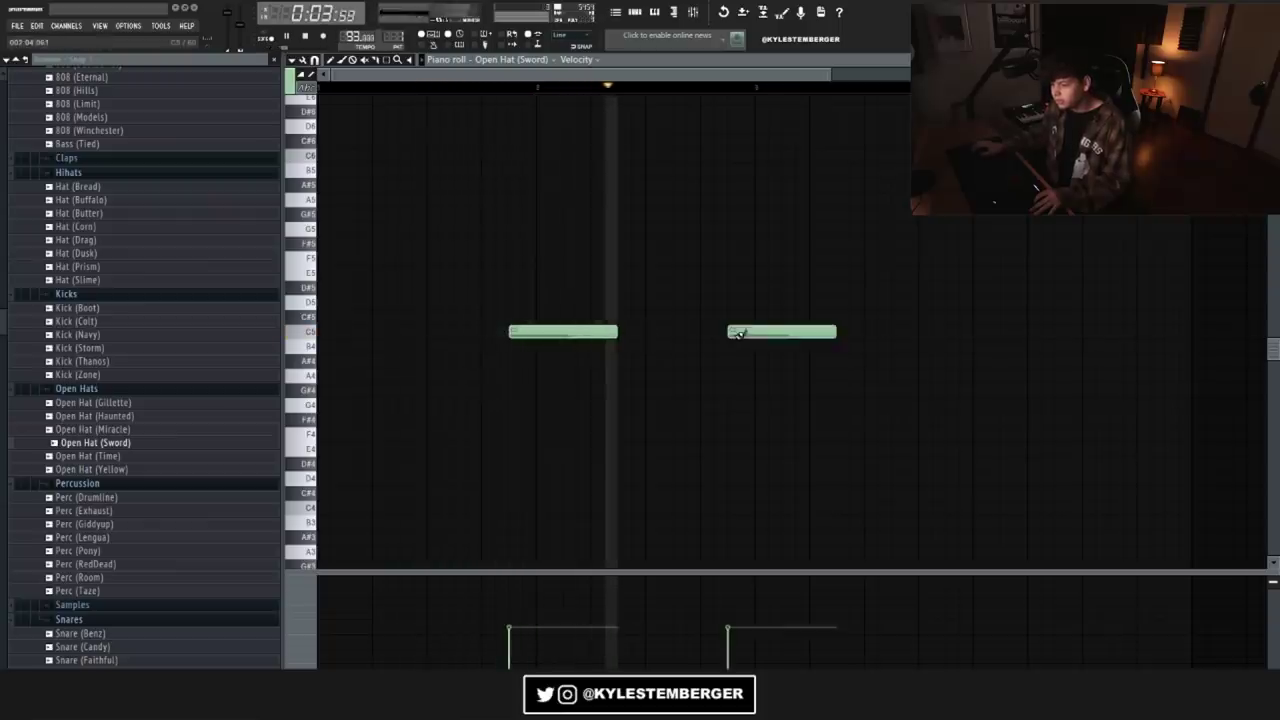
{"action": "left_click_drag", "start_coordinate": [832, 332], "coordinate": [752, 334]}
Step: Duplicate the two open hat notes into bars 3 and 4 and deselect them
{"action": "key", "text": "ctrl+a"}
{"action": "key", "text": "ctrl+b"}
{"action": "key", "text": "ctrl+d"}
Step: Clear the playlist except for the ks_mentos loop and split Pattern 1 into one pattern per channel
{"action": "left_click", "coordinate": [636, 15]}
{"action": "key", "text": "space"}
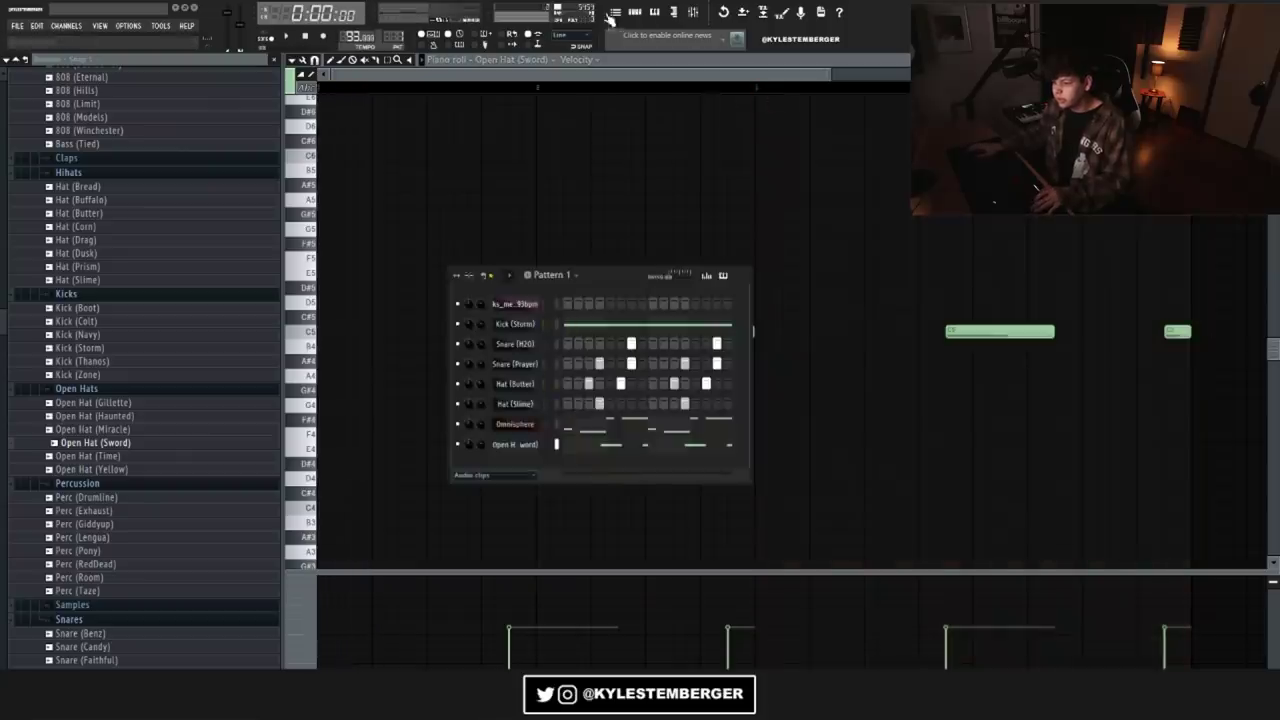
{"action": "left_click", "coordinate": [615, 14]}
{"action": "right_click", "coordinate": [530, 150]}
{"action": "left_click", "coordinate": [639, 13]}
{"action": "left_click", "coordinate": [558, 277]}
{"action": "left_click", "coordinate": [634, 421]}
{"action": "right_click", "coordinate": [634, 205]}
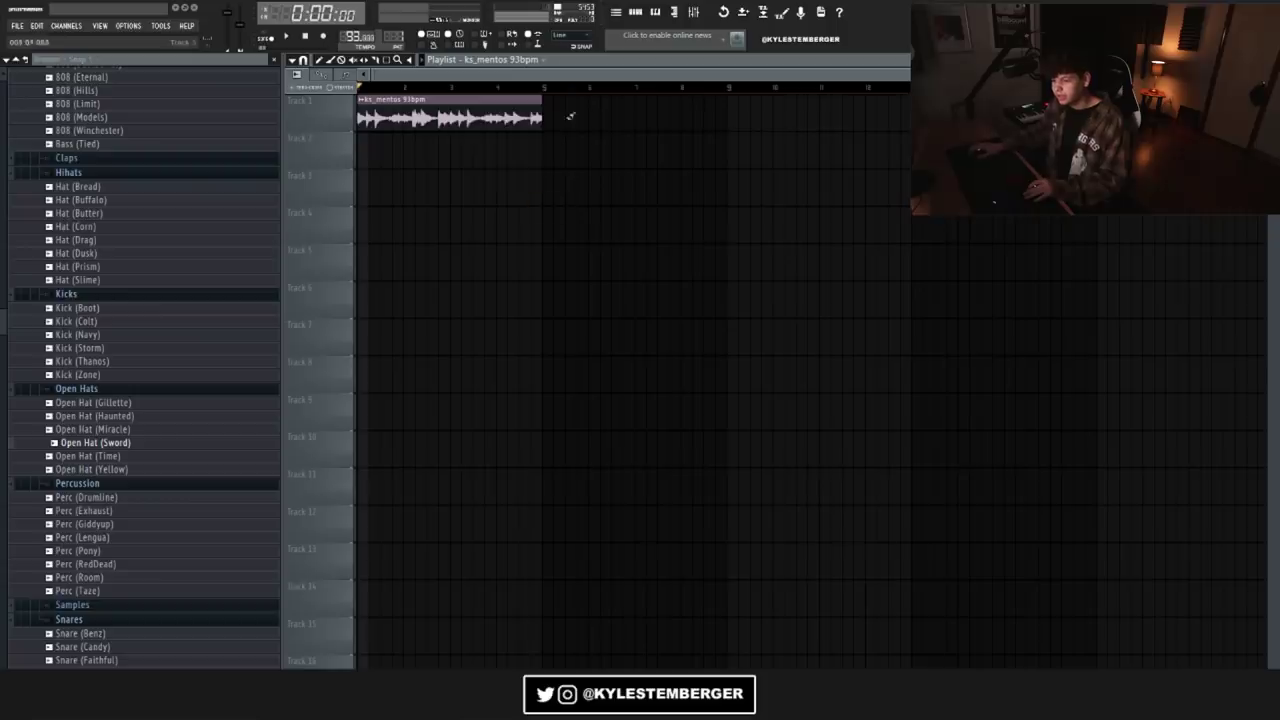
Step: Place the Kick (Storm) pattern on playlist track 2 at bar 1
{"action": "left_click", "coordinate": [500, 59]}
{"action": "left_click", "coordinate": [495, 100]}
{"action": "left_click", "coordinate": [391, 143]}
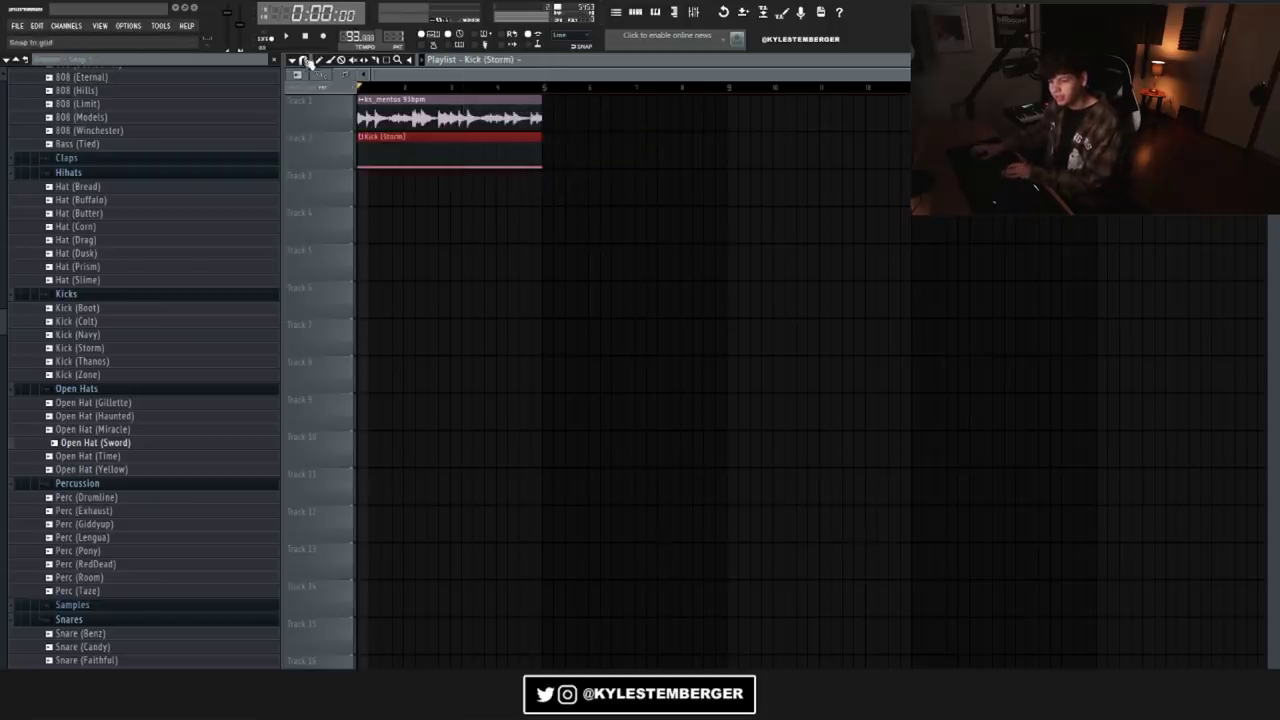
Step: Place the Snare (H2O), Snare (Prayer), Hat (Butter), Hat (Slime), Omnisphere and Open Hat (Sword) patterns on tracks 3 to 8 at bar 1
{"action": "left_click", "coordinate": [385, 180]}
{"action": "key", "text": "KP_Add"}
{"action": "left_click_drag", "start_coordinate": [406, 194], "coordinate": [376, 303]}
{"action": "key", "text": "KP_Add"}
{"action": "key", "text": "KP_Add"}
{"action": "key", "text": "KP_Add"}
{"action": "key", "text": "KP_Add"}
{"action": "left_click_drag", "start_coordinate": [400, 335], "coordinate": [360, 417]}
{"action": "key", "text": "KP_Add"}
{"action": "key", "text": "KP_Add"}
{"action": "right_click", "coordinate": [363, 417]}
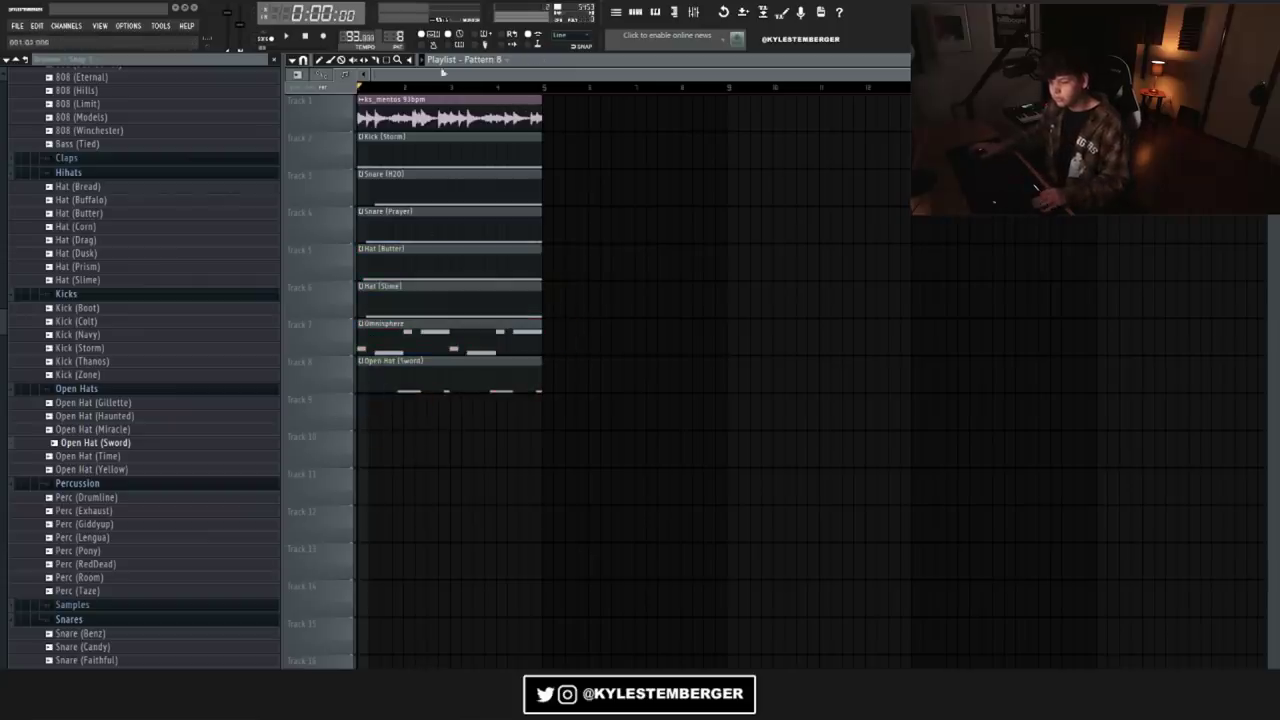
Step: Start the drum and bass clips at bar 5 and repeat them with the ks_mentos loop through bar 36
{"action": "left_click_drag", "start_coordinate": [390, 150], "coordinate": [528, 468]}
{"action": "left_click_drag", "start_coordinate": [398, 161], "coordinate": [728, 132]}
{"action": "left_click_drag", "start_coordinate": [357, 123], "coordinate": [542, 460]}
{"action": "left_click_drag", "start_coordinate": [548, 450], "coordinate": [363, 118]}
{"action": "left_click_drag", "start_coordinate": [748, 111], "coordinate": [548, 124]}
{"action": "left_click_drag", "start_coordinate": [906, 116], "coordinate": [726, 116]}
{"action": "left_click_drag", "start_coordinate": [548, 91], "coordinate": [728, 91]}
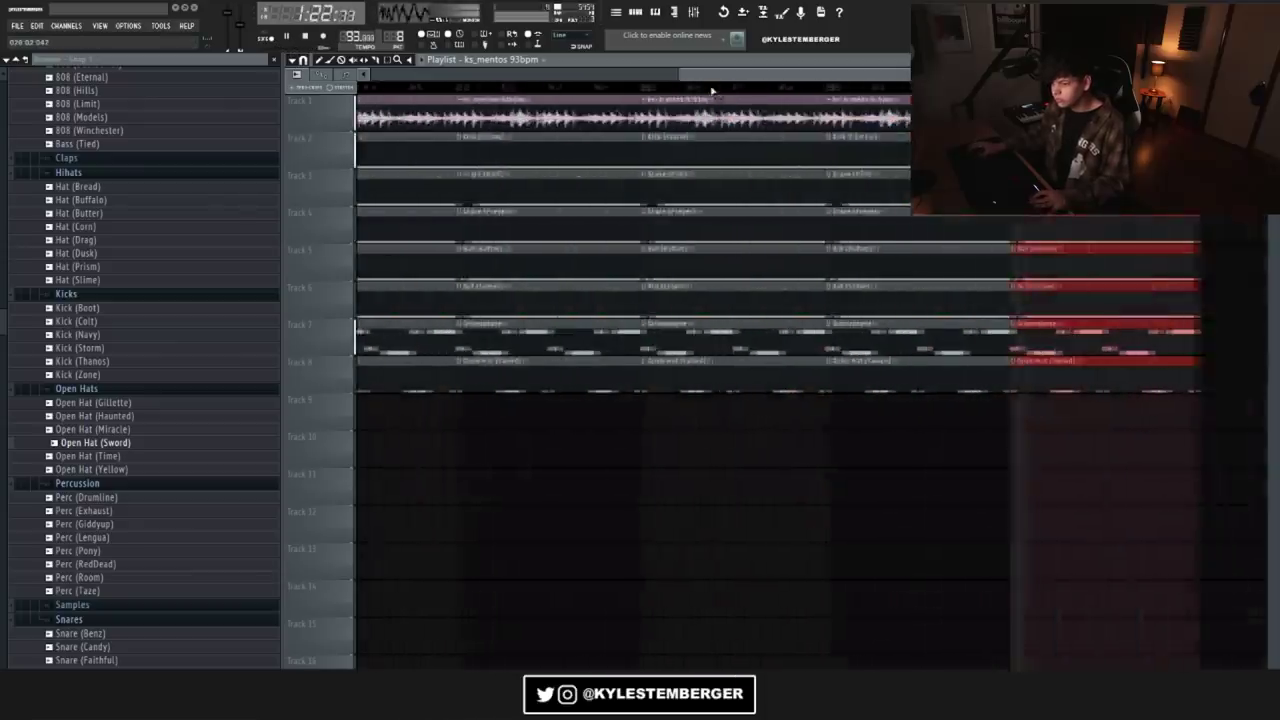
Step: Delete the Kick (Storm) clip at bar 5 and adjust the Omnisphere channel's volume during playback
{"action": "left_click", "coordinate": [453, 90]}
{"action": "right_click", "coordinate": [490, 150]}
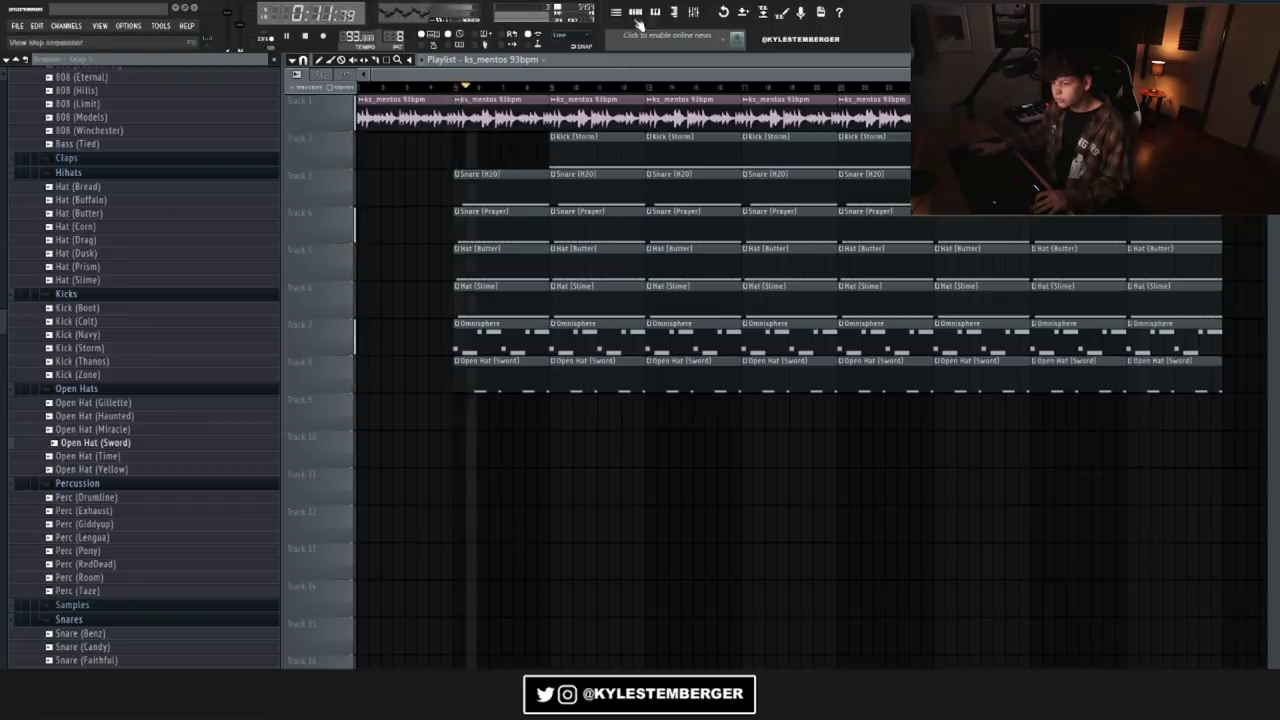
{"action": "key", "text": "F6"}
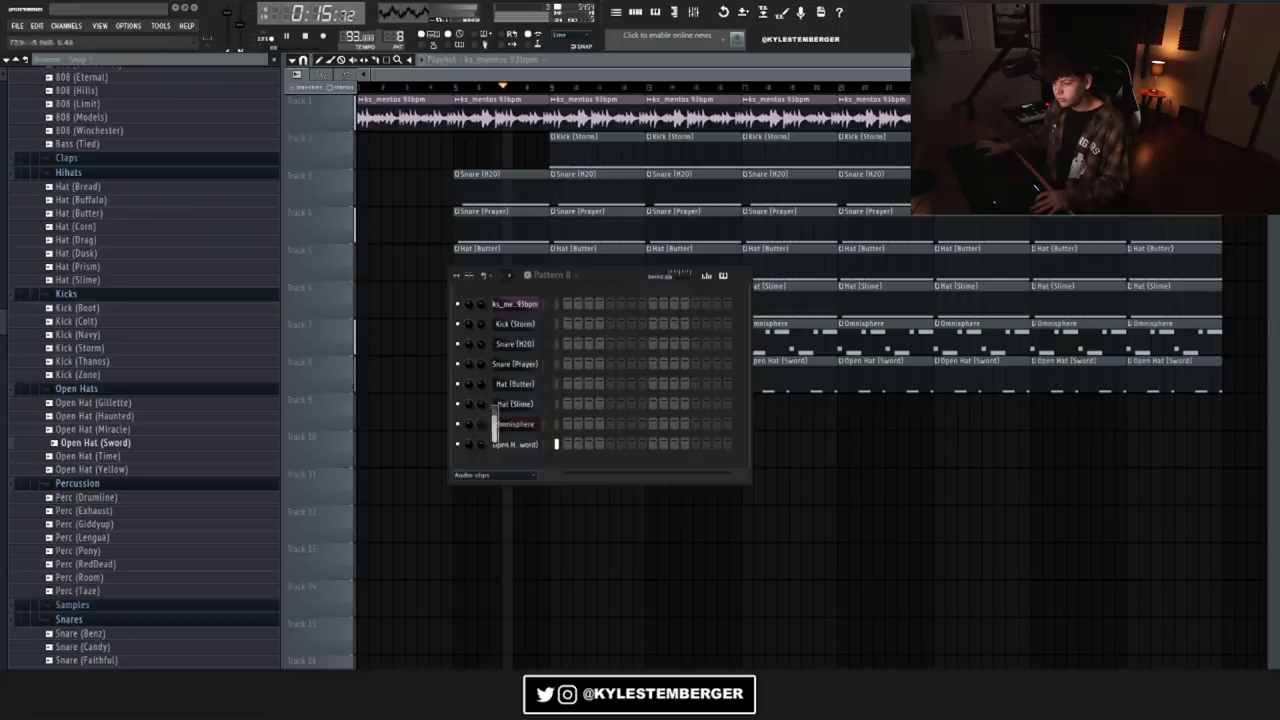
{"action": "left_click", "coordinate": [566, 64]}
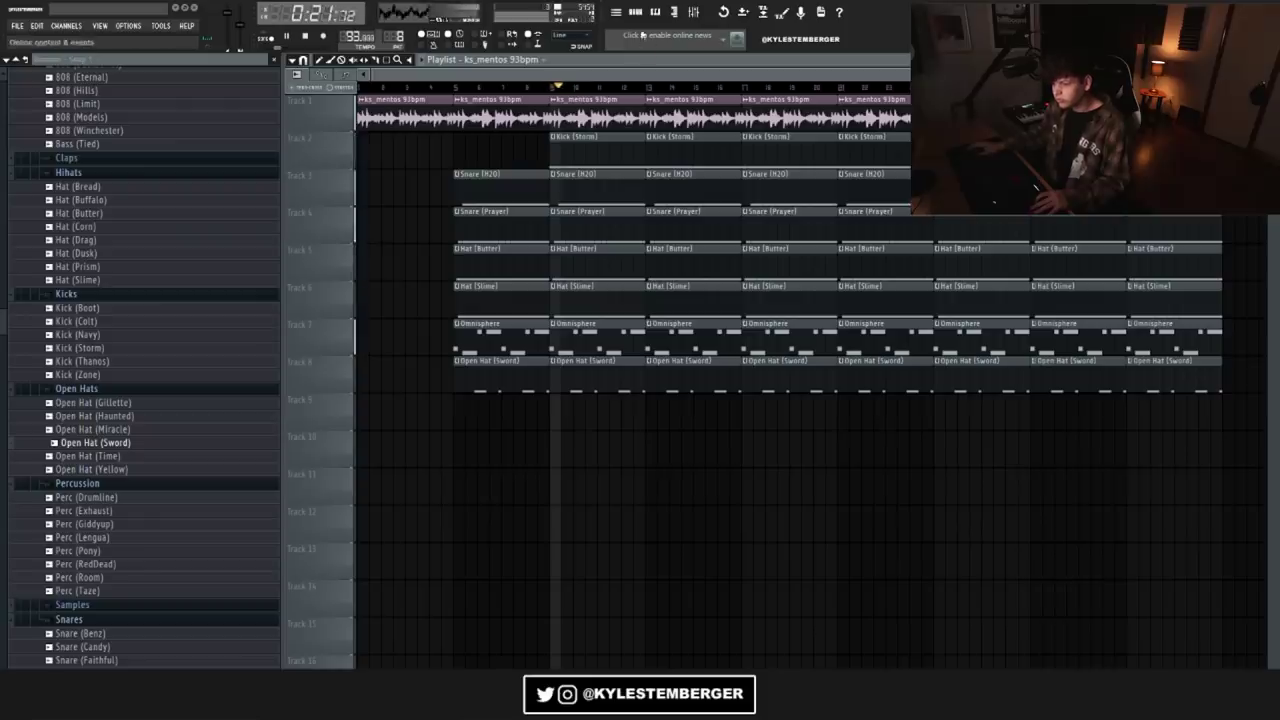
{"action": "key", "text": "F6"}
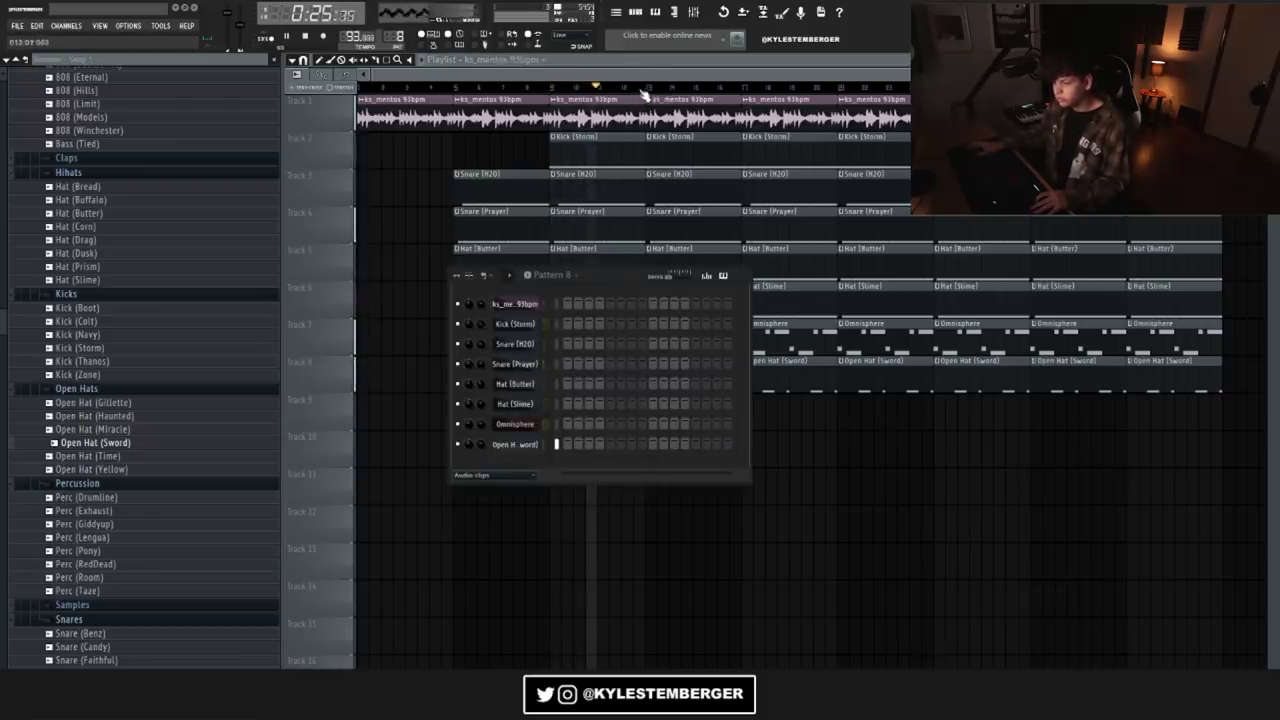
{"action": "key", "text": "F6"}
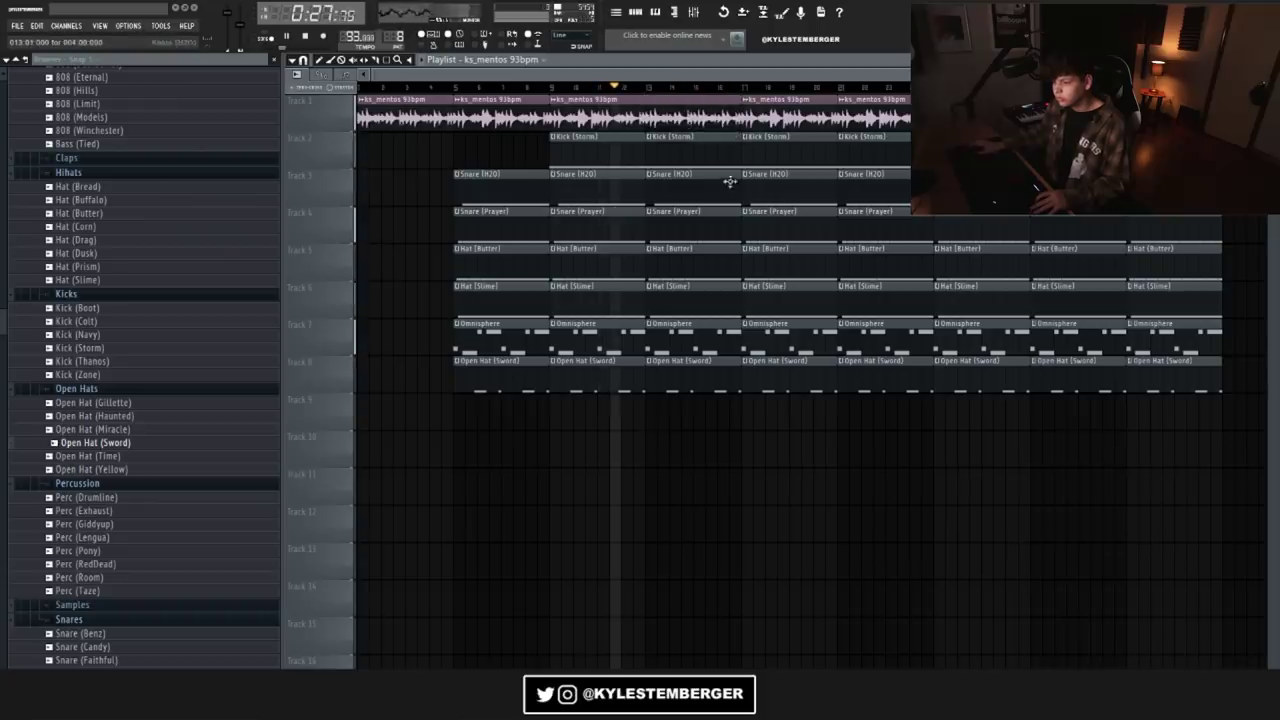
Step: Delete the Kick (Storm) clip at bar 13 and extend the bar 9 ks_mentos clip through bar 20
{"action": "right_click", "coordinate": [693, 150]}
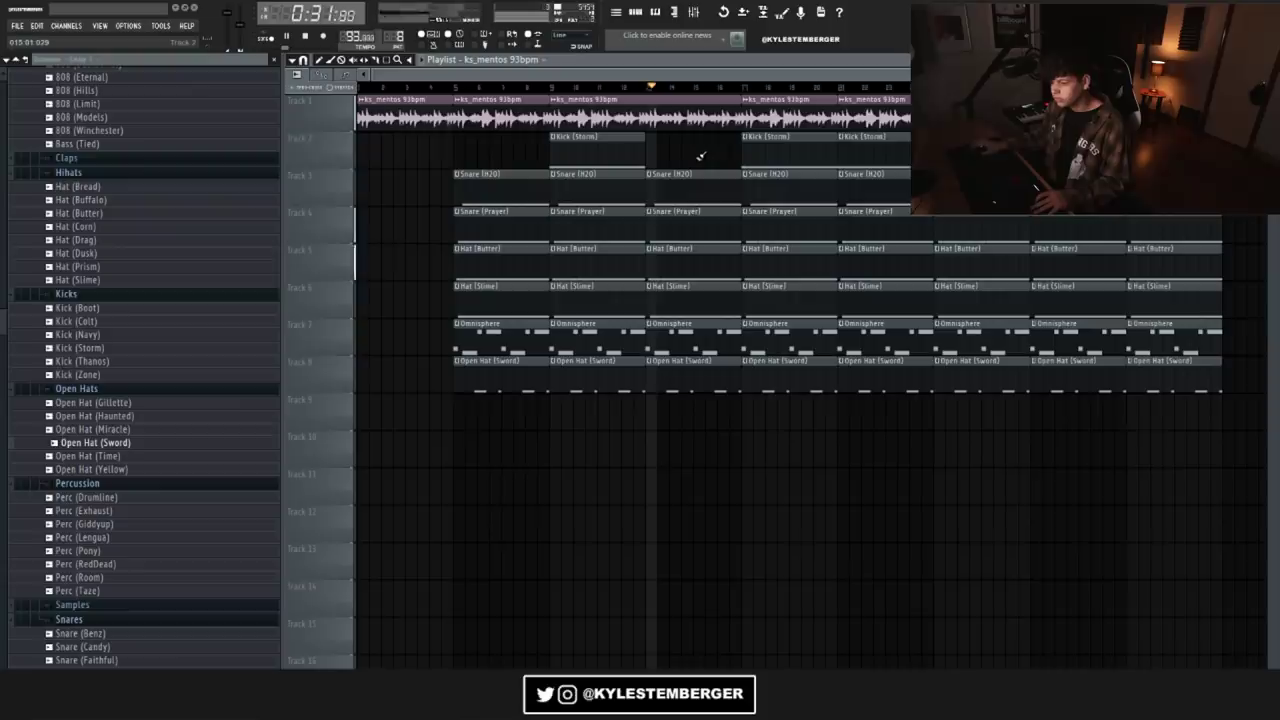
{"action": "left_click_drag", "start_coordinate": [725, 77], "coordinate": [782, 90]}
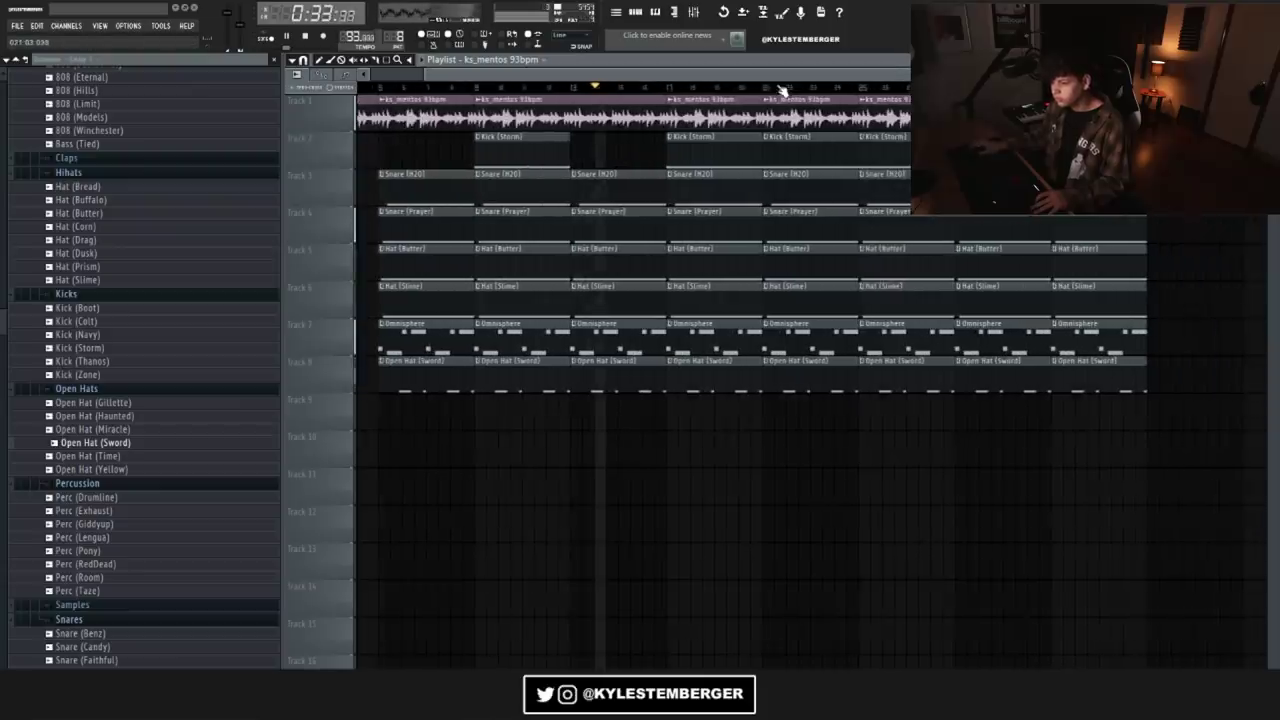
{"action": "right_click", "coordinate": [731, 101]}
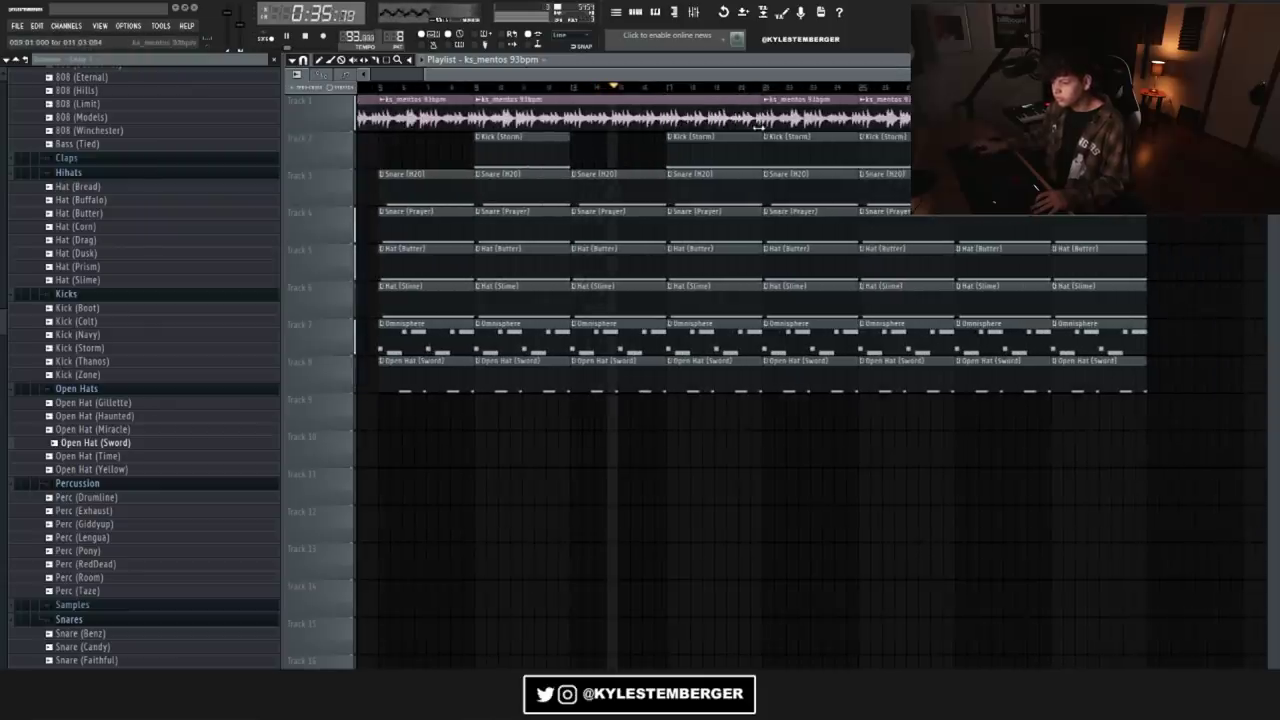
Step: Delete the Omnisphere clip at bar 17 and play the arrangement from there
{"action": "right_click", "coordinate": [721, 315]}
{"action": "left_click", "coordinate": [671, 90]}
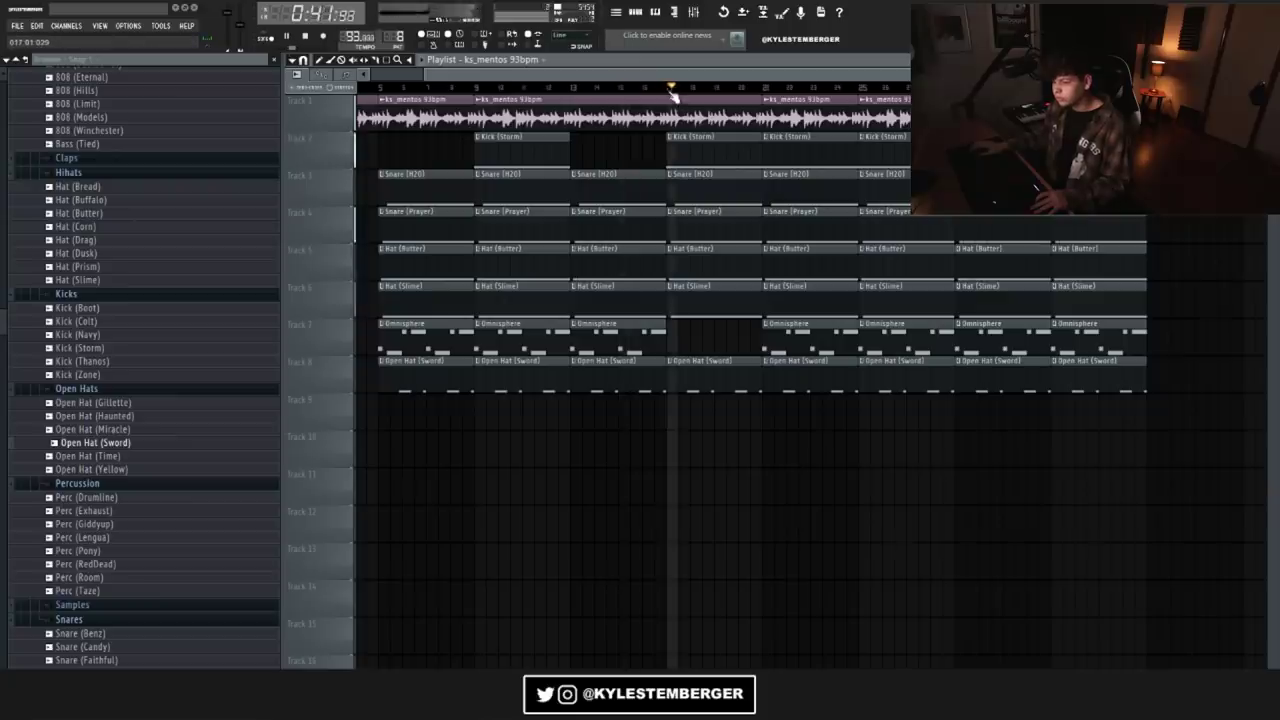
{"action": "left_click_drag", "start_coordinate": [680, 82], "coordinate": [737, 84]}
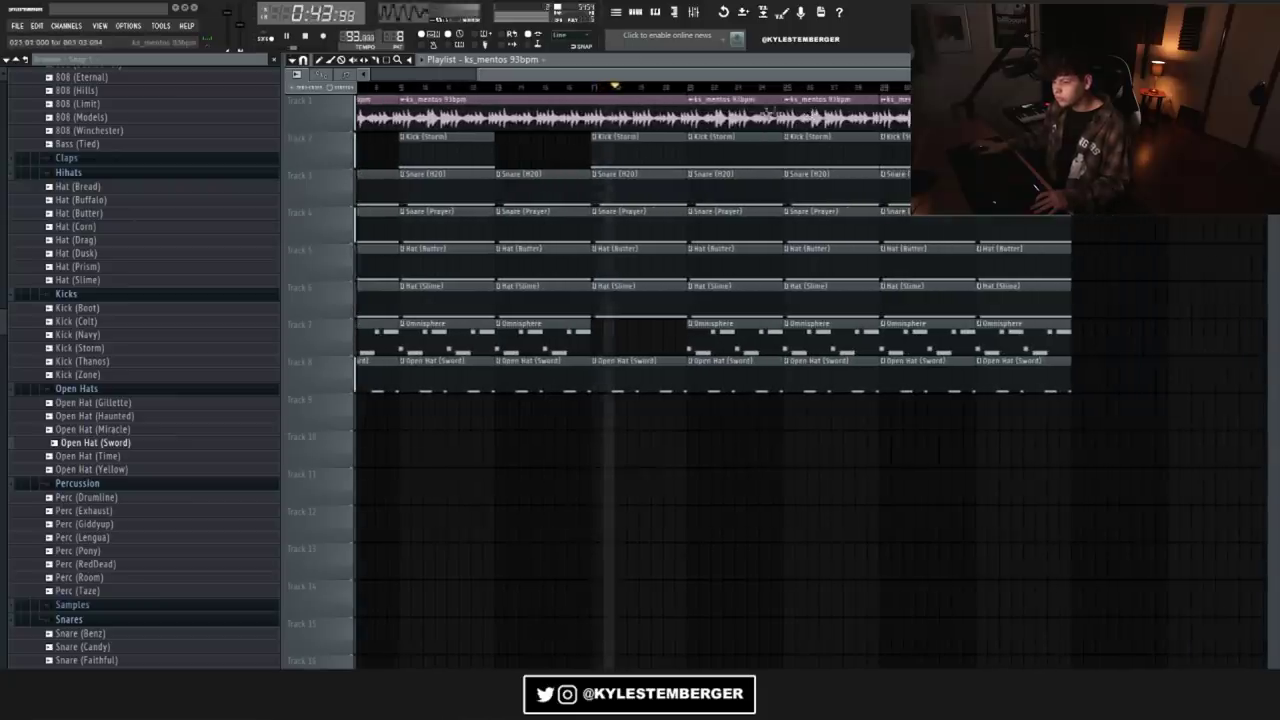
Step: Replace the melody from bar 21 with an eight-bar ks_mentos clip on track 1 and delete the pattern clips after bar 28
{"action": "right_click", "coordinate": [692, 118]}
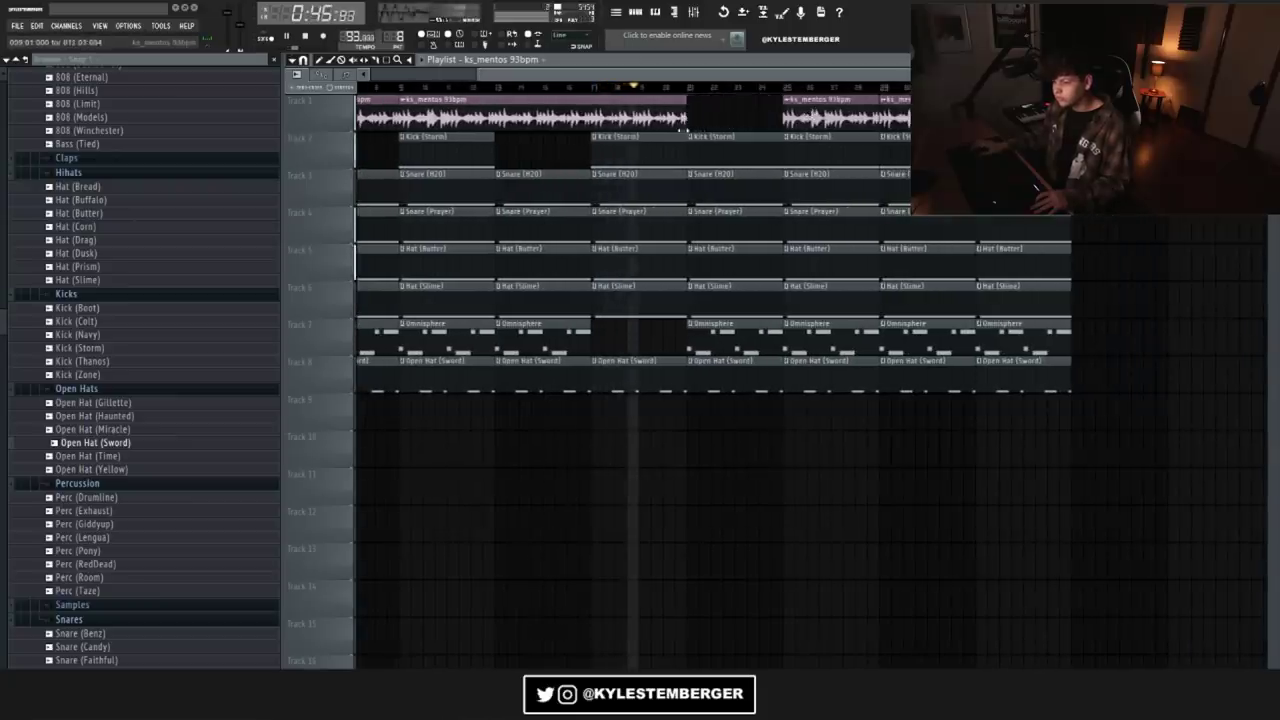
{"action": "left_click_drag", "start_coordinate": [631, 79], "coordinate": [274, 153]}
{"action": "left_click_drag", "start_coordinate": [492, 413], "coordinate": [862, 410]}
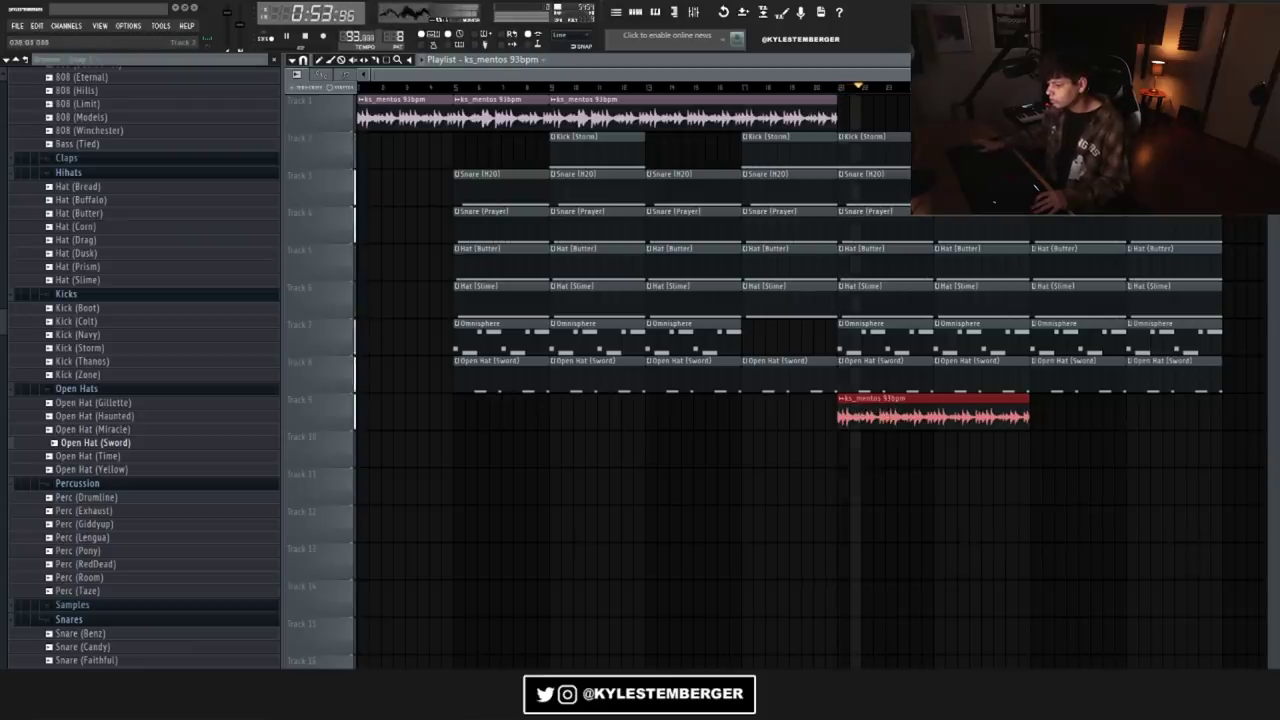
{"action": "right_click", "coordinate": [1175, 152]}
{"action": "left_click_drag", "start_coordinate": [978, 408], "coordinate": [976, 114]}
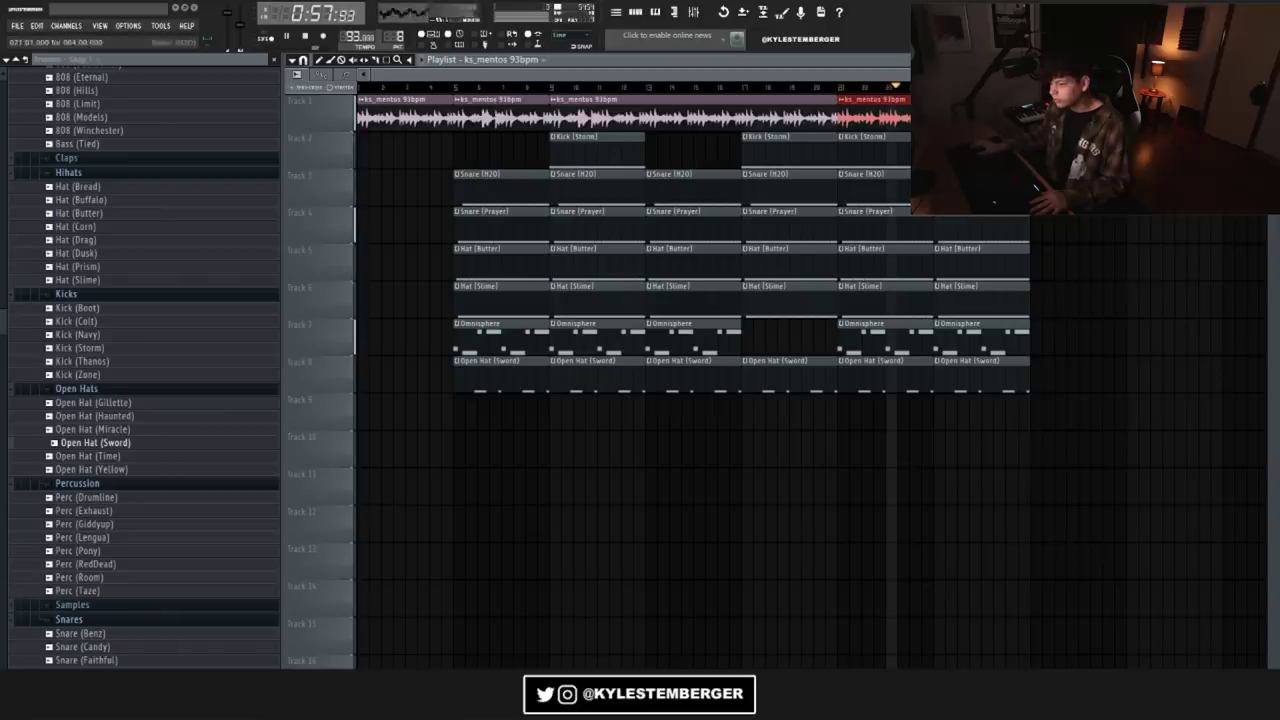
Step: Duplicate the 24-bar arrangement from bar 25 and again from bar 49, deleting every clip after bar 60
{"action": "right_click", "coordinate": [988, 155]}
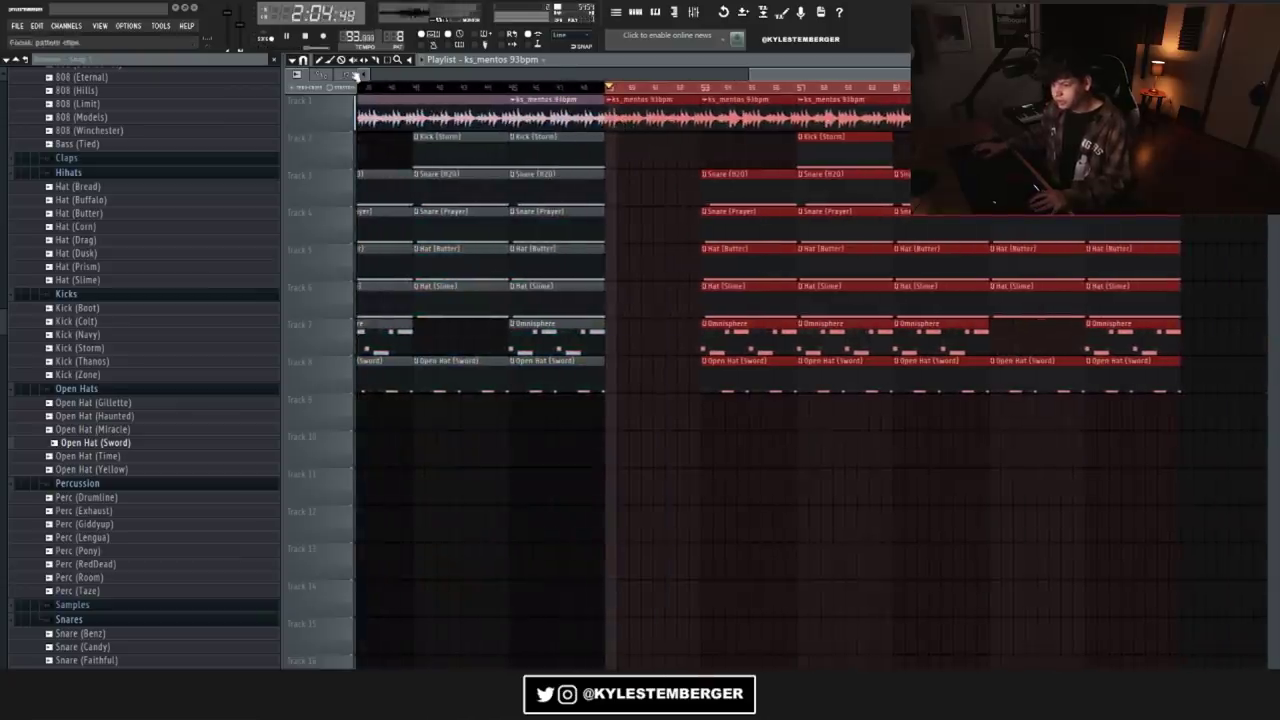
{"action": "mouse_move", "coordinate": [930, 185]}
{"action": "left_mouse_down"}
{"action": "mouse_move", "coordinate": [1048, 231]}
{"action": "mouse_move", "coordinate": [1117, 234]}
{"action": "mouse_move", "coordinate": [1140, 118]}
{"action": "left_mouse_up"}
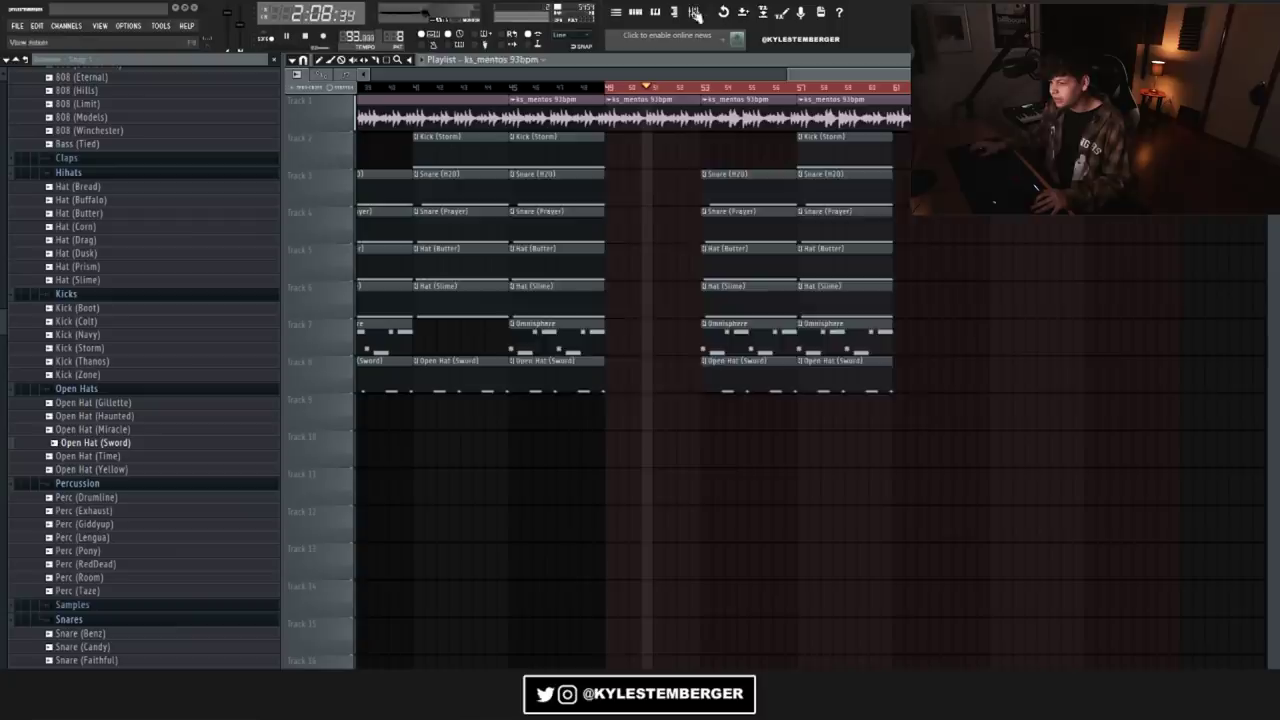
Step: Add Fruity Parametric EQ and Fruity Soft Clipper to the Master mixer track and return to the playlist
{"action": "left_click", "coordinate": [695, 13]}
{"action": "left_click", "coordinate": [777, 198]}
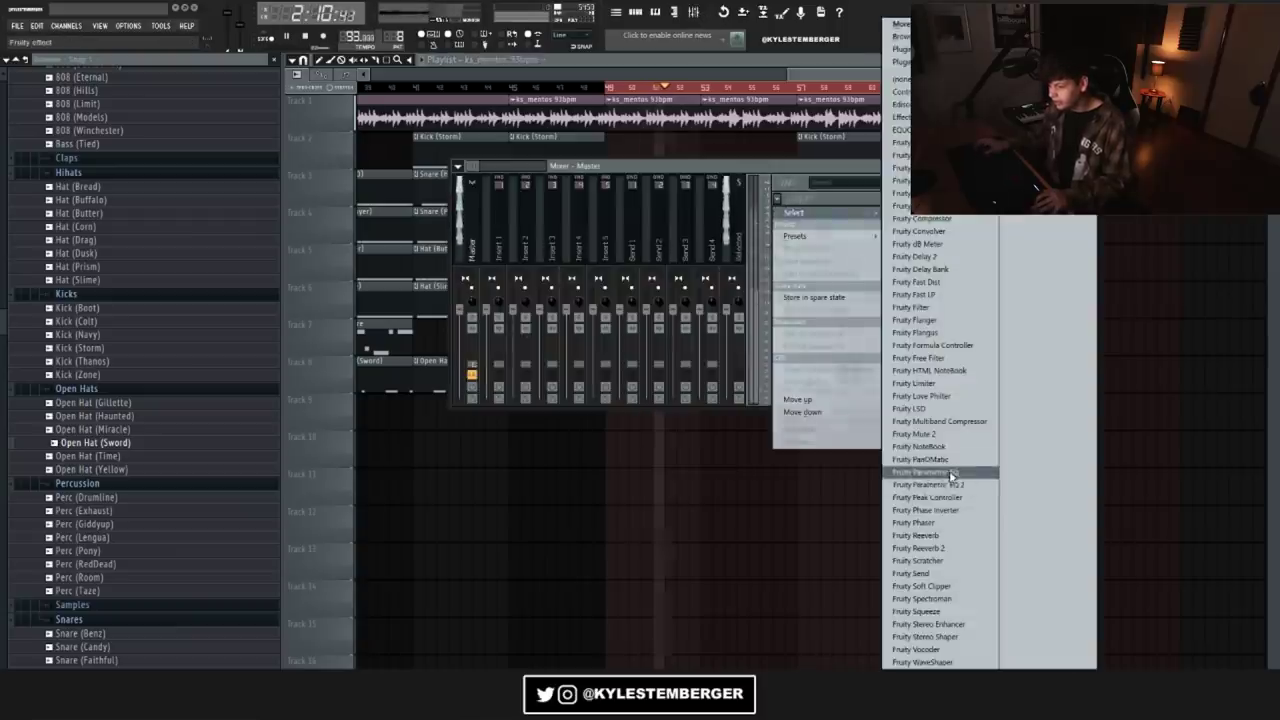
{"action": "left_click", "coordinate": [952, 474]}
{"action": "left_click", "coordinate": [777, 198]}
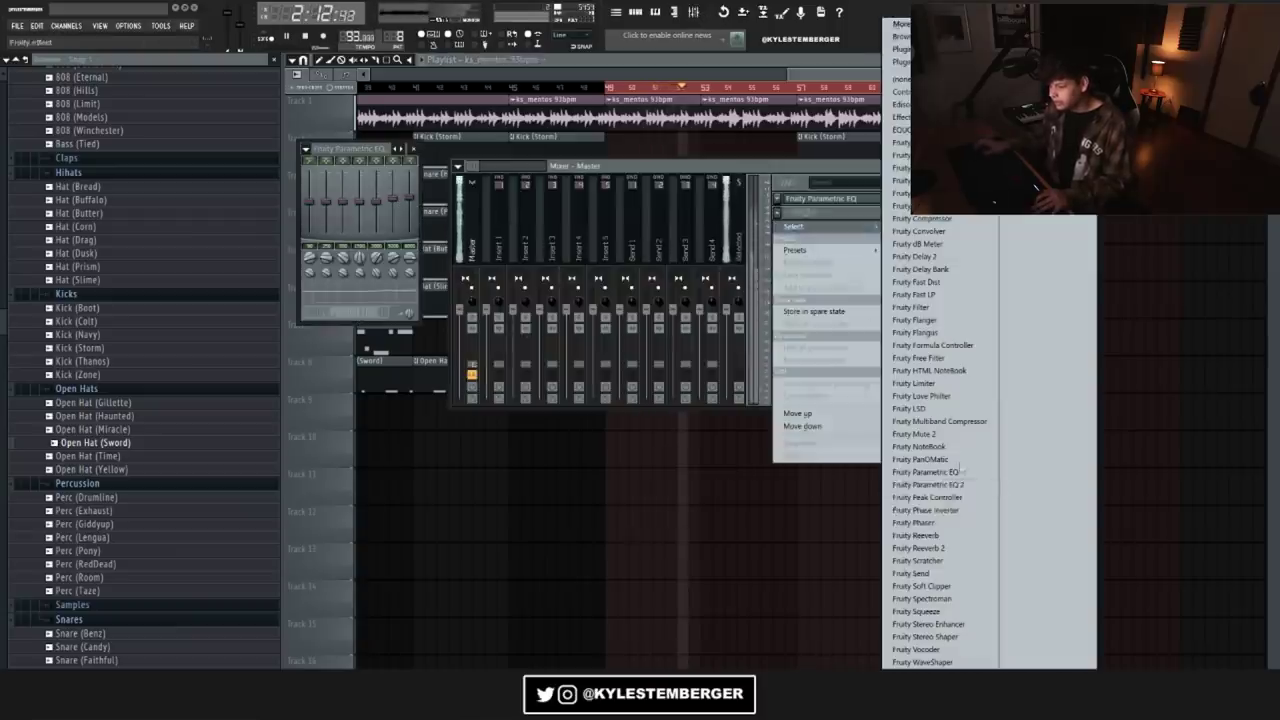
{"action": "left_click", "coordinate": [921, 586]}
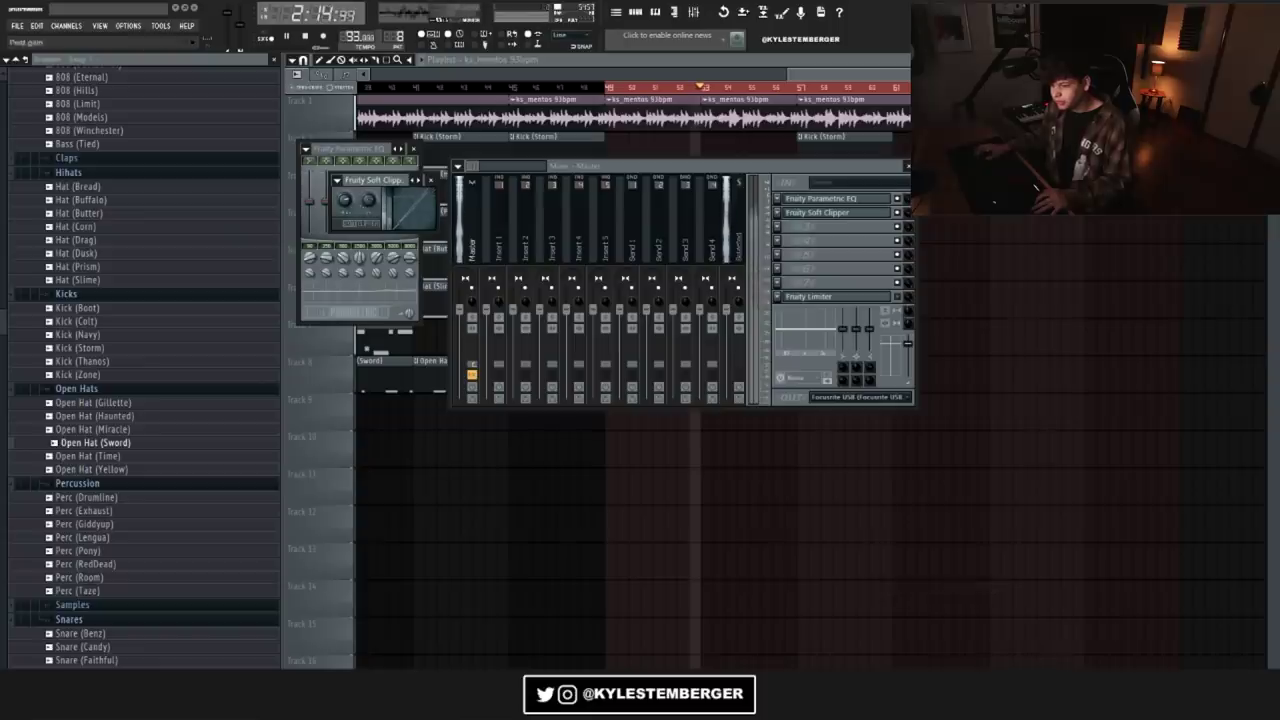
{"action": "left_click", "coordinate": [447, 60]}
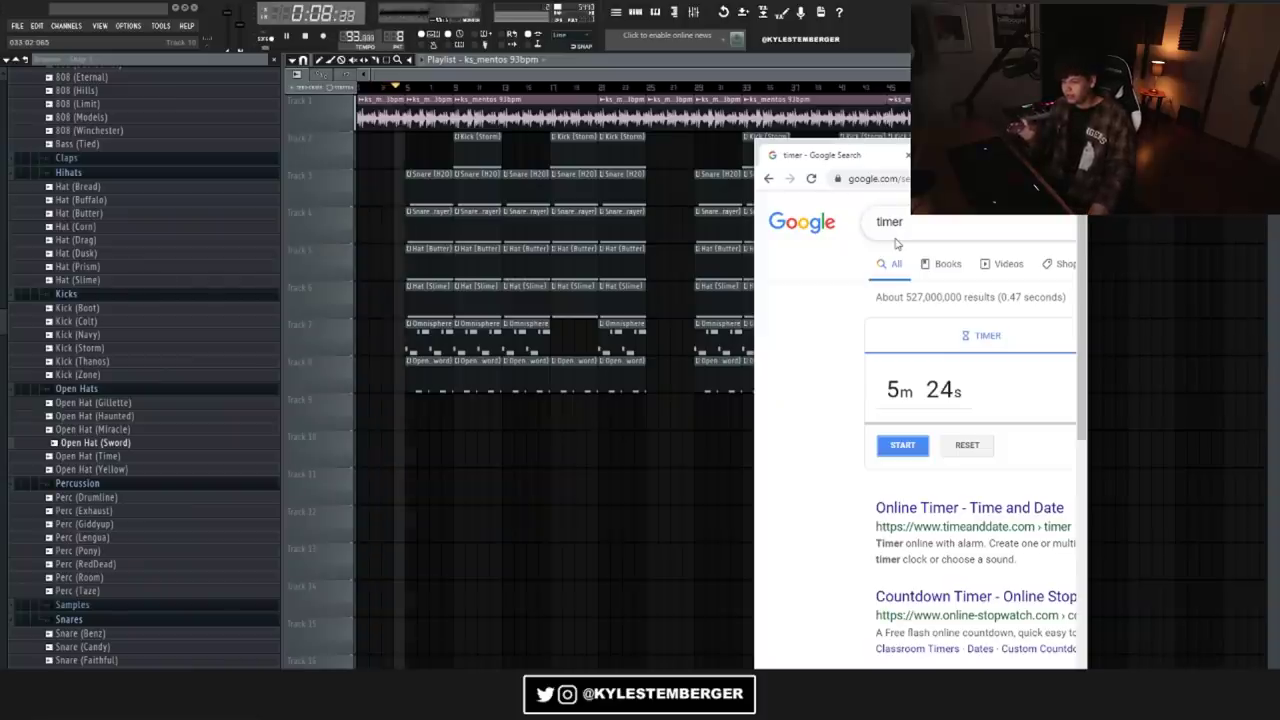
Step: Move the browser window with the Google timer over the playlist to show the remaining time
{"action": "left_click_drag", "start_coordinate": [985, 155], "coordinate": [931, 156]}
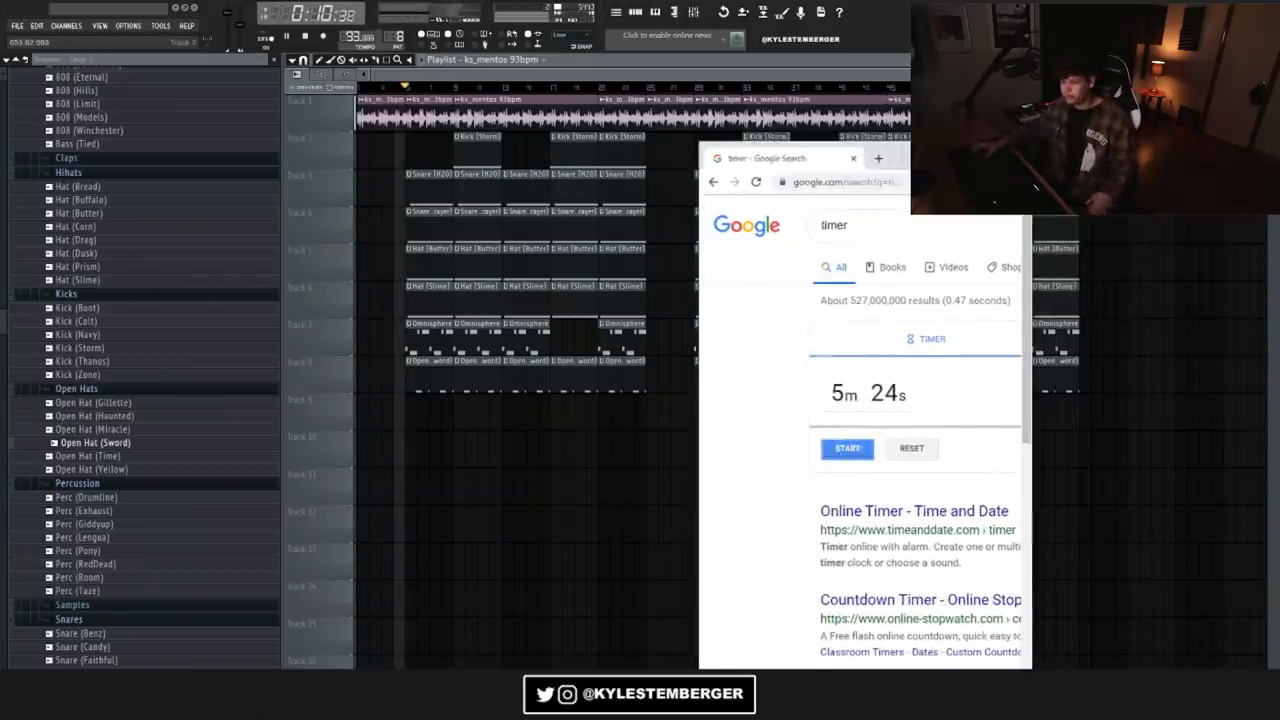
{"action": "mouse_move", "coordinate": [931, 156]}
{"action": "left_mouse_down"}
{"action": "mouse_move", "coordinate": [839, 158]}
{"action": "mouse_move", "coordinate": [916, 161]}
{"action": "left_mouse_up"}
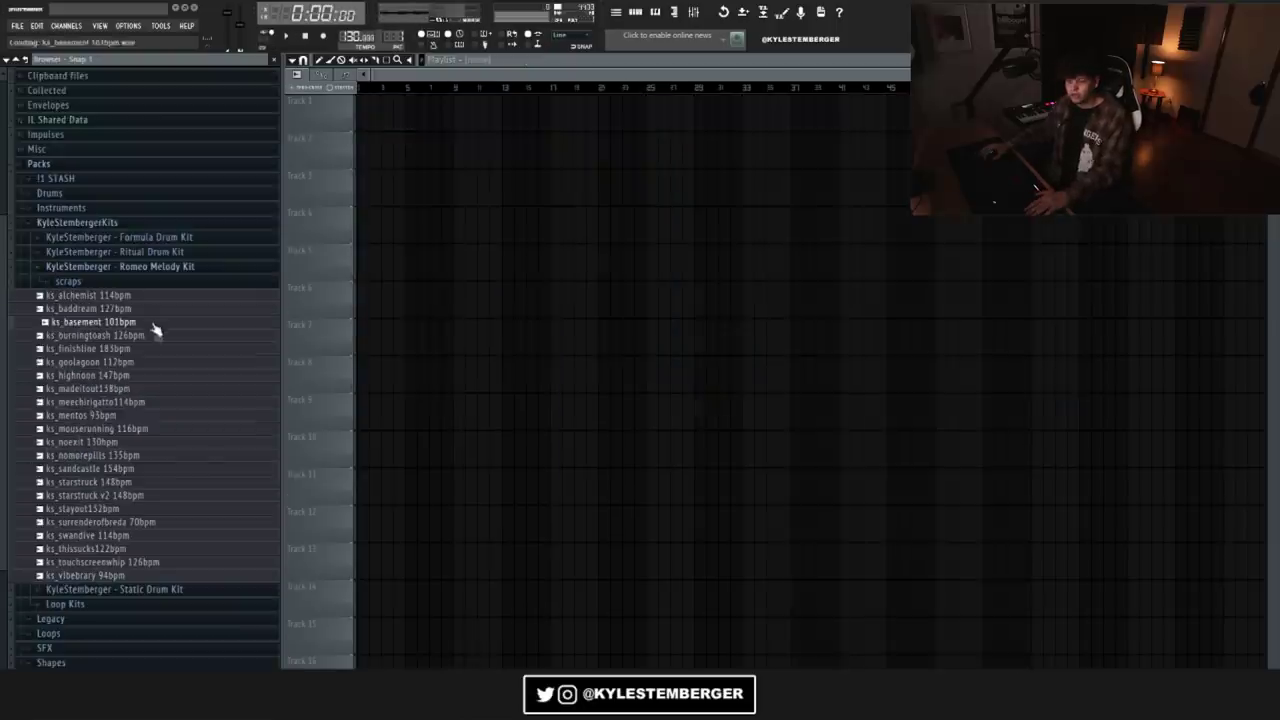
Step: Audition the melody loops in the Romeo Melody Kit, from ks_basement down to ks_nomorepills, and select ks_baddream 127bpm
{"action": "key", "text": "Down"}
{"action": "key", "text": "Down"}
{"action": "key", "text": "Down"}
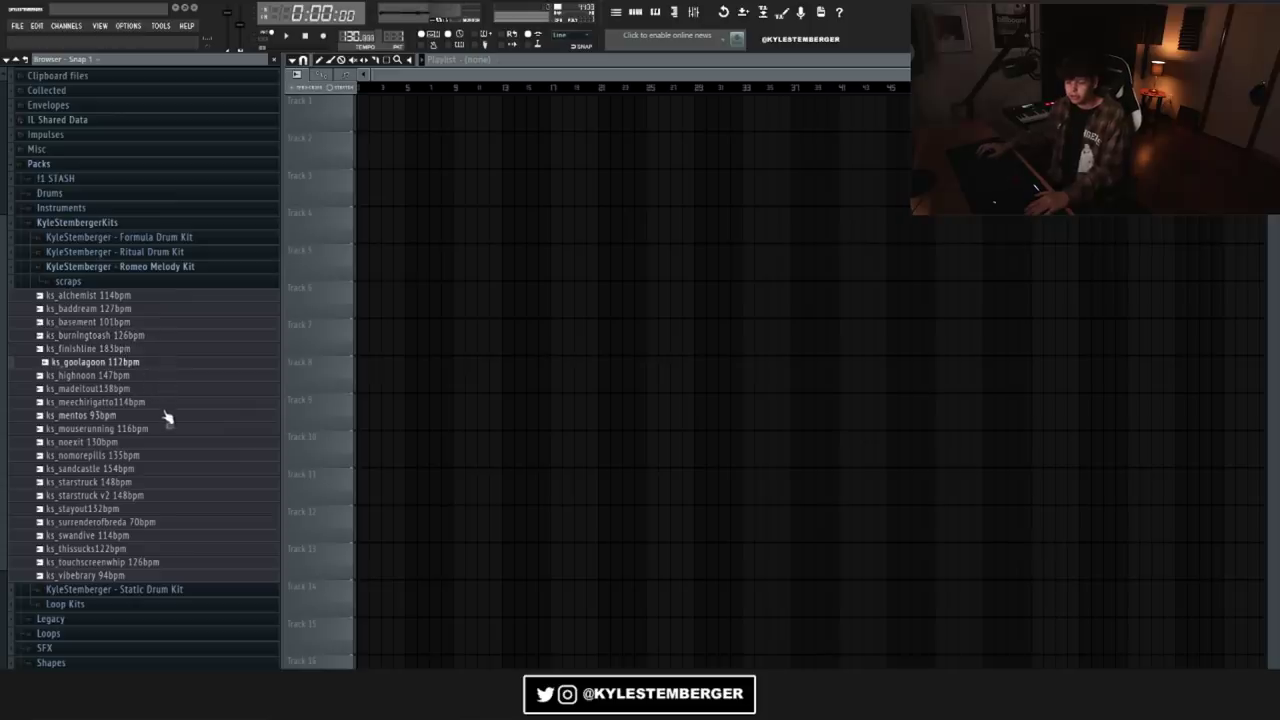
{"action": "key", "text": "Down"}
{"action": "key", "text": "Down"}
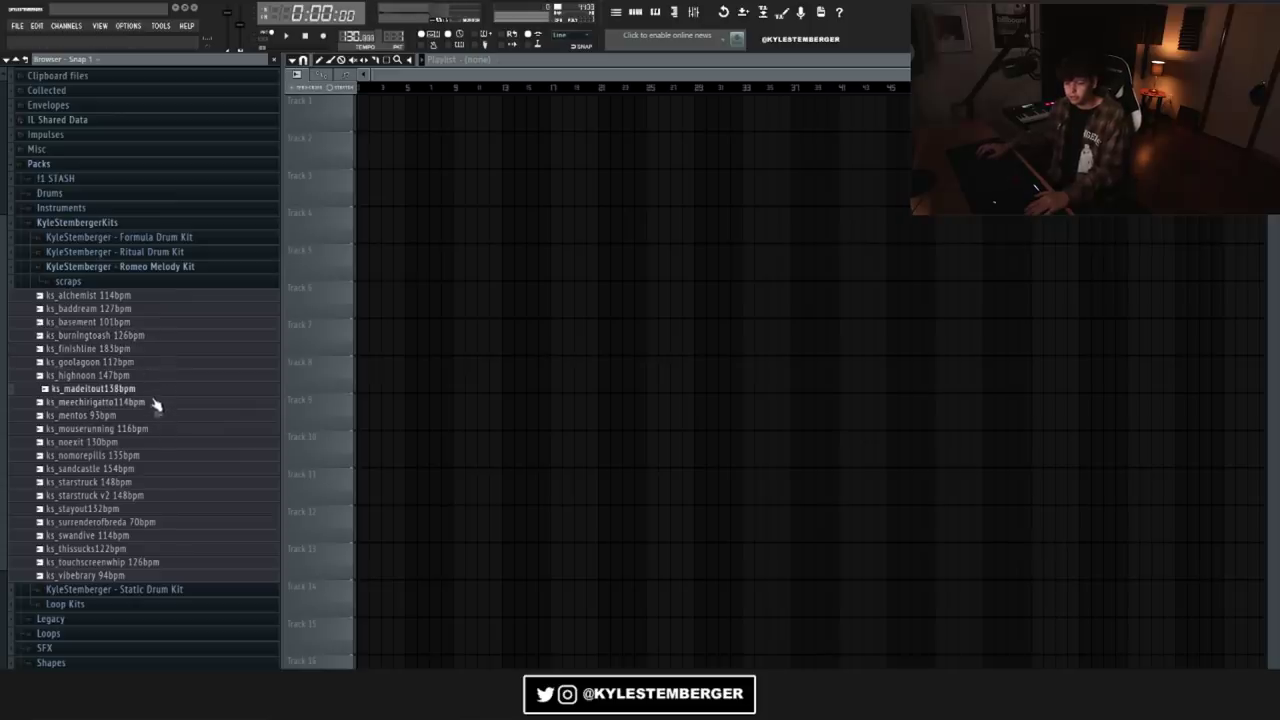
{"action": "key", "text": "Down"}
{"action": "key", "text": "Down"}
{"action": "key", "text": "Down"}
{"action": "key", "text": "Down"}
{"action": "key", "text": "Down"}
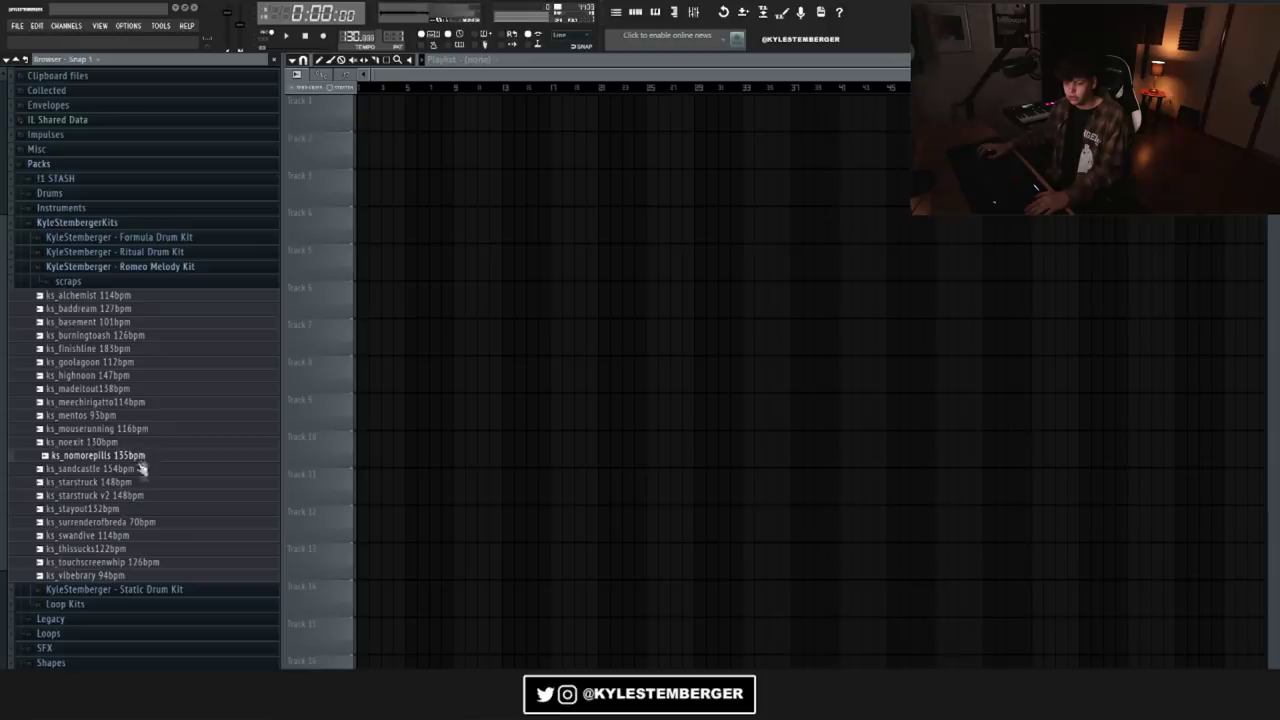
{"action": "left_click", "coordinate": [130, 323]}
{"action": "left_click", "coordinate": [133, 310]}
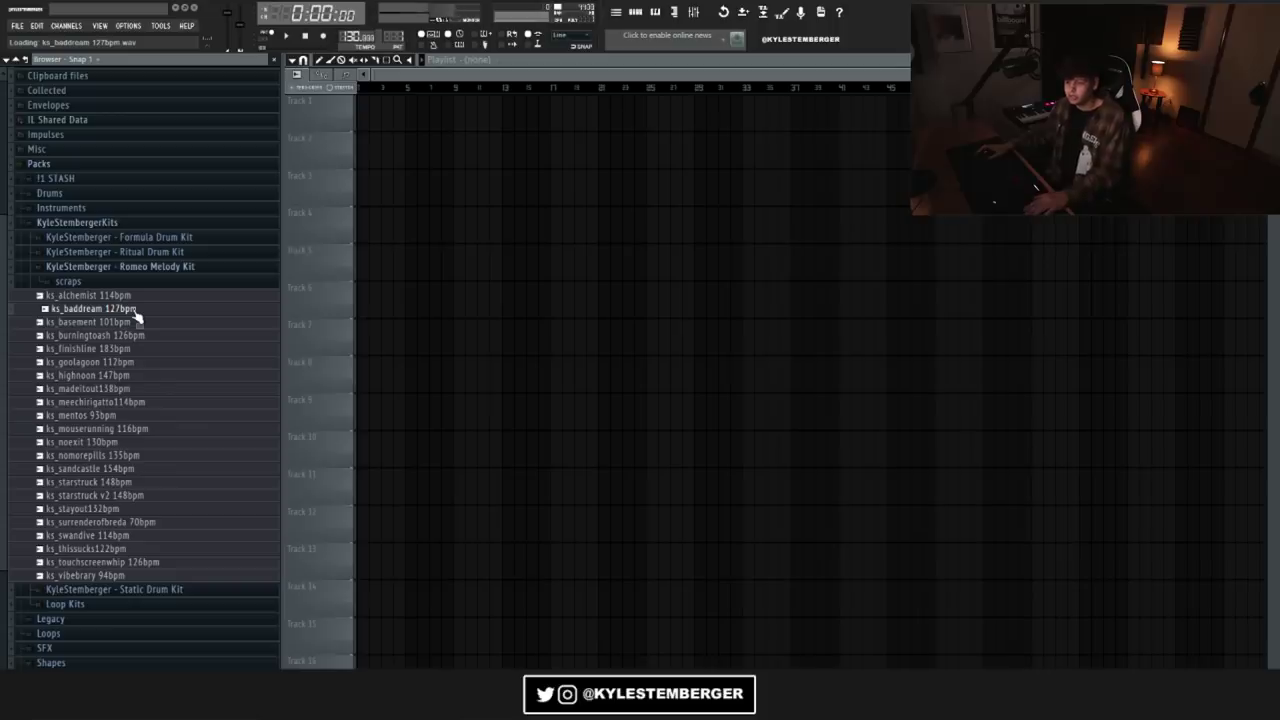
Step: Bring up the browser window with the Google timer and move it off the playlist area
{"action": "key", "text": "space"}
{"action": "key", "text": "alt+Tab"}
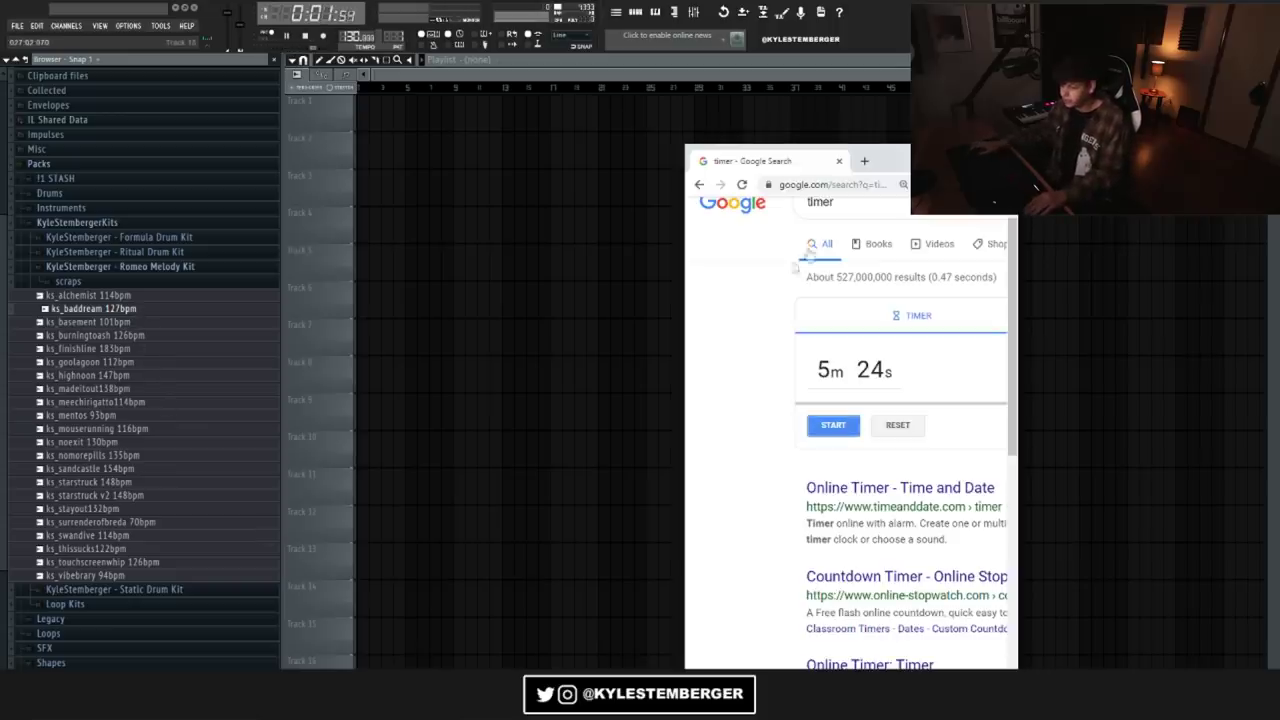
{"action": "left_click_drag", "start_coordinate": [885, 166], "coordinate": [1279, 226]}
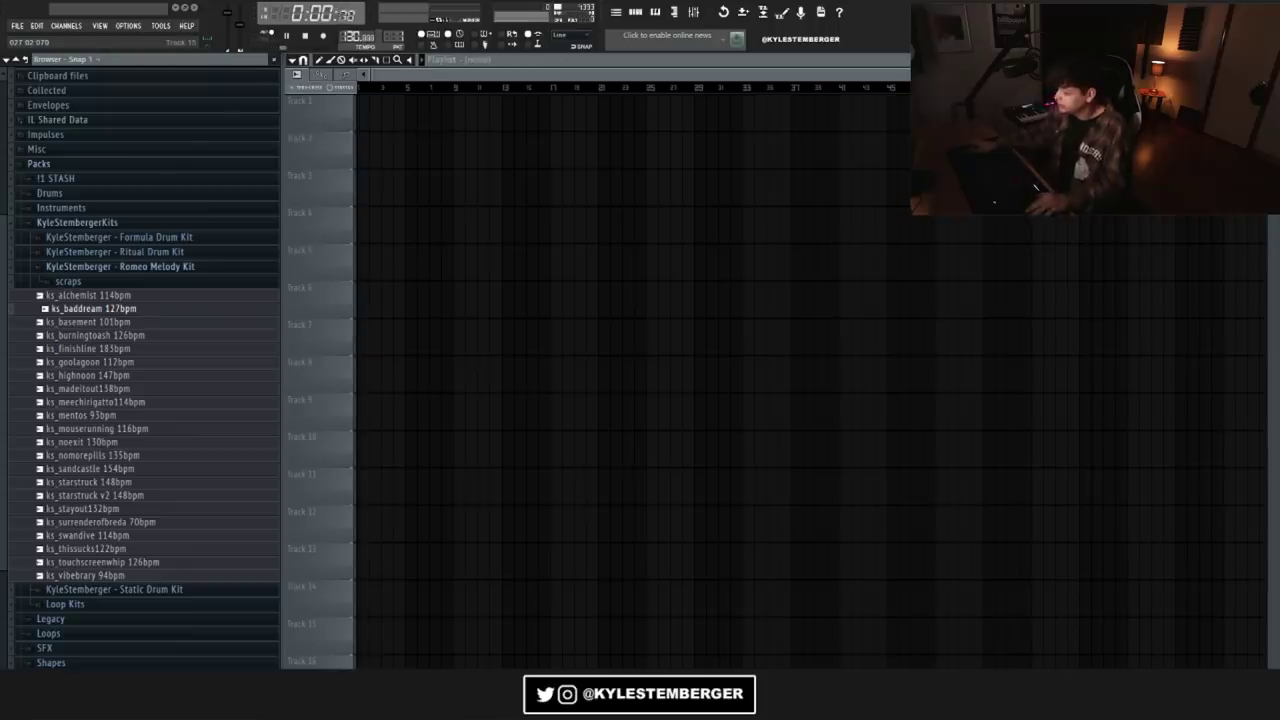
Step: Place the ks_baddream loop on track 1, change its time-stretching method and shorten the clip to four bars
{"action": "double_click", "coordinate": [417, 119]}
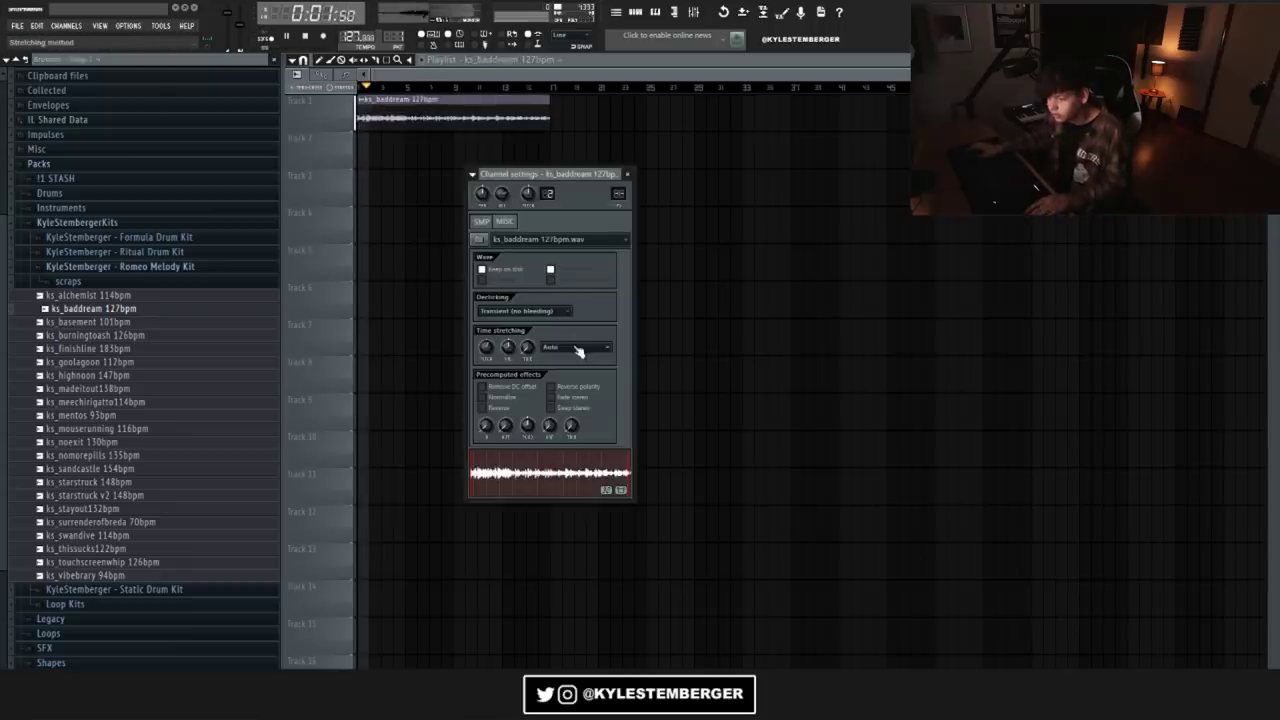
{"action": "left_click", "coordinate": [578, 350]}
{"action": "left_click", "coordinate": [571, 409]}
{"action": "left_click_drag", "start_coordinate": [358, 124], "coordinate": [385, 120]}
{"action": "key", "text": "space"}
{"action": "key", "text": "space"}
{"action": "double_click", "coordinate": [391, 121]}
{"action": "left_click", "coordinate": [582, 346]}
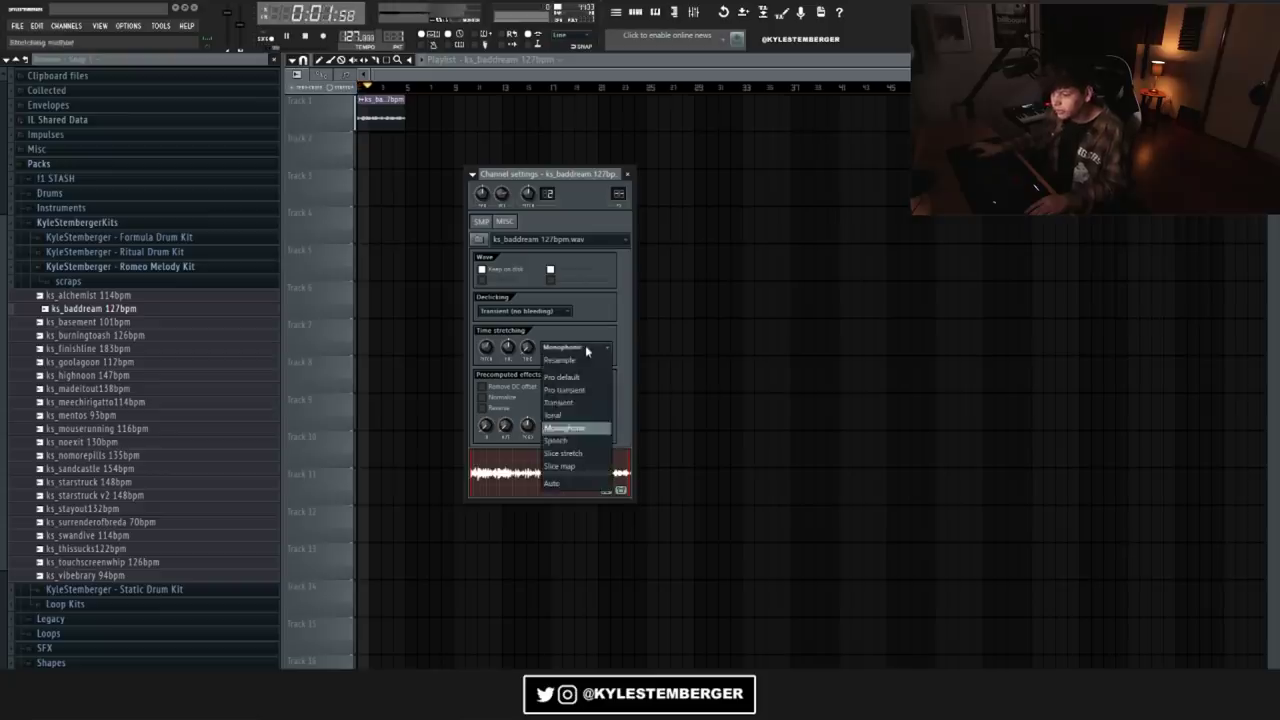
{"action": "left_click", "coordinate": [571, 410]}
Step: Place a Pattern 1 clip at the start of track 2 and repeat the ks_baddream clip from bar 5
{"action": "left_click", "coordinate": [477, 62]}
{"action": "left_click", "coordinate": [488, 107]}
{"action": "left_click", "coordinate": [377, 139]}
{"action": "left_click", "coordinate": [390, 114]}
{"action": "left_click_drag", "start_coordinate": [412, 145], "coordinate": [421, 100]}
Step: Add the 808 (AnothaOne) sample from the Ritual Drum Kit to the channel rack
{"action": "key", "text": "F6"}
{"action": "left_click", "coordinate": [140, 266]}
{"action": "left_click", "coordinate": [151, 376]}
{"action": "left_click", "coordinate": [95, 157]}
{"action": "left_click_drag", "start_coordinate": [90, 101], "coordinate": [528, 331]}
{"action": "key", "text": "space"}
Step: Open the 808 (AnothaOne) piano roll and place a first note on G5 at the start of bar 1
{"action": "right_click", "coordinate": [530, 329]}
{"action": "left_click", "coordinate": [560, 326]}
{"action": "left_click_drag", "start_coordinate": [322, 200], "coordinate": [321, 228]}
{"action": "key", "text": "space"}
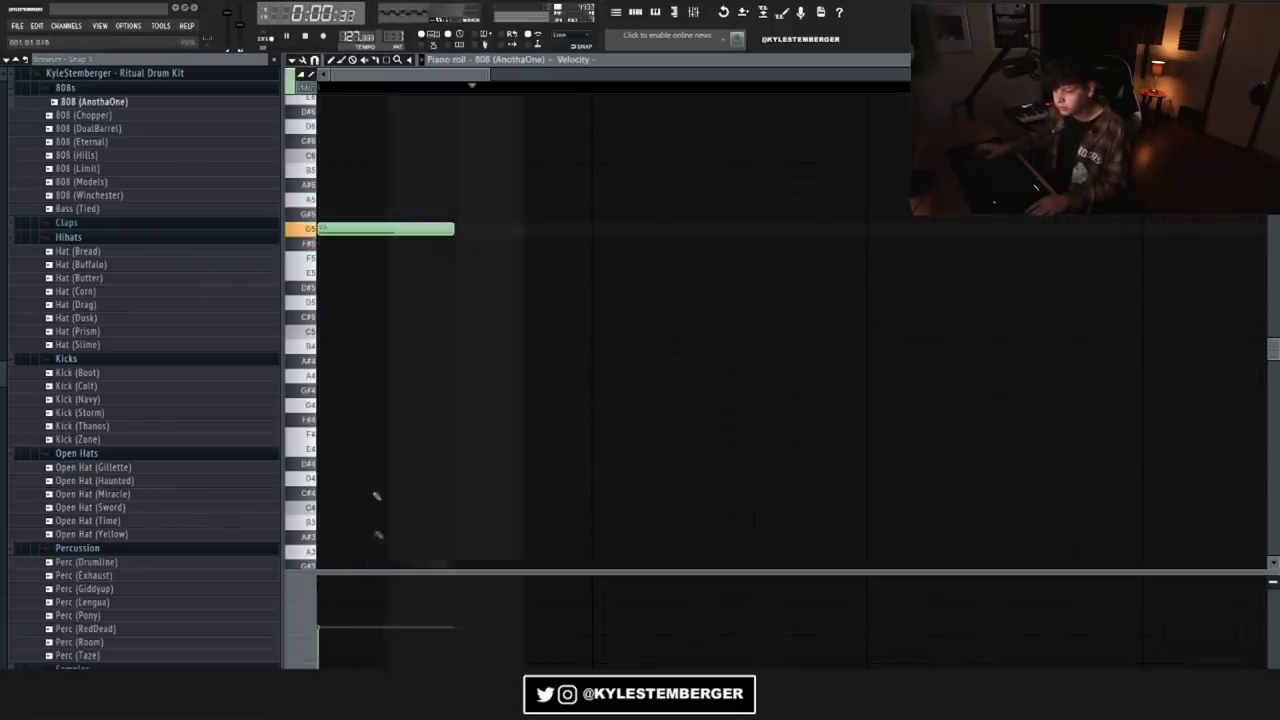
{"action": "key", "text": "space"}
{"action": "key", "text": "space"}
Step: Continue the 808 line over the first two bars with one B5 note followed by three E6 notes
{"action": "left_click_drag", "start_coordinate": [492, 77], "coordinate": [1057, 80]}
{"action": "scroll", "coordinate": [431, 183], "scroll_direction": "up", "scroll_amount": 1}
{"action": "key", "text": "space"}
{"action": "key", "text": "space"}
{"action": "left_click", "coordinate": [410, 200]}
{"action": "right_click", "coordinate": [420, 203]}
{"action": "left_click", "coordinate": [420, 212]}
{"action": "left_click", "coordinate": [478, 156]}
{"action": "right_click", "coordinate": [482, 157]}
{"action": "left_click", "coordinate": [502, 156]}
{"action": "left_click_drag", "start_coordinate": [500, 157], "coordinate": [502, 141]}
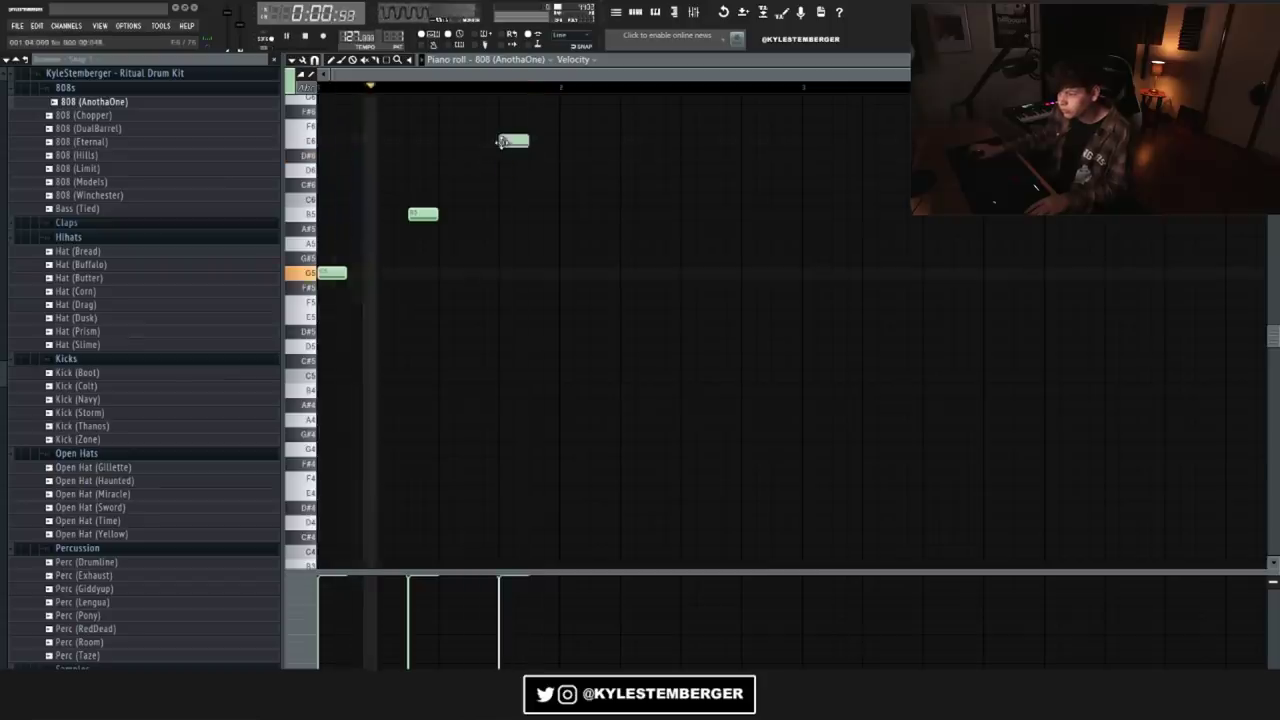
{"action": "left_click", "coordinate": [621, 141]}
{"action": "left_click", "coordinate": [712, 141]}
Step: Duplicate the two-bar 808 phrase into bars 3 and 4
{"action": "left_click_drag", "start_coordinate": [348, 91], "coordinate": [802, 91]}
{"action": "key", "text": "ctrl+b"}
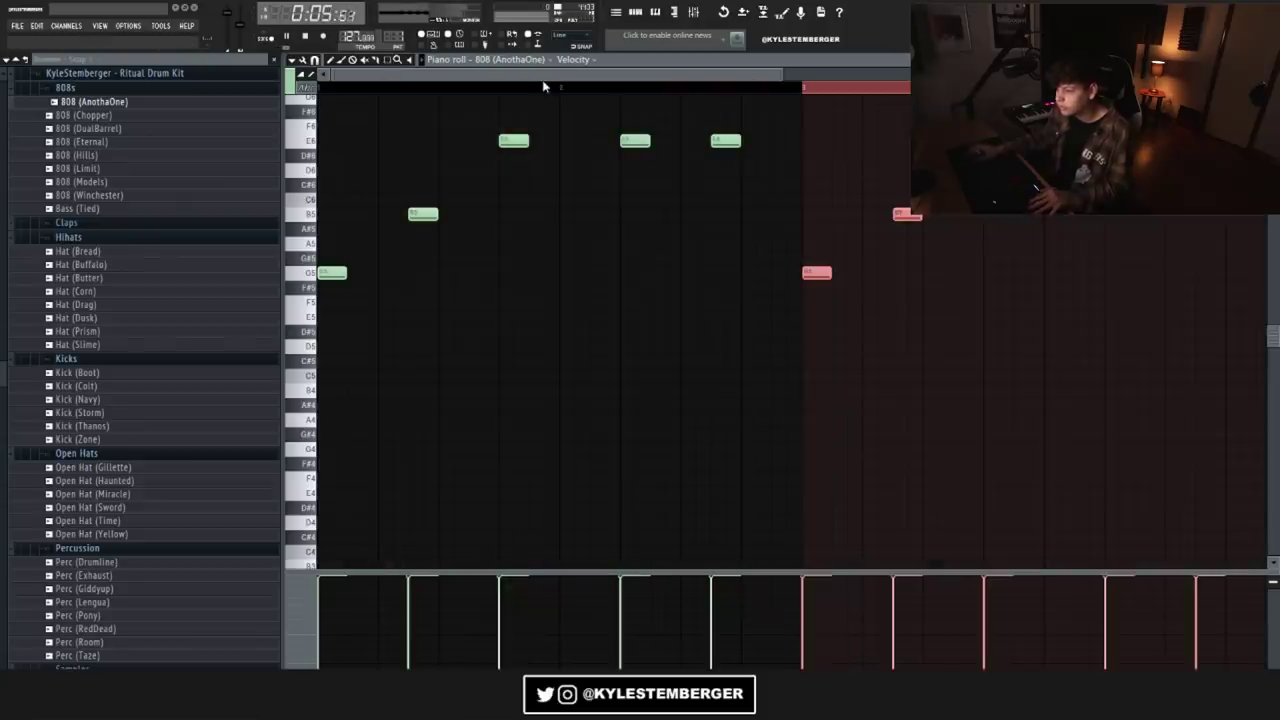
{"action": "left_click", "coordinate": [820, 91], "text": "ctrl"}
{"action": "left_click_drag", "start_coordinate": [537, 75], "coordinate": [676, 75]}
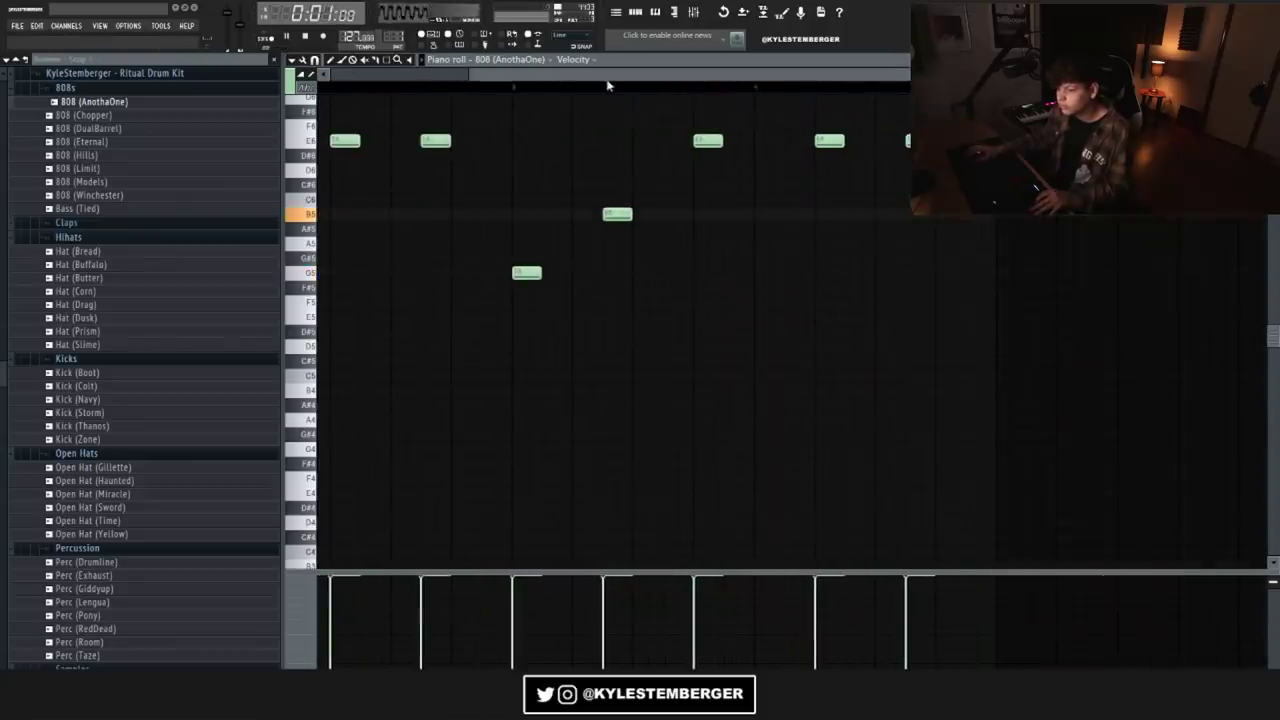
Step: Lower the last two 808 notes in bar 4 from E6 to D#6
{"action": "left_click", "coordinate": [634, 15]}
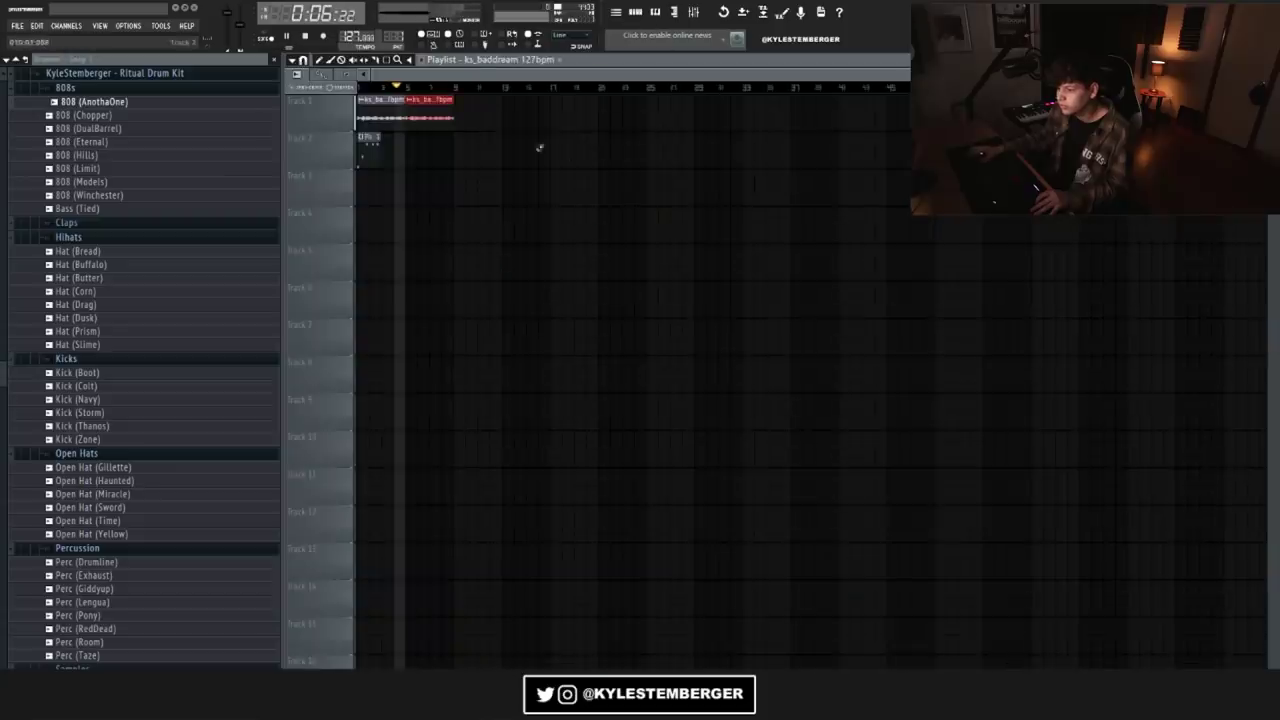
{"action": "left_click", "coordinate": [655, 14]}
{"action": "left_click", "coordinate": [690, 329]}
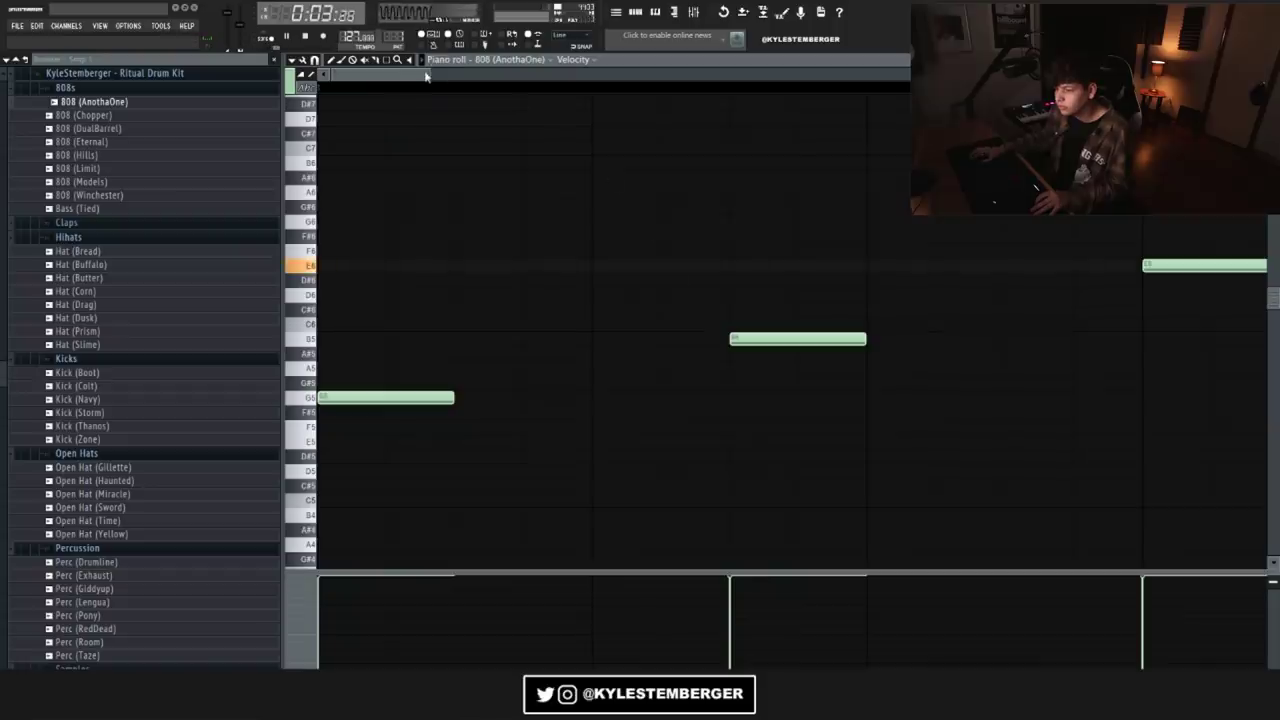
{"action": "scroll", "coordinate": [425, 77], "scroll_direction": "down", "scroll_amount": 5}
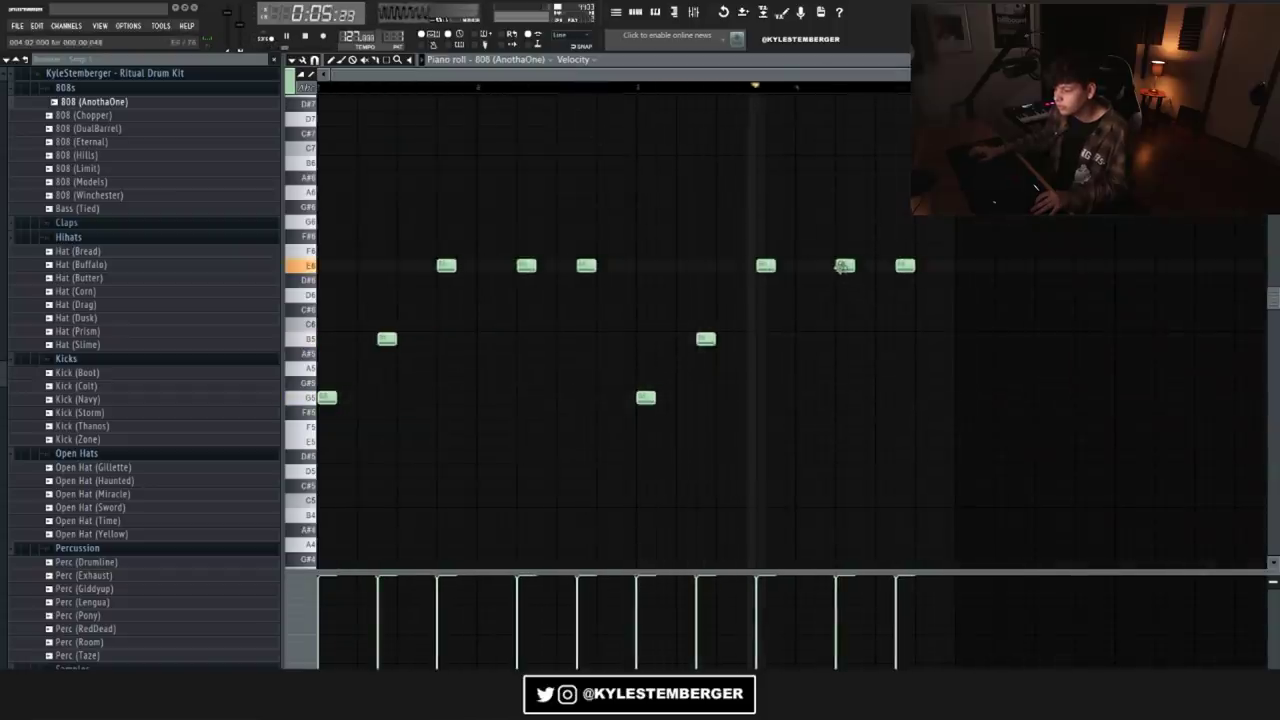
{"action": "left_click_drag", "start_coordinate": [845, 266], "coordinate": [905, 281]}
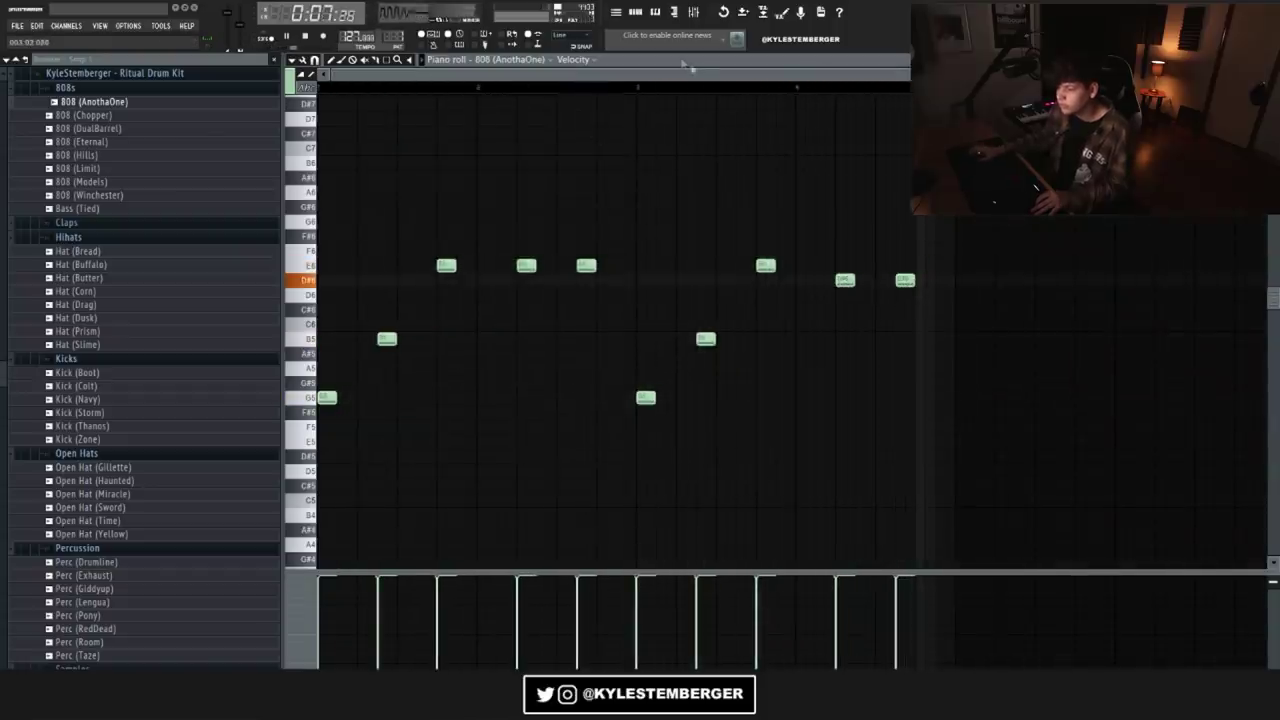
Step: Join the 808 notes end to end one octave lower and extend the last note to the end of bar 4
{"action": "key", "text": "ctrl+a"}
{"action": "key", "text": "ctrl+l"}
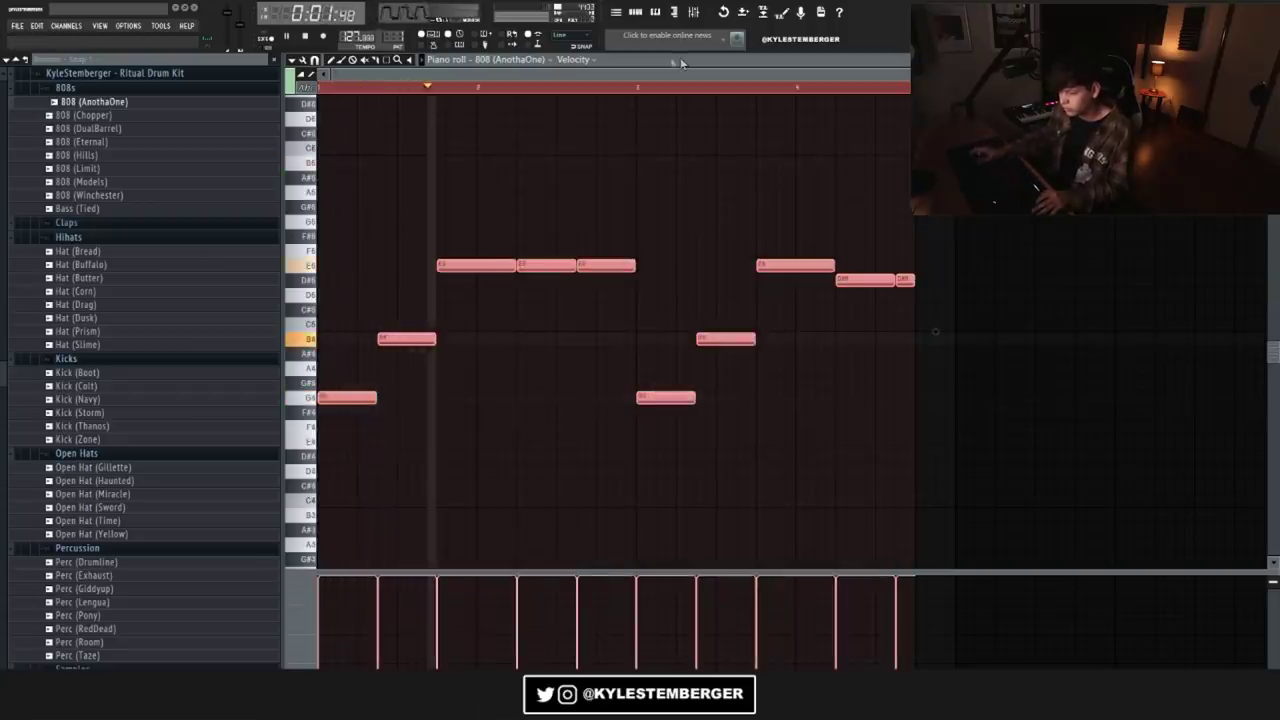
{"action": "key", "text": "ctrl+d"}
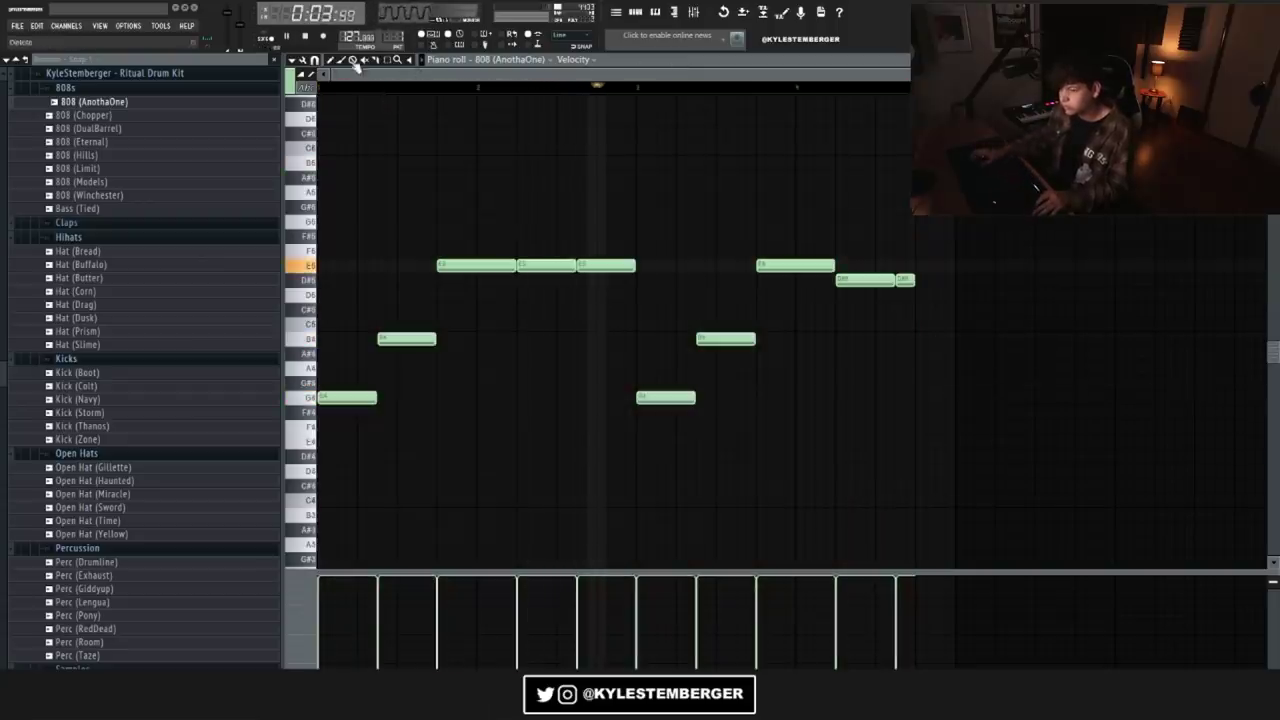
{"action": "left_click_drag", "start_coordinate": [914, 280], "coordinate": [954, 280]}
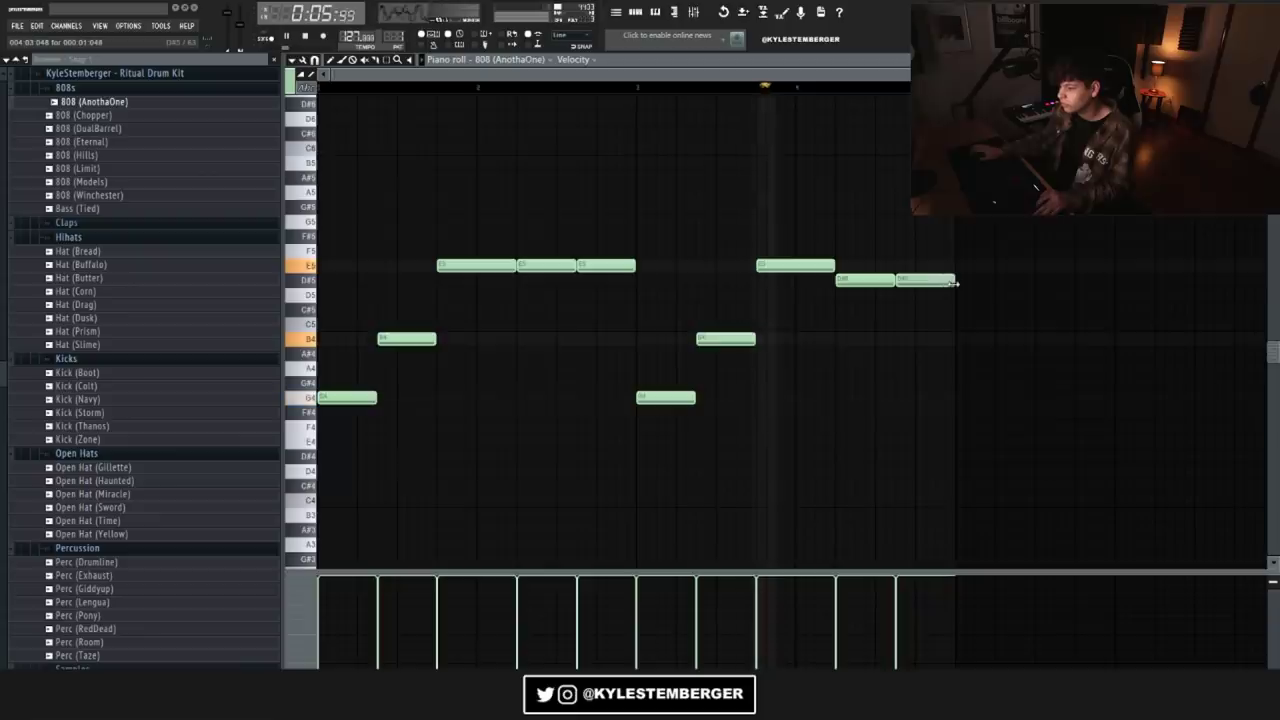
Step: Transpose all the 808 notes up by one semitone and one octave
{"action": "key", "text": "ctrl+a"}
{"action": "key", "text": "shift+Up"}
{"action": "key", "text": "ctrl+Up"}
Step: Look over the ks_baddream channel settings and enable Cut itself on the 808 (AnothaOne) channel
{"action": "left_click", "coordinate": [637, 13]}
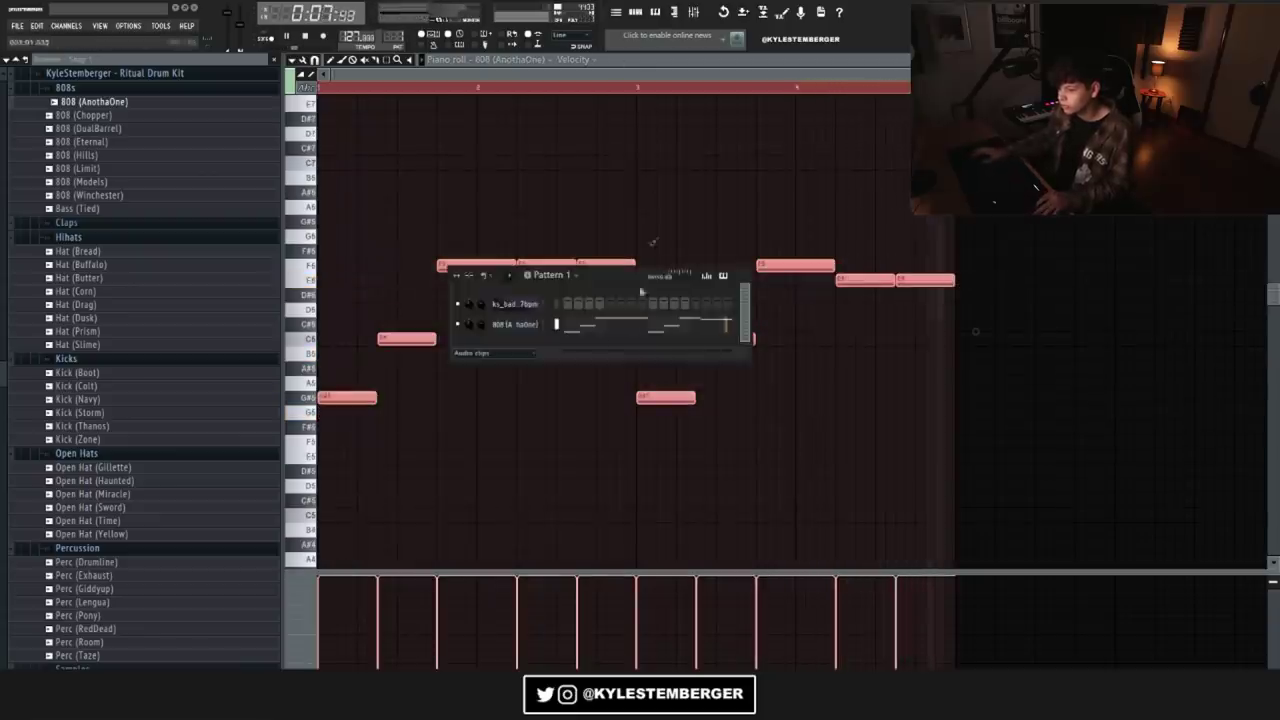
{"action": "left_click", "coordinate": [527, 308]}
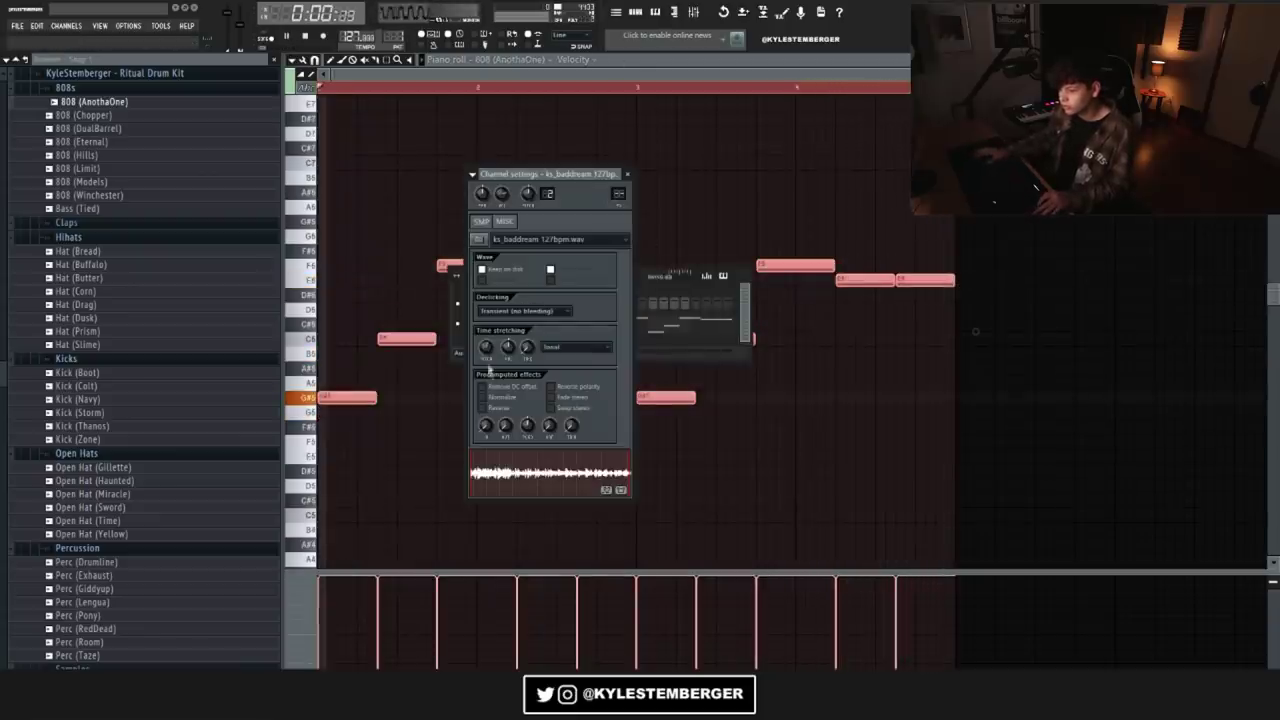
{"action": "left_click", "coordinate": [694, 13]}
{"action": "key", "text": "F9"}
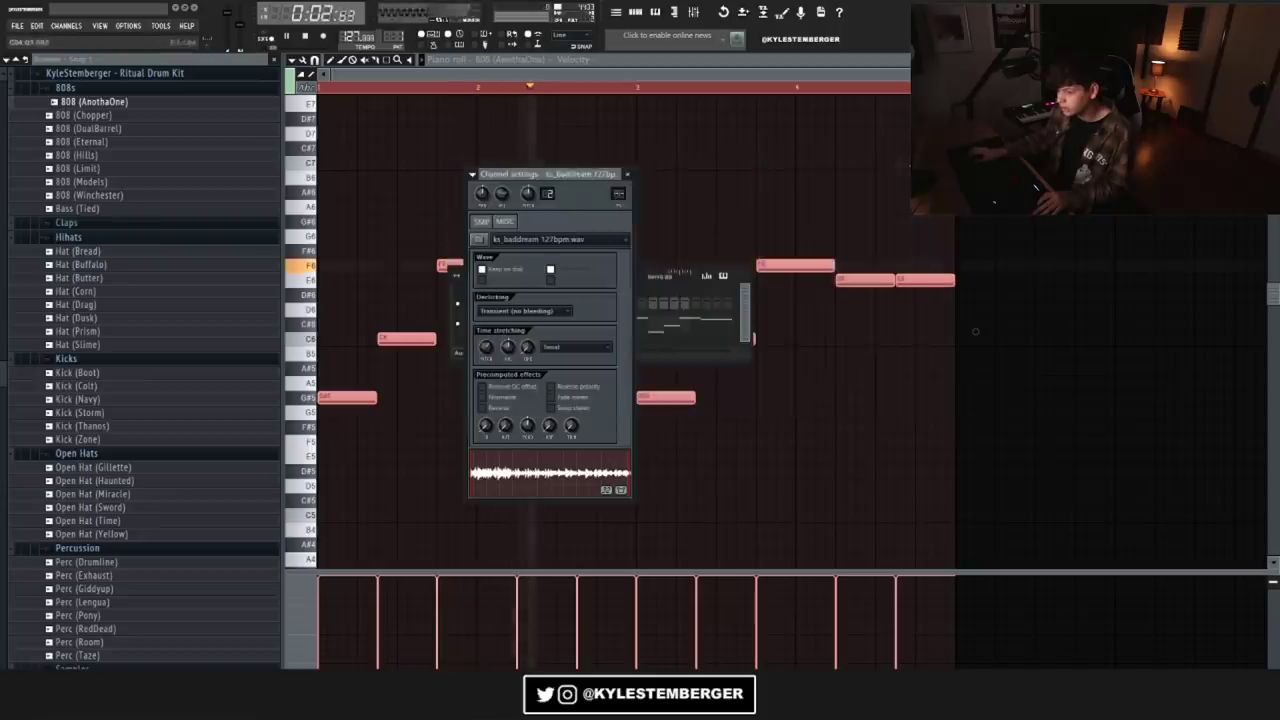
{"action": "left_click", "coordinate": [631, 176]}
{"action": "right_click", "coordinate": [525, 324]}
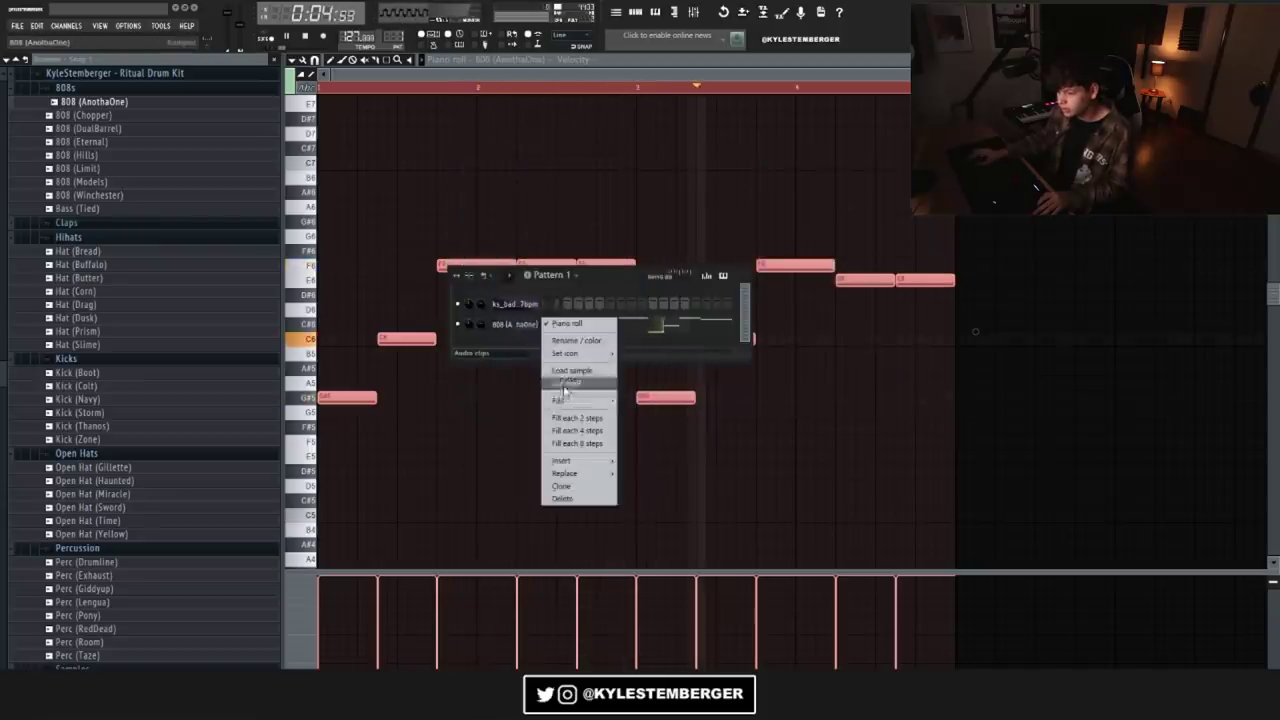
{"action": "left_click", "coordinate": [565, 384]}
Step: Add Clap (Tassle) from the Ritual Drum Kit to the channel rack with a hit on step 9
{"action": "left_click", "coordinate": [85, 399]}
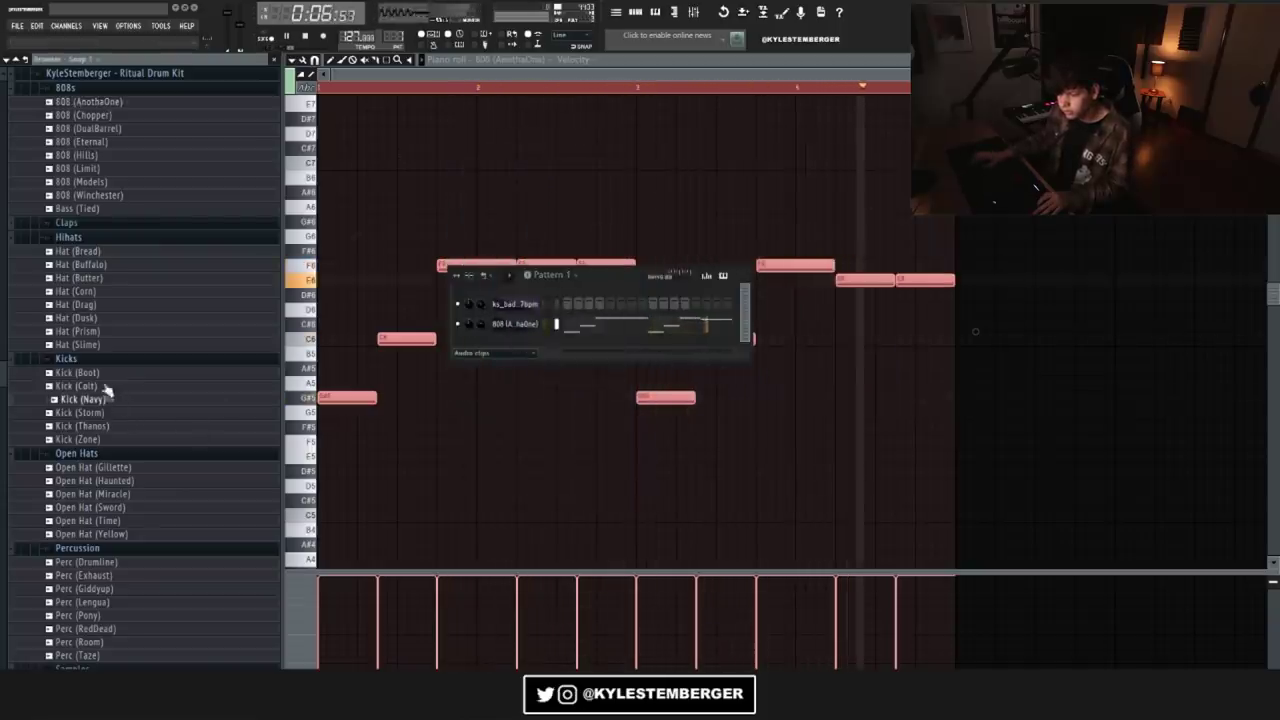
{"action": "left_click", "coordinate": [96, 224]}
{"action": "left_click_drag", "start_coordinate": [85, 316], "coordinate": [640, 345]}
{"action": "key", "text": "space"}
{"action": "left_click", "coordinate": [655, 345]}
{"action": "key", "text": "space"}
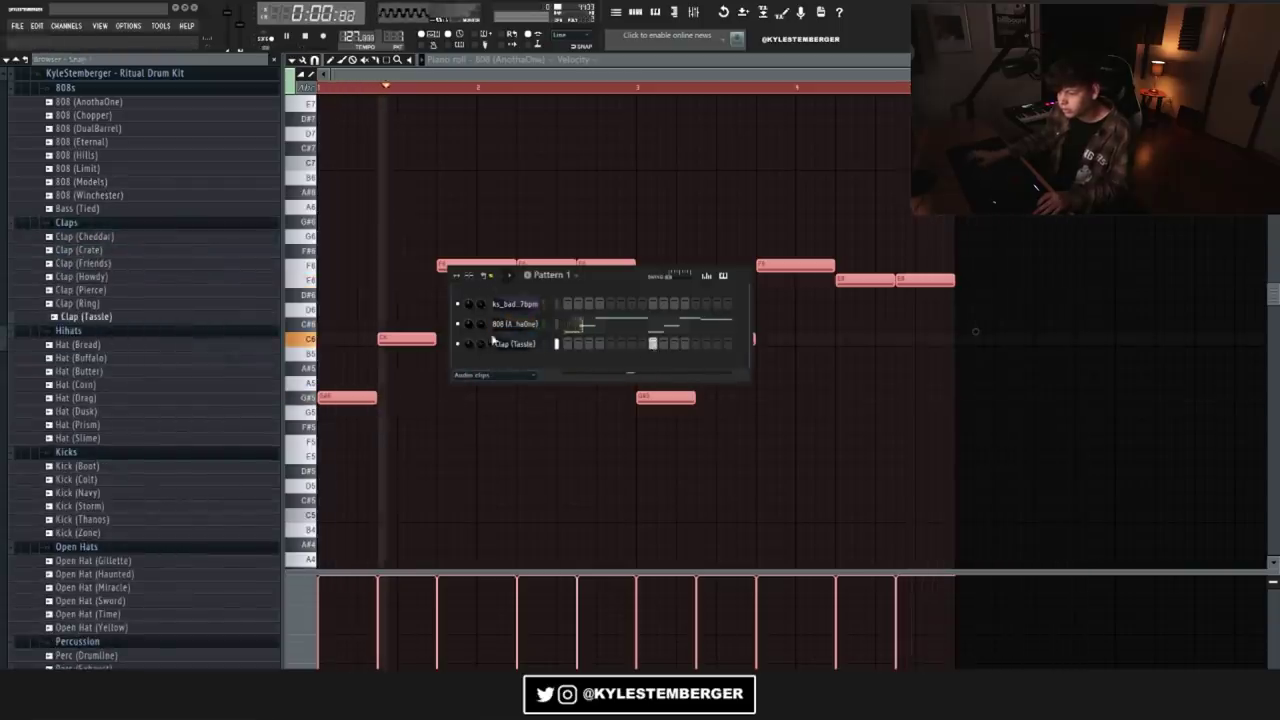
Step: Adjust the precomputed effects of the Clap (Tassle) sample in its channel settings
{"action": "left_click", "coordinate": [515, 344]}
{"action": "left_click", "coordinate": [508, 428]}
{"action": "left_click", "coordinate": [628, 174]}
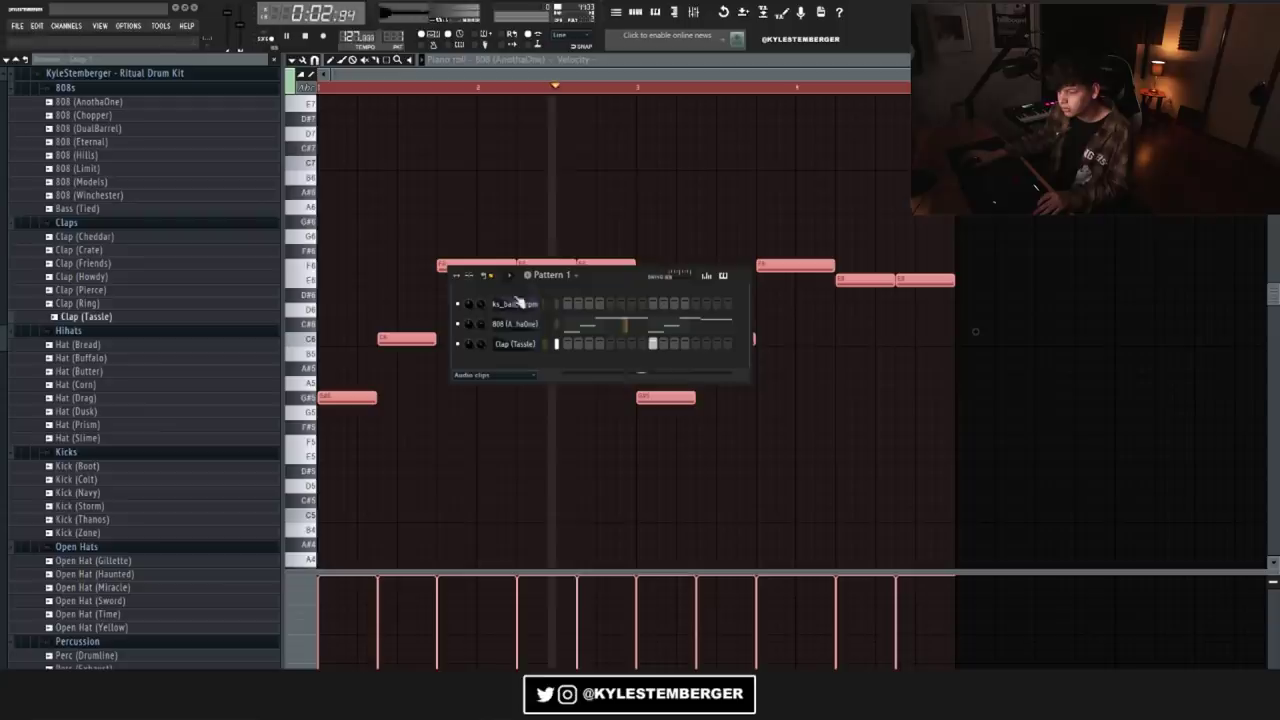
Step: Add Hat (Dusk) from the Ritual Drum Kit to the channel rack and fill every 2 steps with it
{"action": "left_click_drag", "start_coordinate": [84, 411], "coordinate": [514, 366]}
{"action": "right_click", "coordinate": [514, 364]}
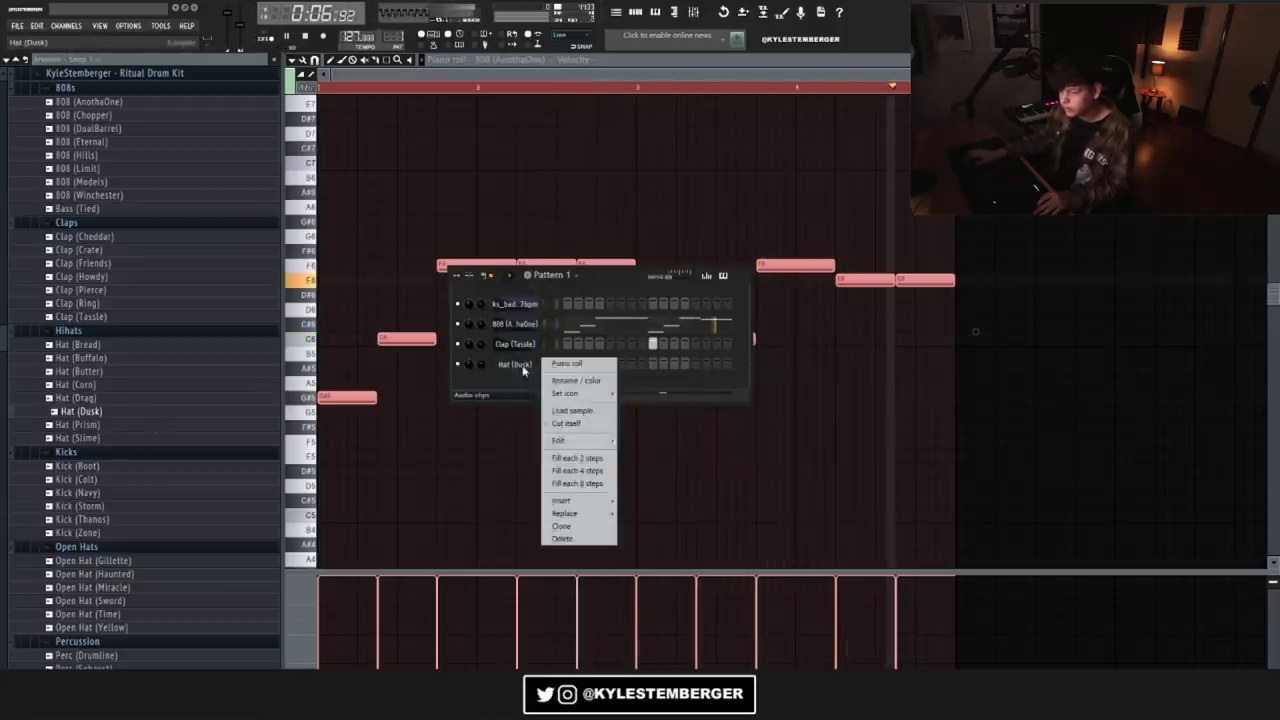
{"action": "left_click", "coordinate": [545, 460]}
{"action": "key", "text": "space"}
{"action": "key", "text": "space"}
Step: Duplicate the four-bar 808 line into bars 5 to 8 and lower all its notes by one octave
{"action": "left_click", "coordinate": [391, 86], "text": "ctrl"}
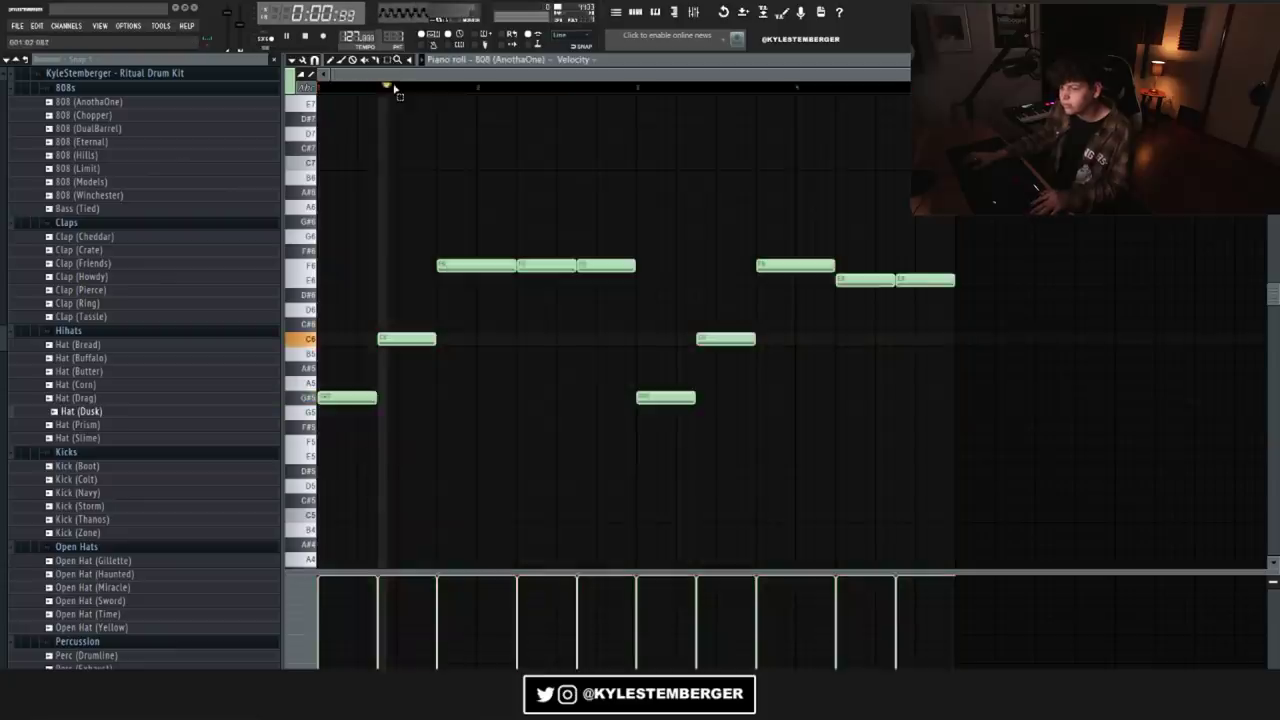
{"action": "key", "text": "ctrl+b"}
{"action": "key", "text": "ctrl+a"}
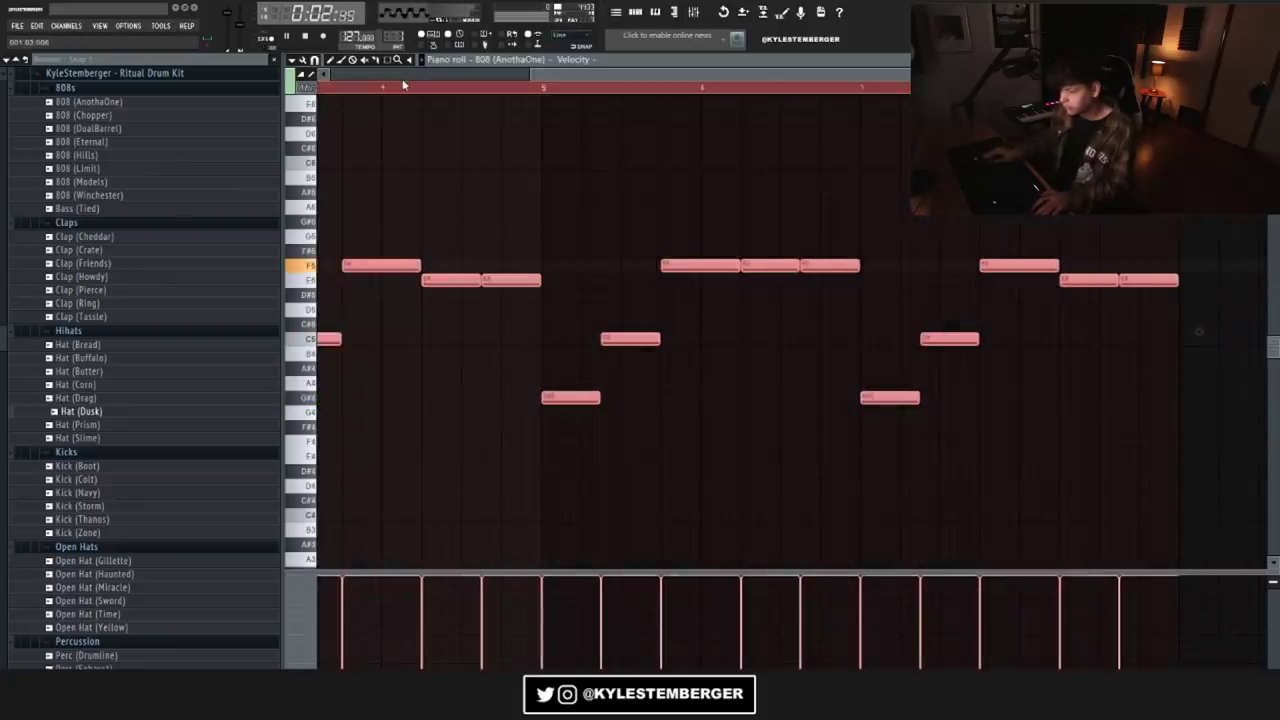
{"action": "left_click", "coordinate": [511, 110]}
{"action": "key", "text": "F6"}
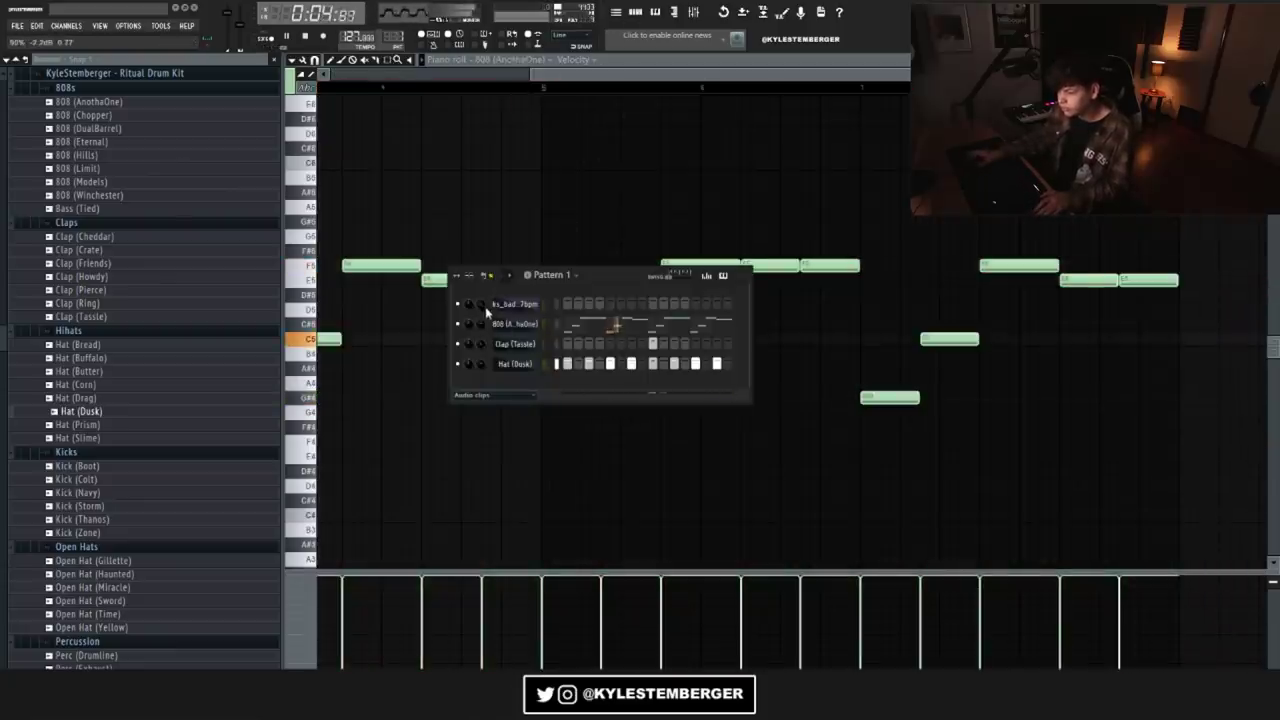
Step: Open the Hat (Dusk) notes in the piano roll and turn the hat on beat 2 of bar 1 into a fast four-hit roll
{"action": "right_click", "coordinate": [537, 360]}
{"action": "left_click", "coordinate": [557, 367]}
{"action": "left_click_drag", "start_coordinate": [549, 76], "coordinate": [312, 76]}
{"action": "left_click", "coordinate": [312, 73]}
{"action": "left_click", "coordinate": [352, 113]}
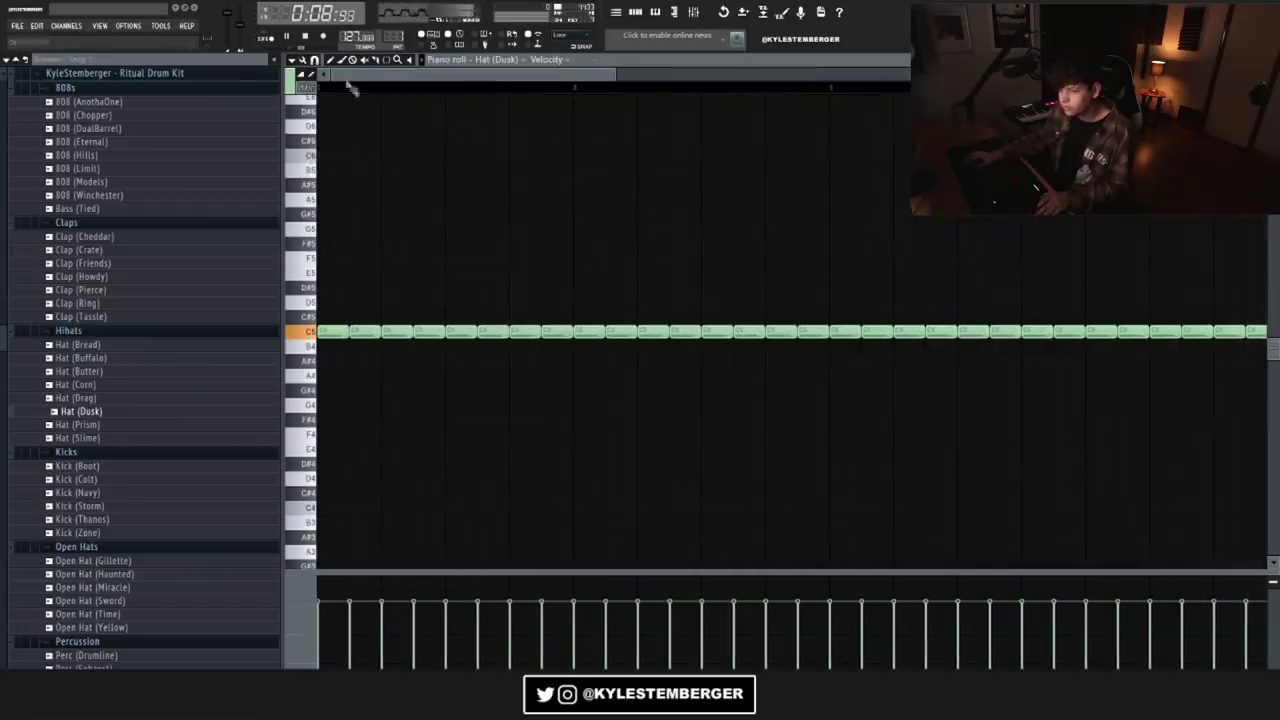
{"action": "key", "text": "space"}
{"action": "key", "text": "space"}
{"action": "key", "text": "space"}
{"action": "key", "text": "space"}
{"action": "left_click_drag", "start_coordinate": [411, 331], "coordinate": [387, 331]}
{"action": "left_click_drag", "start_coordinate": [389, 331], "coordinate": [400, 331]}
Step: Shorten the hat notes on beats 2 and 4 of bar 2 for further rolls
{"action": "left_click_drag", "start_coordinate": [668, 331], "coordinate": [653, 331]}
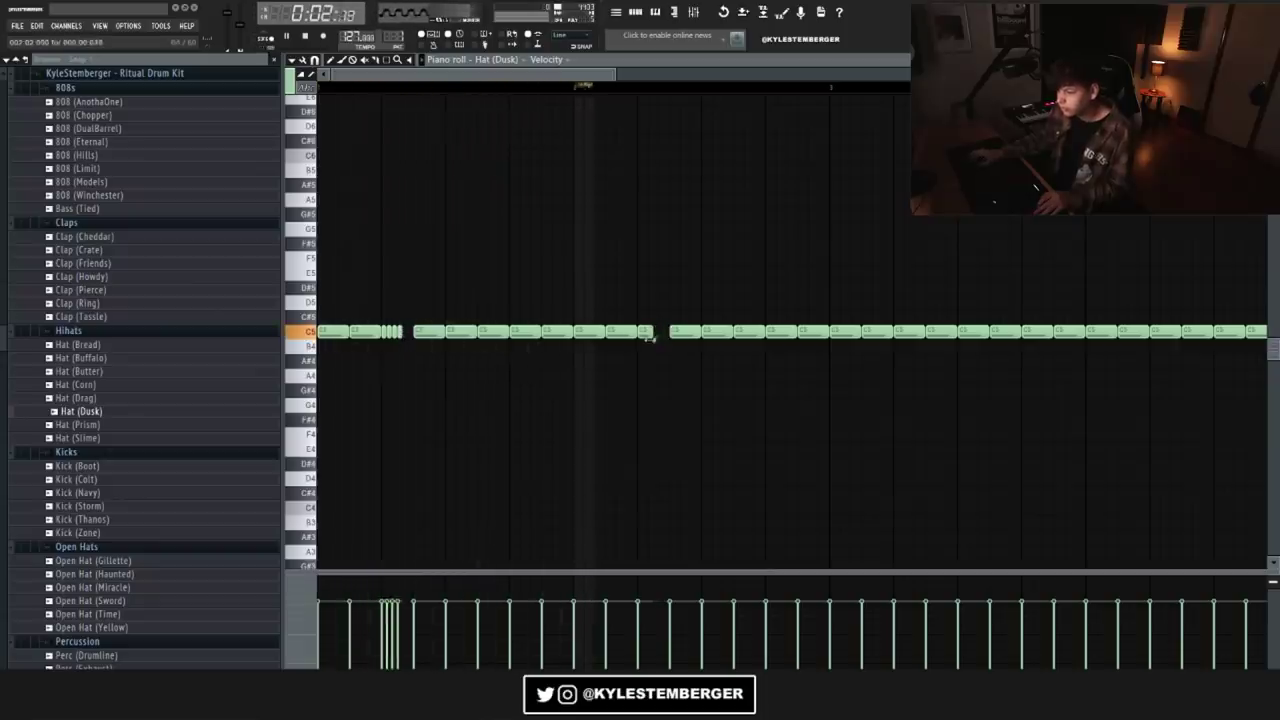
{"action": "key", "text": "space"}
{"action": "key", "text": "space"}
{"action": "left_click_drag", "start_coordinate": [796, 331], "coordinate": [776, 331]}
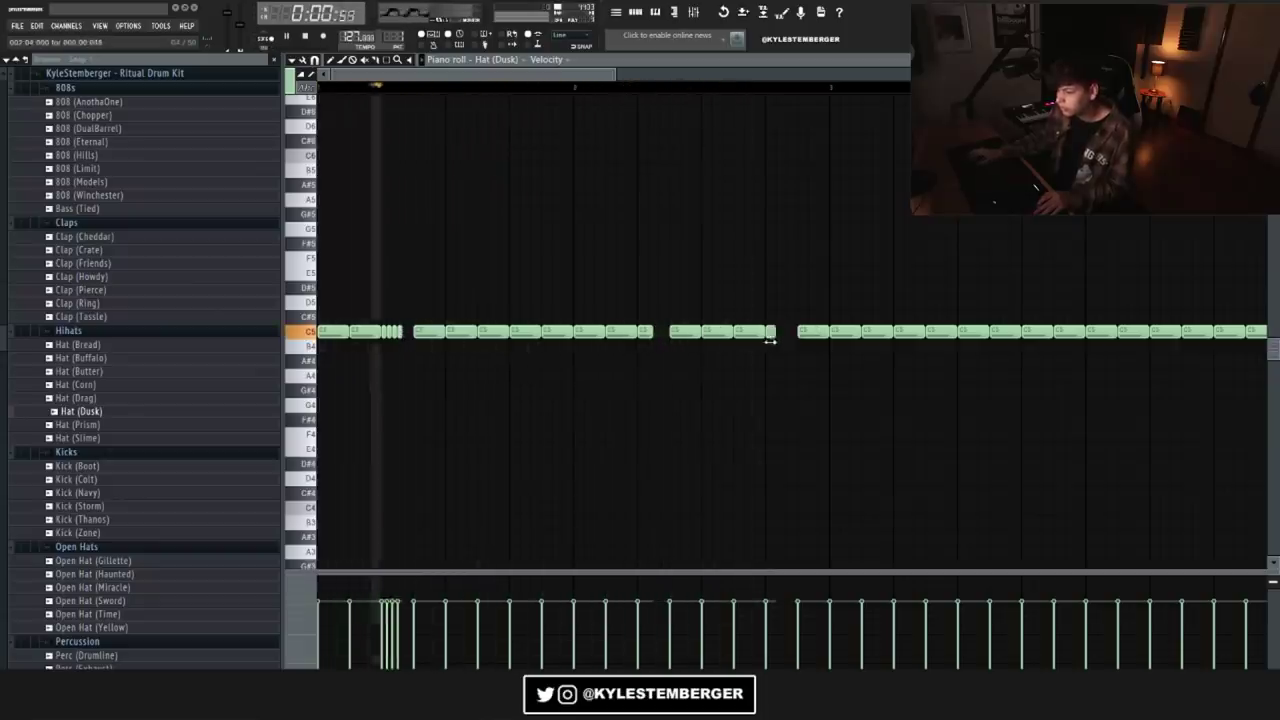
Step: Delete the hats after bar 2 and repeat the two-bar hat pattern through bar 6
{"action": "scroll", "coordinate": [492, 340], "scroll_direction": "down", "scroll_amount": 3}
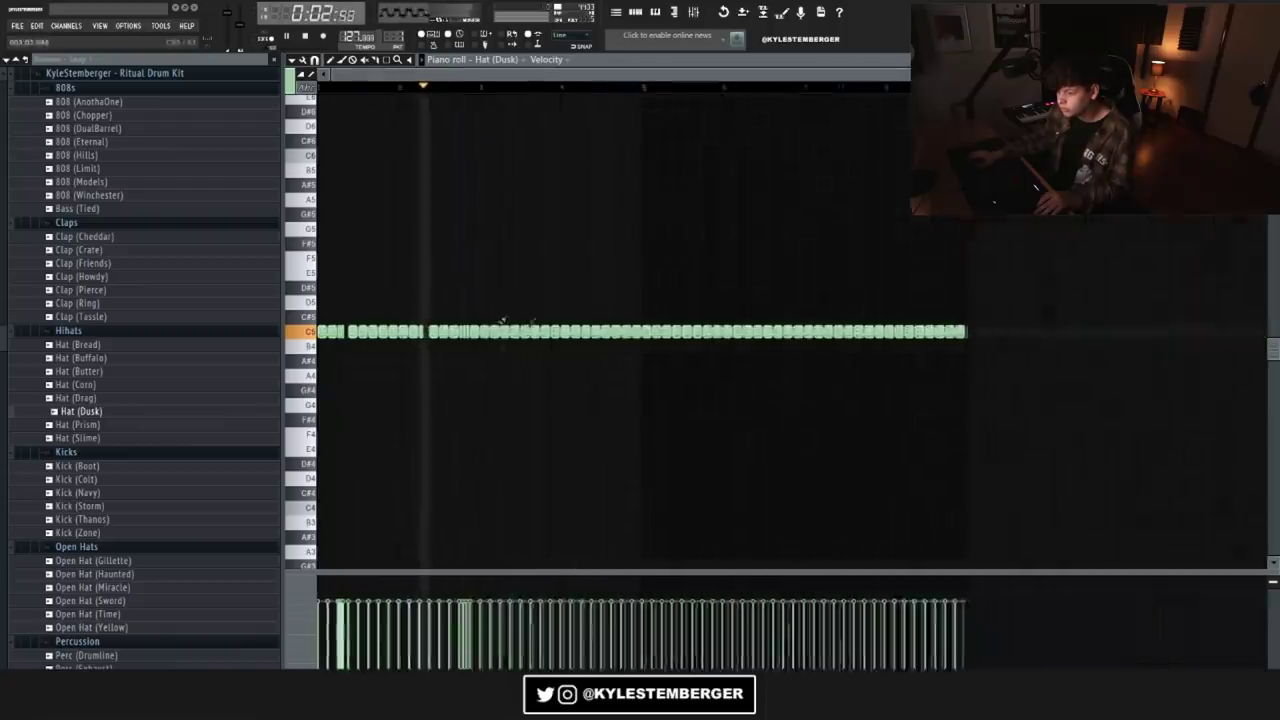
{"action": "left_click_drag", "start_coordinate": [491, 341], "coordinate": [968, 333]}
{"action": "key", "text": "ctrl+b"}
{"action": "key", "text": "ctrl+b"}
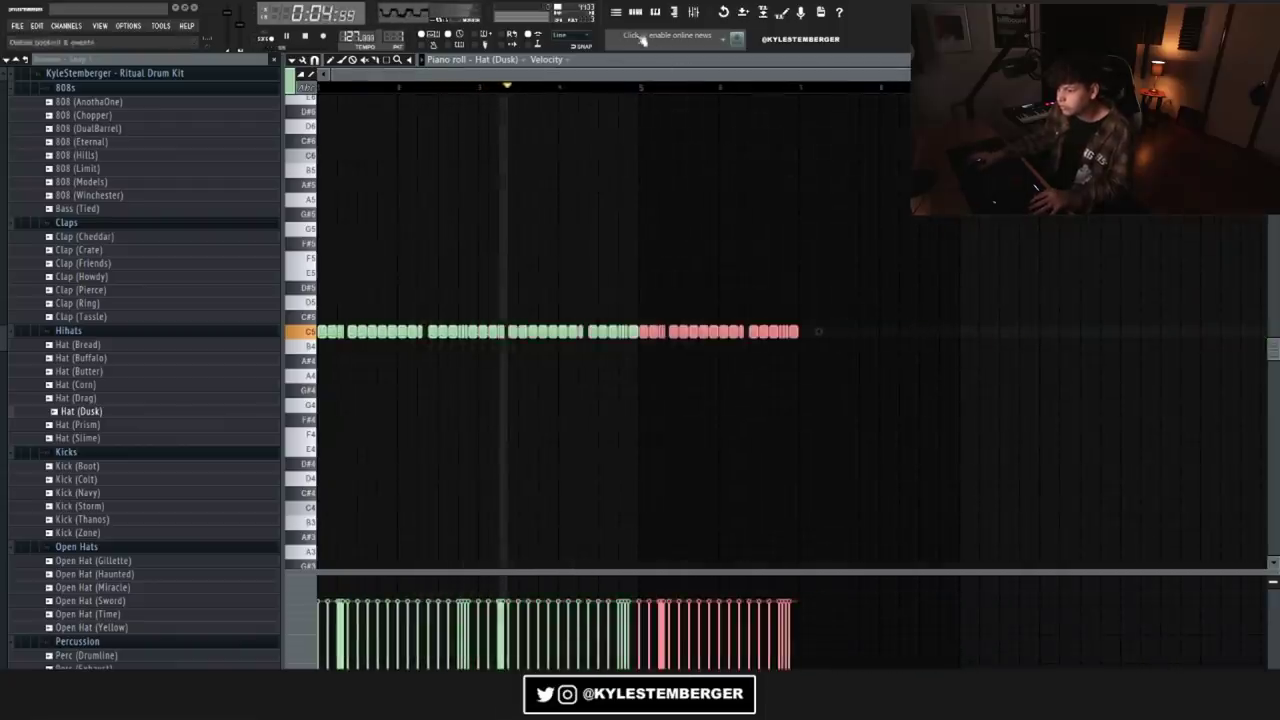
Step: Extend the two-bar hat pattern through bar 8 and add Kick (Colt) as a new channel in the channel rack
{"action": "key", "text": "ctrl+b"}
{"action": "left_click", "coordinate": [638, 16]}
{"action": "left_click", "coordinate": [97, 520]}
{"action": "left_click_drag", "start_coordinate": [80, 479], "coordinate": [536, 382]}
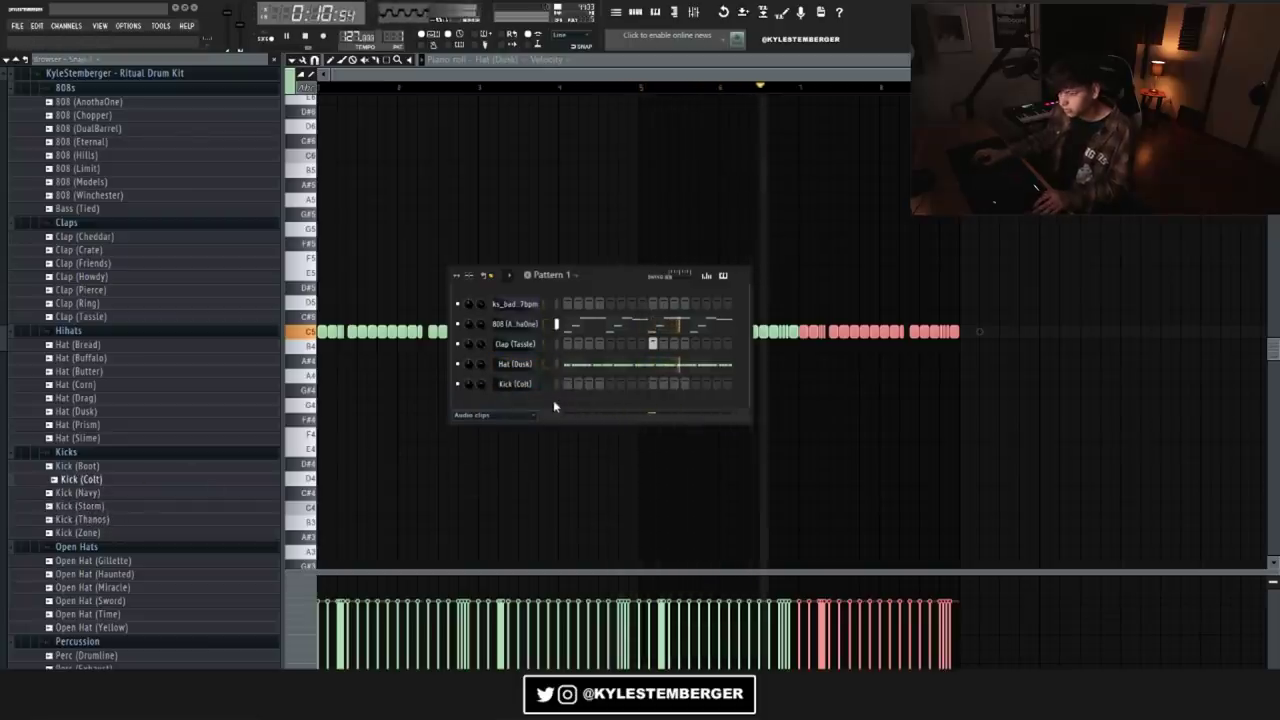
Step: Paste the 808 notes into the Kick (Colt) piano roll and put the notes of the first two bars on C5, keeping their timing
{"action": "left_click", "coordinate": [557, 385]}
{"action": "key", "text": "ctrl+v"}
{"action": "left_click", "coordinate": [598, 383]}
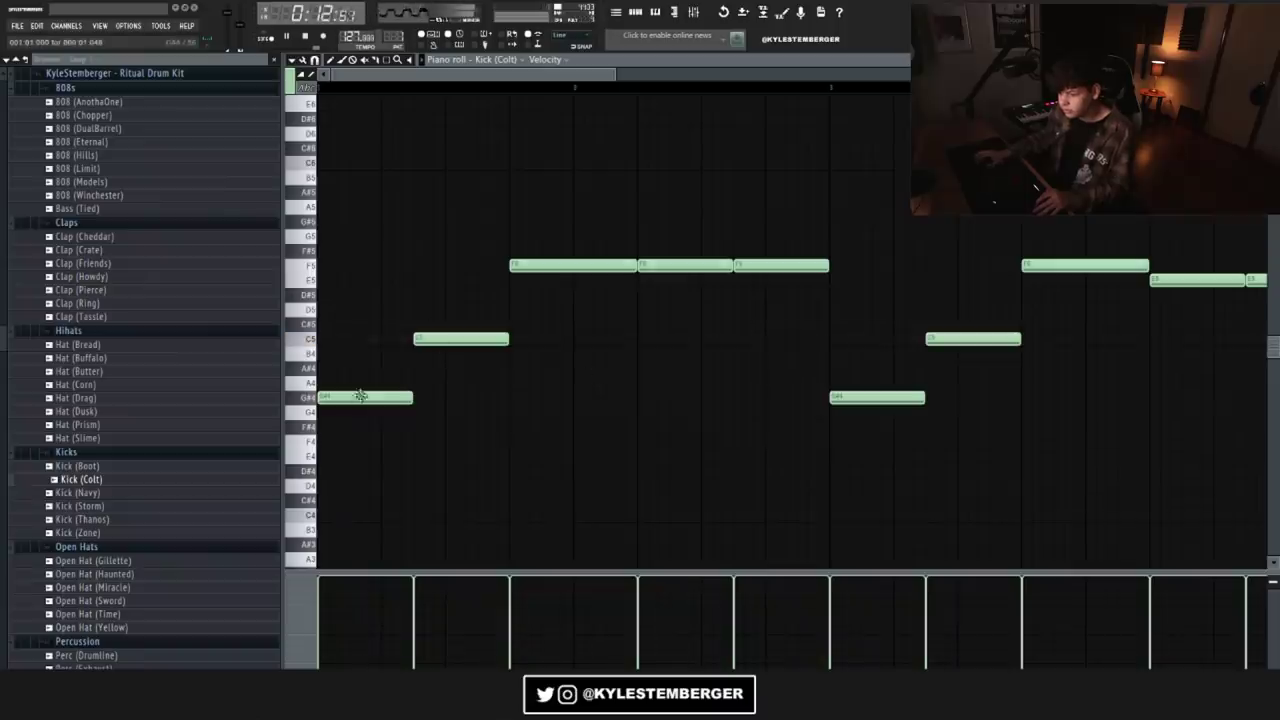
{"action": "left_click_drag", "start_coordinate": [547, 282], "coordinate": [583, 343]}
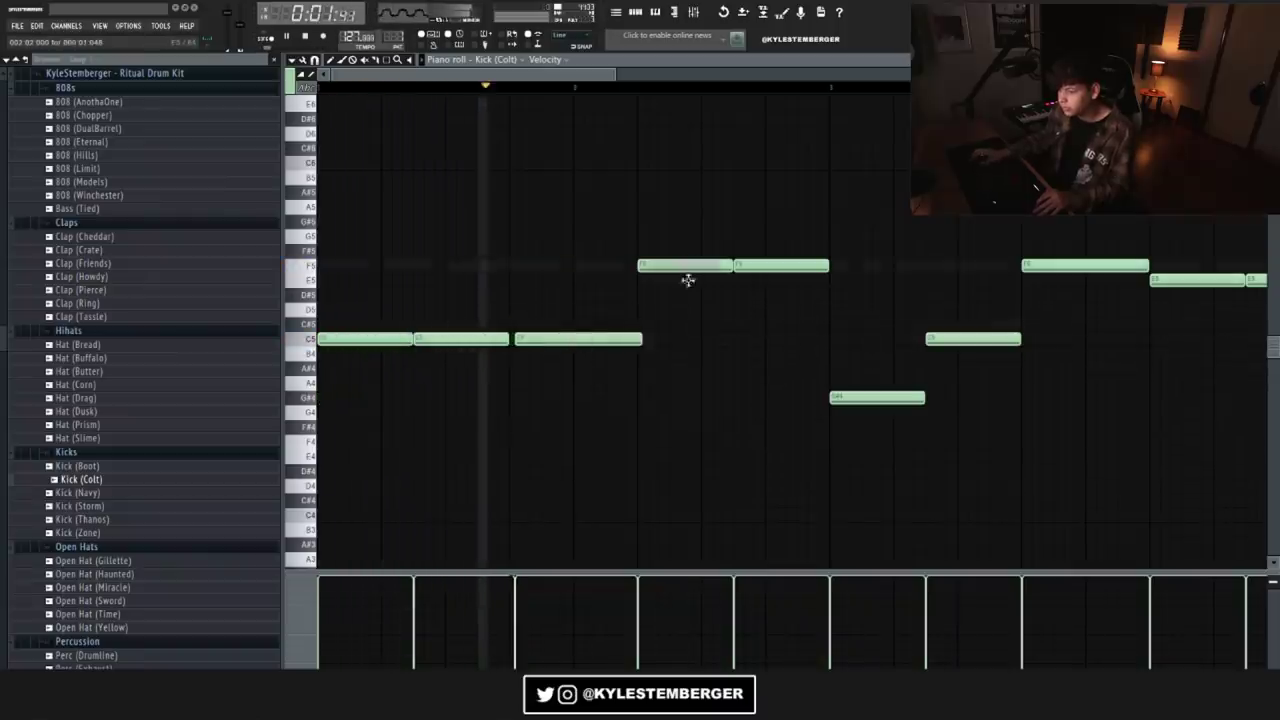
{"action": "left_click_drag", "start_coordinate": [686, 277], "coordinate": [690, 342]}
{"action": "left_click_drag", "start_coordinate": [760, 266], "coordinate": [757, 342]}
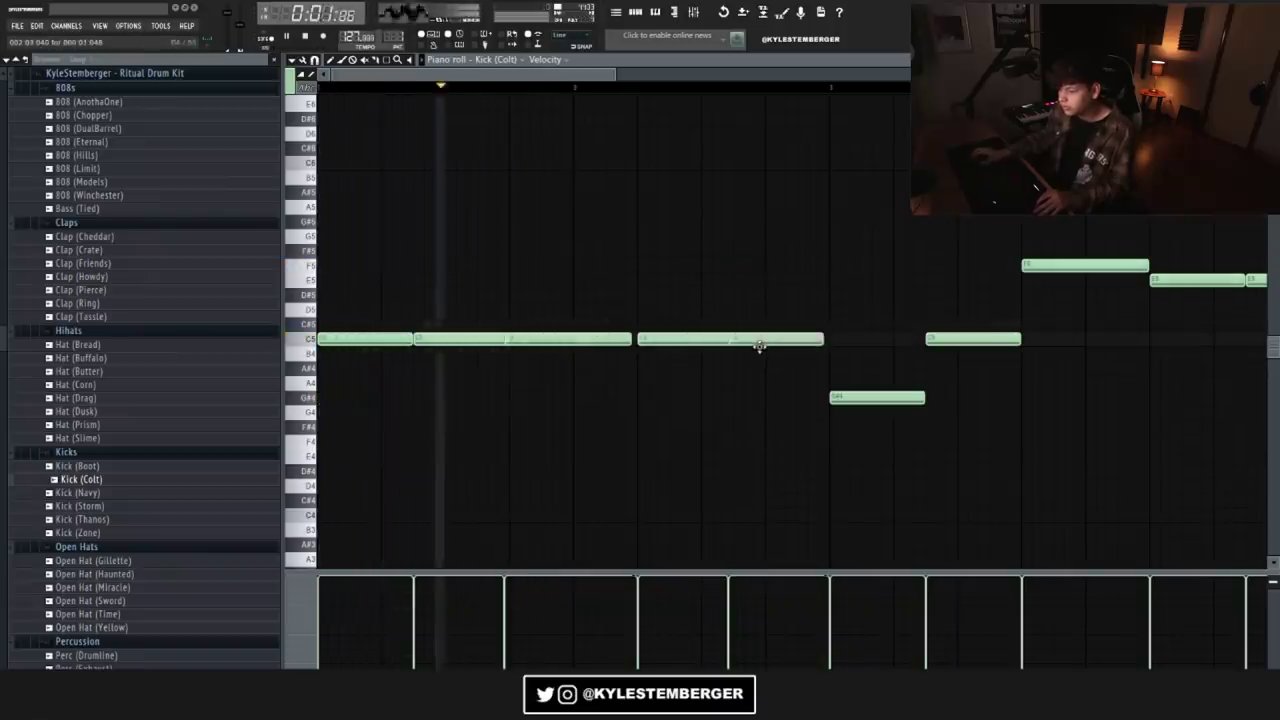
{"action": "left_click_drag", "start_coordinate": [598, 343], "coordinate": [604, 343]}
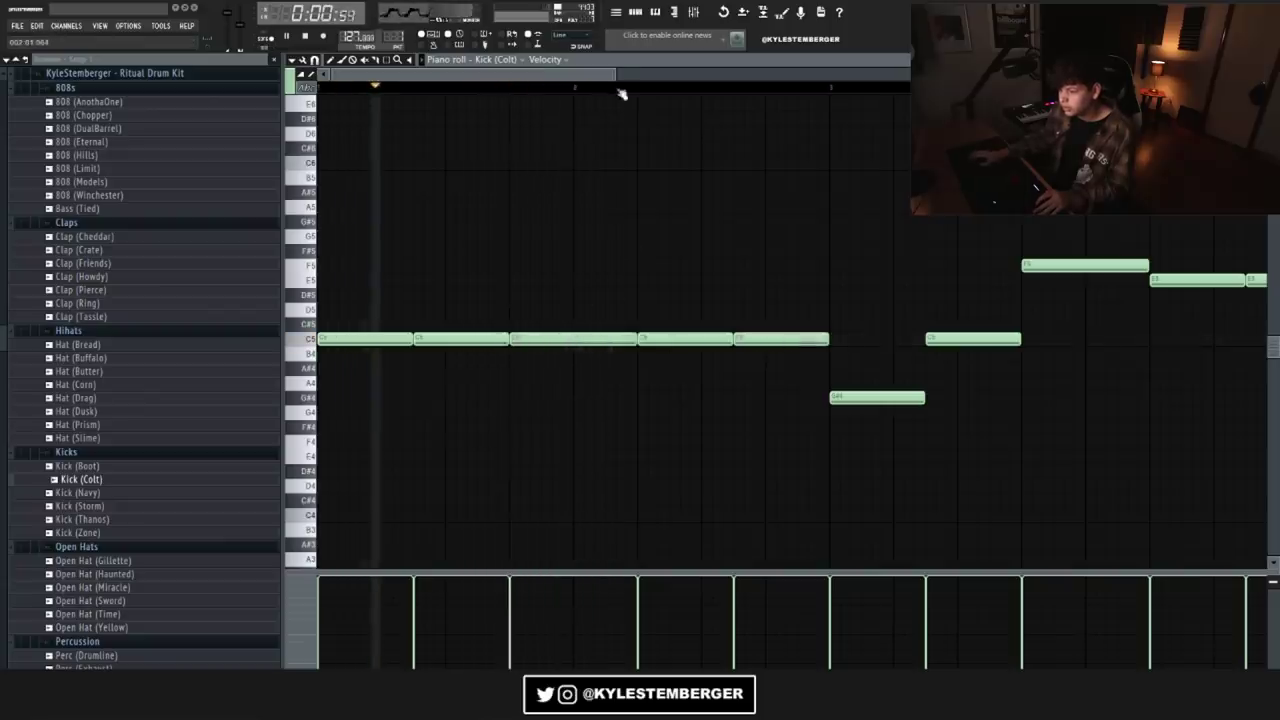
Step: Delete all the kick notes after bar 2
{"action": "left_click_drag", "start_coordinate": [617, 73], "coordinate": [1154, 73]}
{"action": "right_click", "coordinate": [518, 396]}
{"action": "right_click", "coordinate": [544, 339]}
{"action": "right_click", "coordinate": [583, 266]}
{"action": "right_click", "coordinate": [621, 280]}
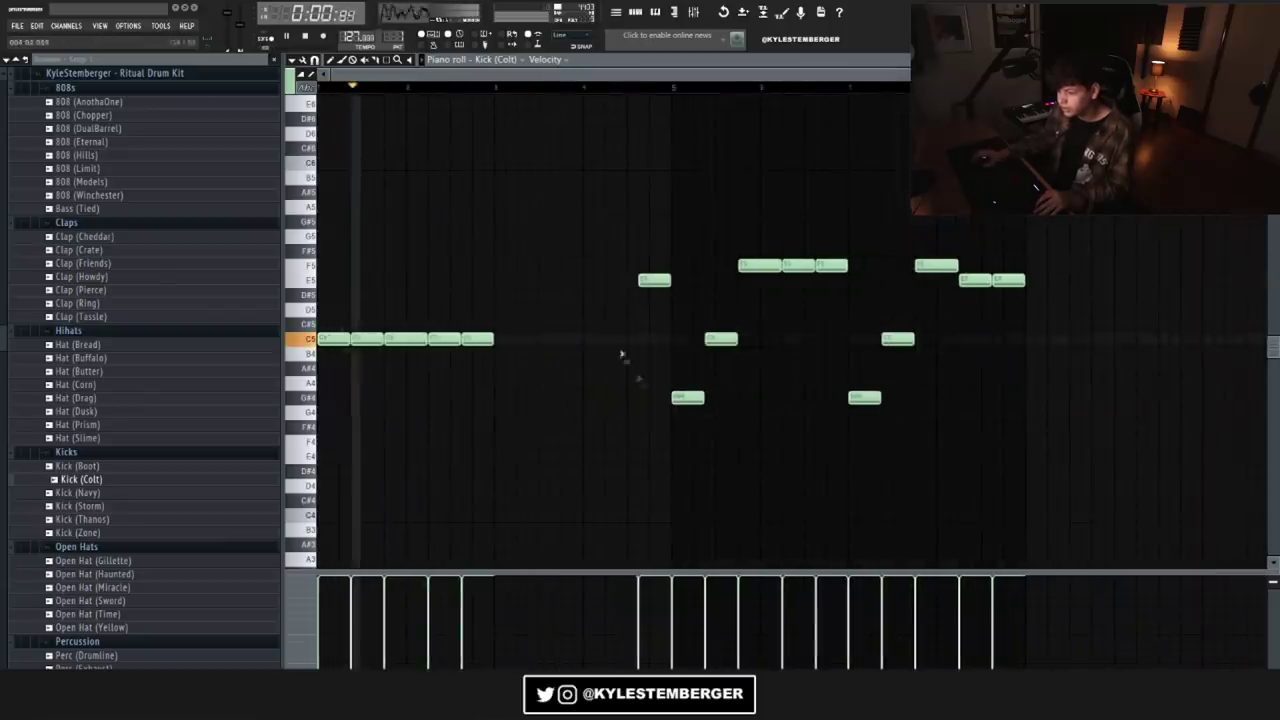
{"action": "right_click", "coordinate": [654, 280]}
{"action": "right_click", "coordinate": [688, 397]}
{"action": "right_click", "coordinate": [760, 266]}
{"action": "right_click", "coordinate": [798, 266]}
{"action": "right_click", "coordinate": [831, 266]}
{"action": "right_click", "coordinate": [864, 397]}
{"action": "right_click", "coordinate": [898, 339]}
{"action": "right_click", "coordinate": [936, 266]}
{"action": "right_click", "coordinate": [975, 281]}
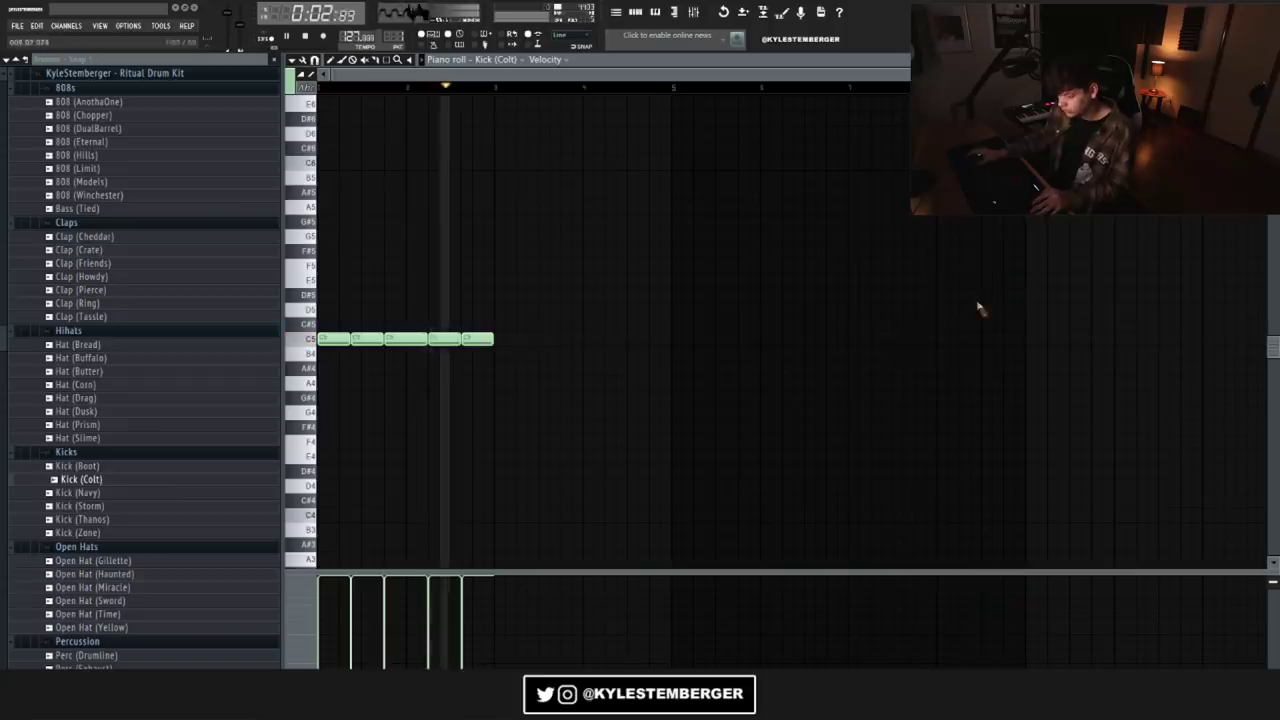
Step: Repeat the two-bar kick pattern three times to fill through bar 8
{"action": "key", "text": "ctrl+b"}
{"action": "key", "text": "ctrl+b"}
{"action": "key", "text": "ctrl+b"}
Step: Add Snare (Faithful) from the Ritual Drum Kit as a new channel and open its piano roll
{"action": "key", "text": "F6"}
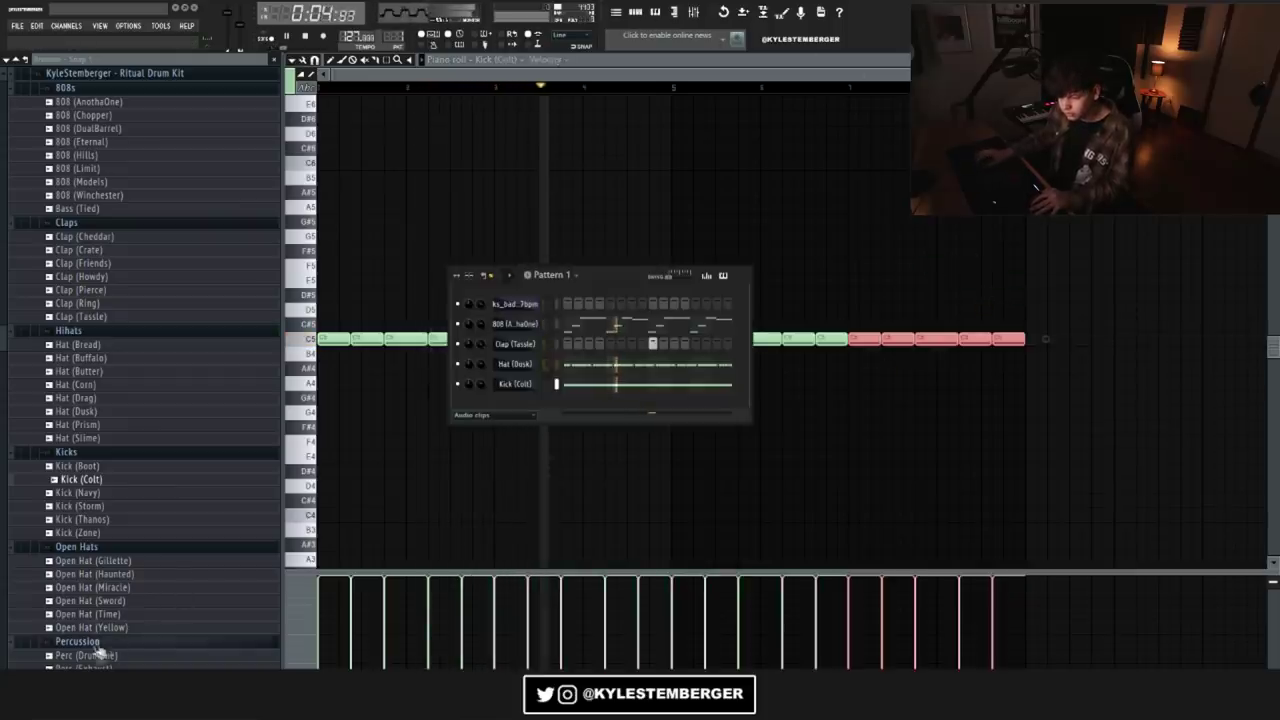
{"action": "scroll", "coordinate": [100, 648], "scroll_direction": "down", "scroll_amount": 2}
{"action": "scroll", "coordinate": [100, 648], "scroll_direction": "down", "scroll_amount": 5}
{"action": "left_click_drag", "start_coordinate": [88, 431], "coordinate": [528, 404]}
{"action": "right_click", "coordinate": [538, 401]}
{"action": "left_click", "coordinate": [562, 404]}
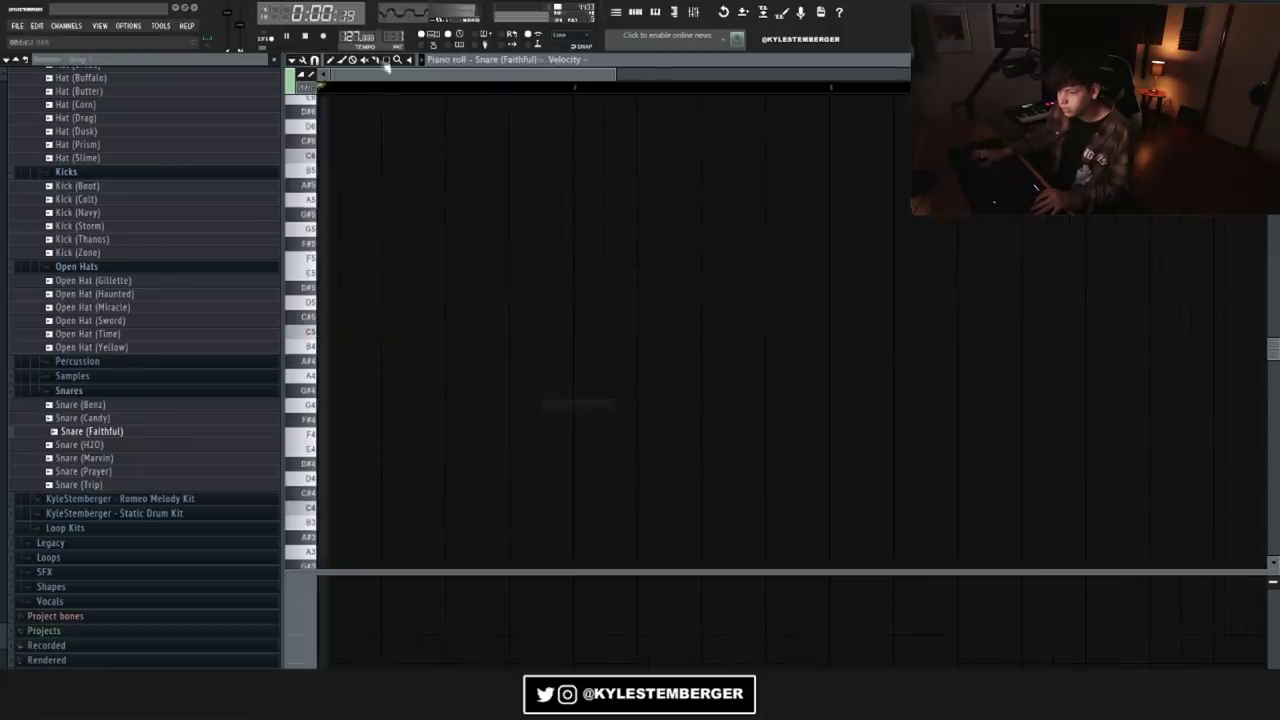
Step: Place two snare hits on B4, half a beat before and half a beat after the start of bar 2
{"action": "left_click", "coordinate": [314, 60]}
{"action": "left_click", "coordinate": [325, 89]}
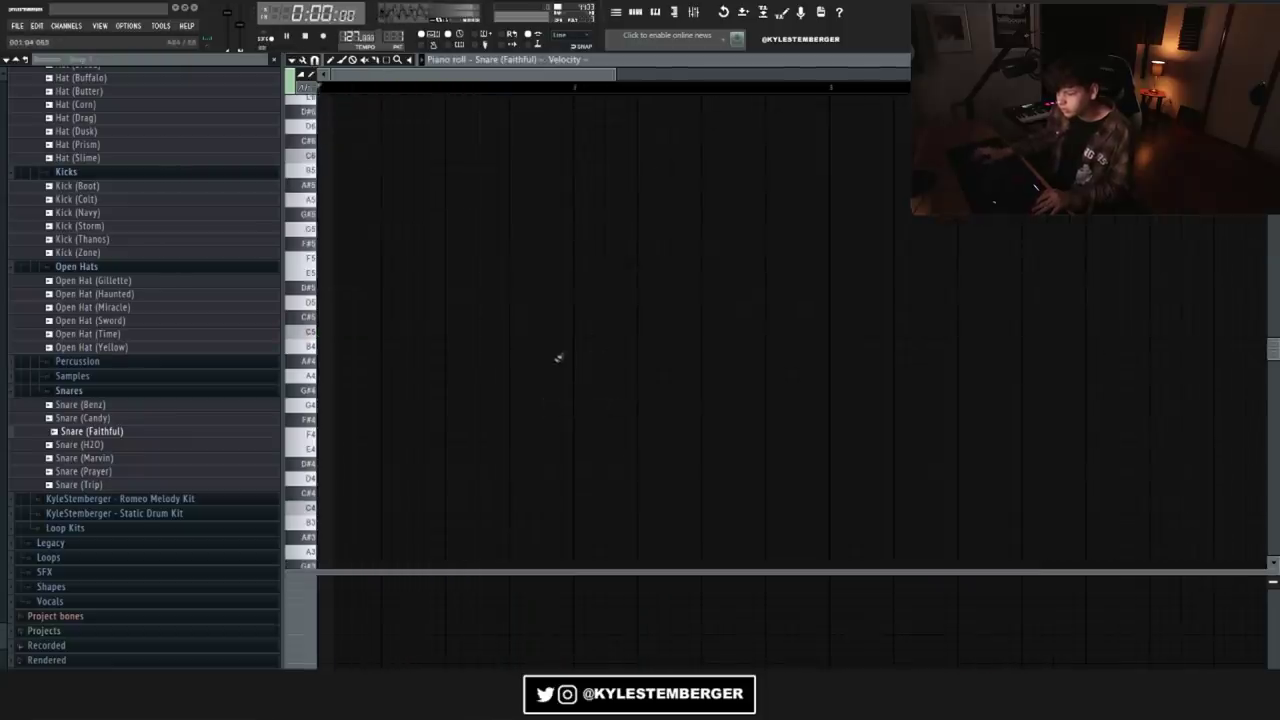
{"action": "left_click", "coordinate": [549, 352]}
{"action": "left_click_drag", "start_coordinate": [666, 346], "coordinate": [589, 346]}
{"action": "left_click", "coordinate": [609, 346]}
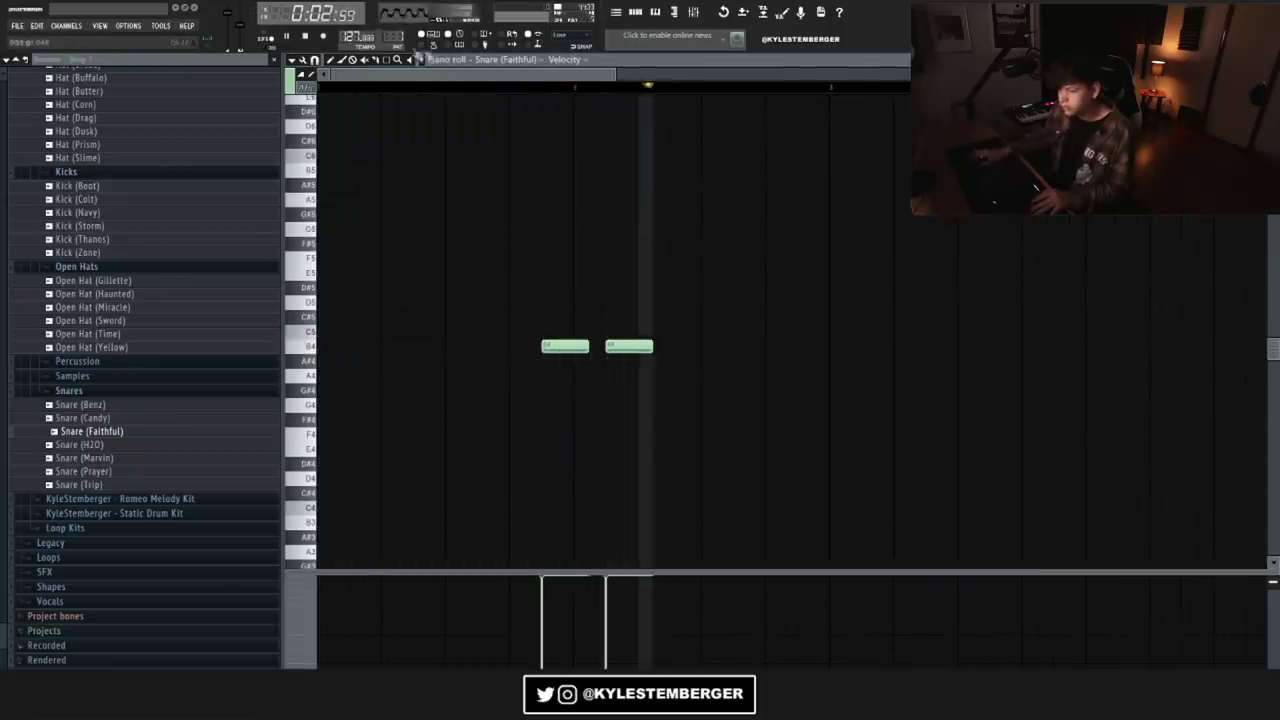
Step: Repeat the two-bar snare pattern three times through bar 8 and clear the selection
{"action": "left_click_drag", "start_coordinate": [828, 89], "coordinate": [322, 88]}
{"action": "key", "text": "ctrl+b"}
{"action": "key", "text": "ctrl+b"}
{"action": "key", "text": "ctrl+b"}
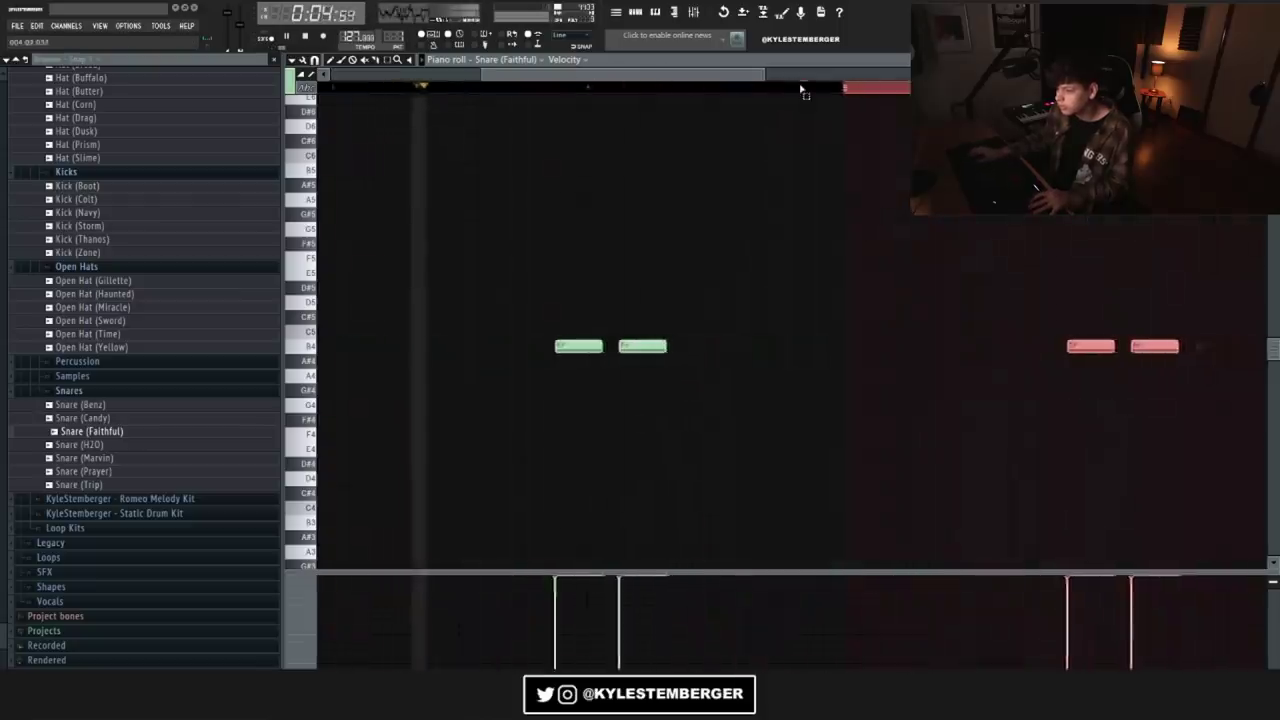
{"action": "key", "text": "ctrl+d"}
Step: Add Open Hat (Sword) as a new channel in the channel rack and open its piano roll
{"action": "left_click", "coordinate": [655, 13]}
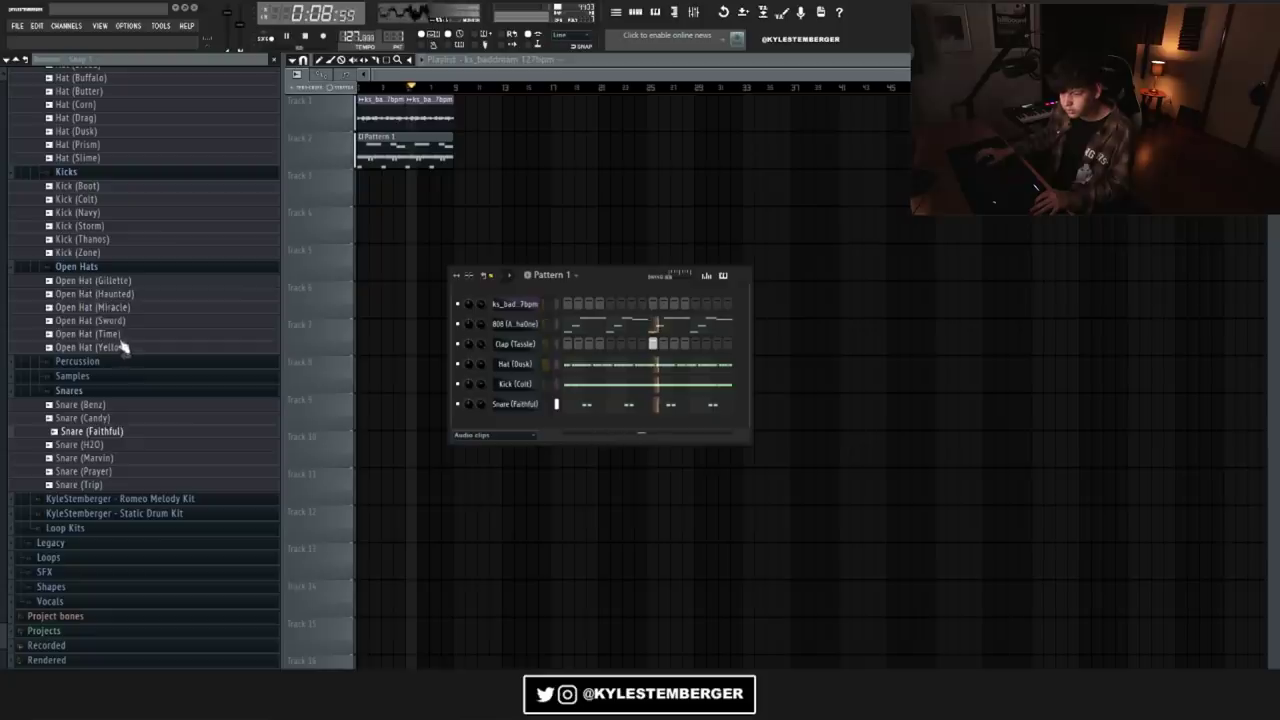
{"action": "left_click_drag", "start_coordinate": [515, 428], "coordinate": [514, 425]}
{"action": "right_click", "coordinate": [514, 425]}
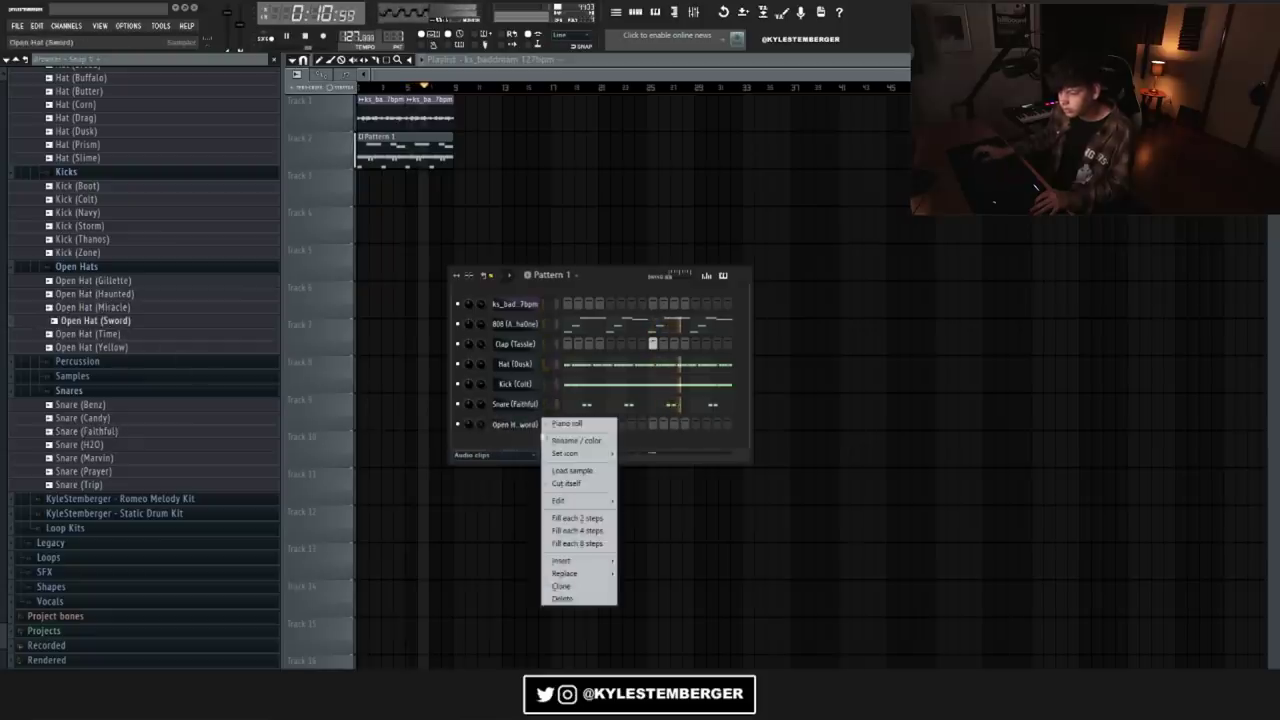
{"action": "left_click", "coordinate": [552, 423]}
{"action": "left_click_drag", "start_coordinate": [641, 77], "coordinate": [328, 76]}
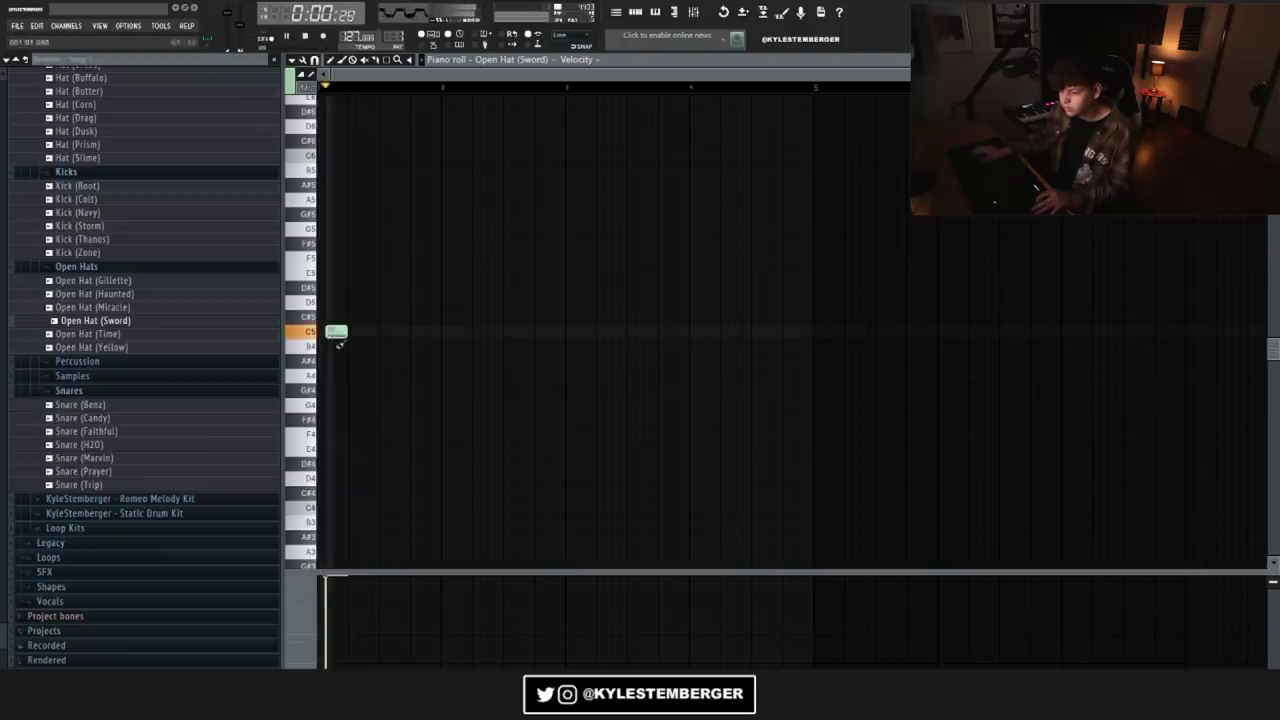
Step: Place open hat hits on C5 at the start of bars 1, 3, 5 and 7
{"action": "left_click", "coordinate": [575, 319]}
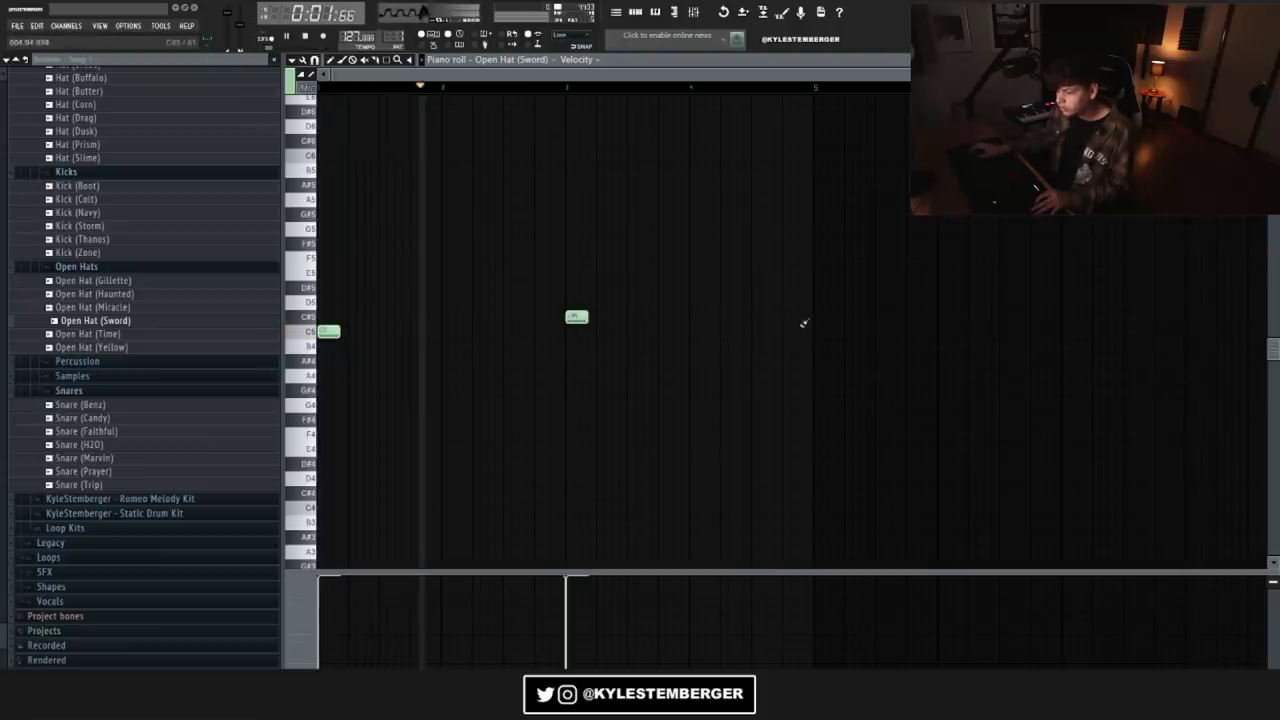
{"action": "left_click_drag", "start_coordinate": [578, 327], "coordinate": [578, 333]}
{"action": "left_click", "coordinate": [823, 331]}
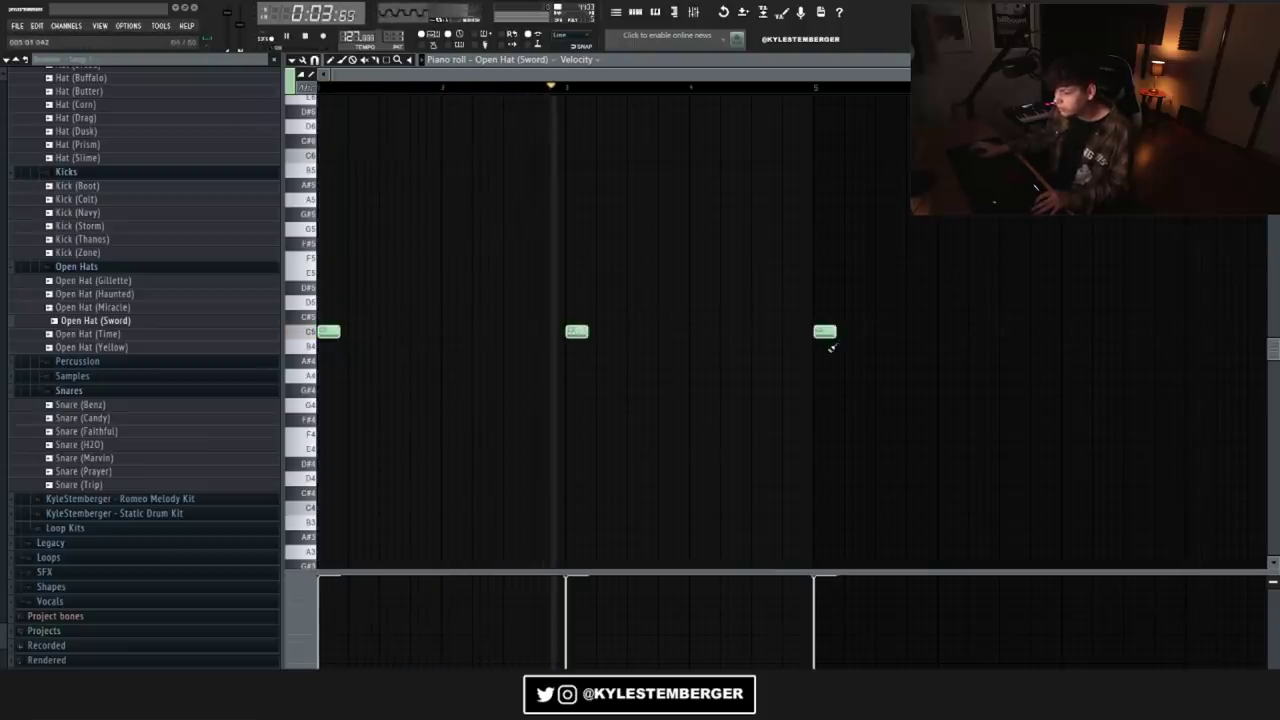
{"action": "left_click", "coordinate": [1073, 331]}
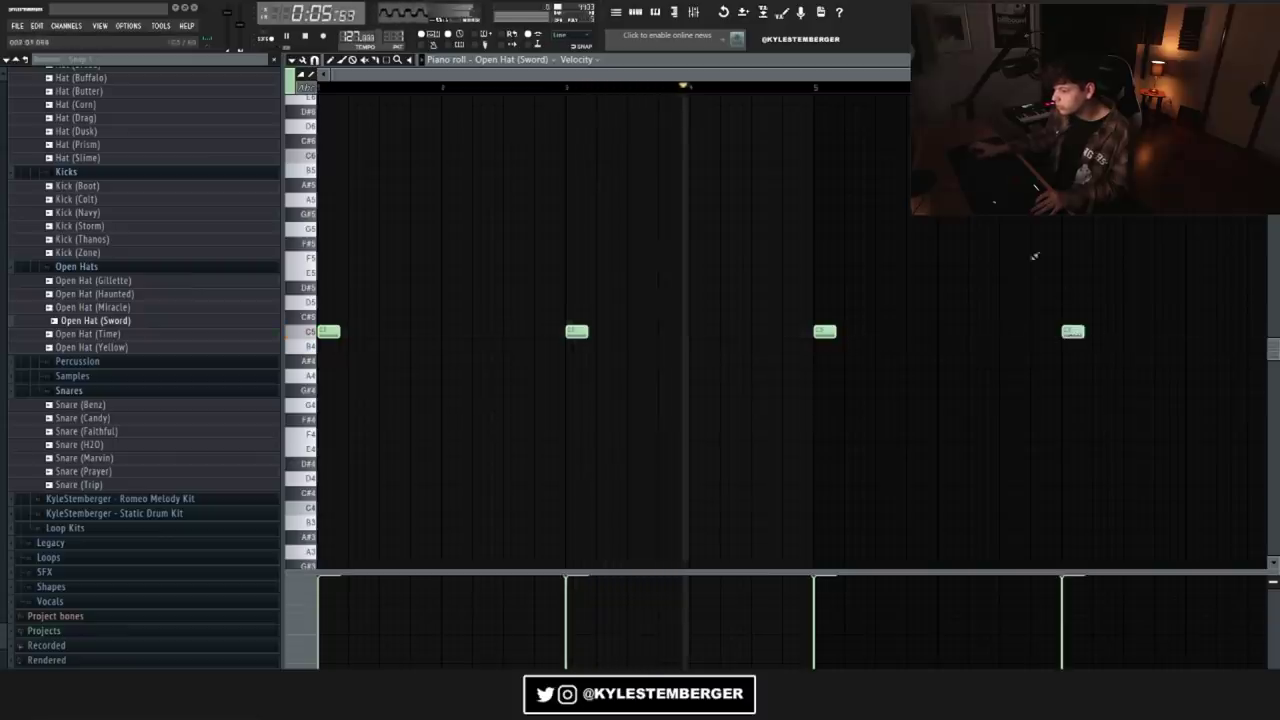
{"action": "scroll", "coordinate": [900, 306], "scroll_direction": "down", "scroll_amount": 3}
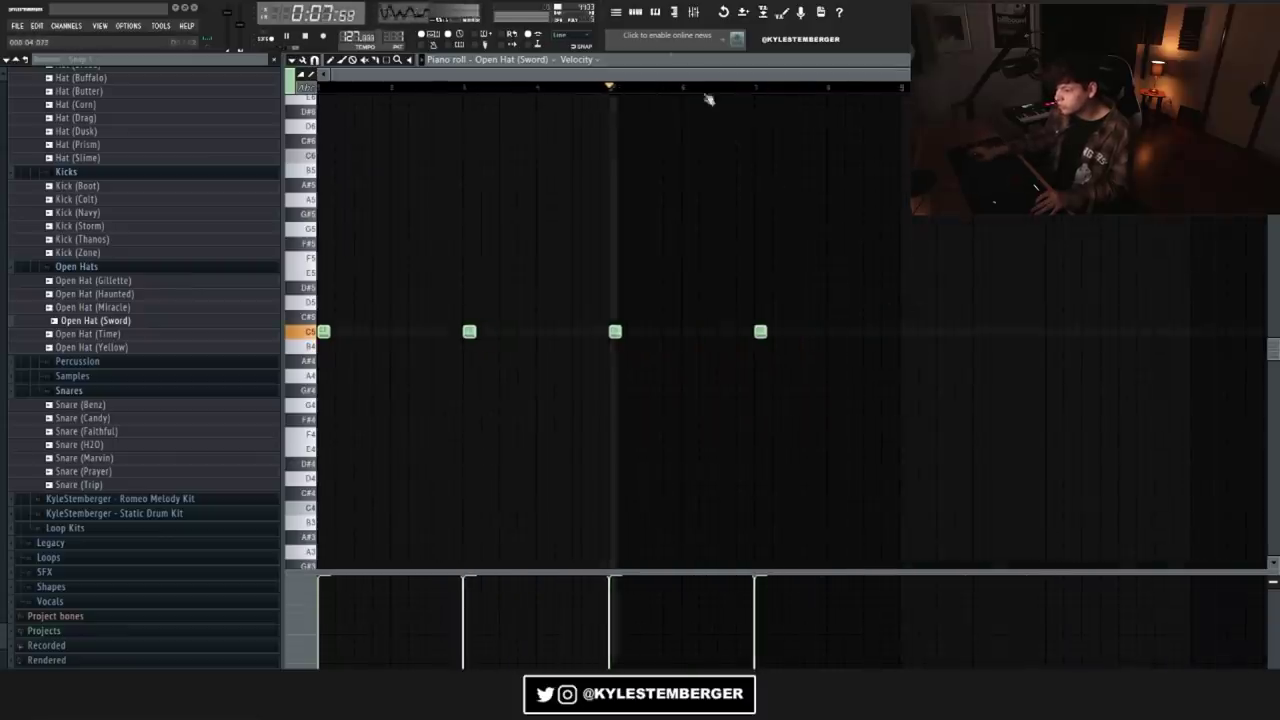
Step: Remove the Pattern 1 clip from the playlist and split the pattern by channel
{"action": "left_click", "coordinate": [633, 13]}
{"action": "key", "text": "F6"}
{"action": "key", "text": "F6"}
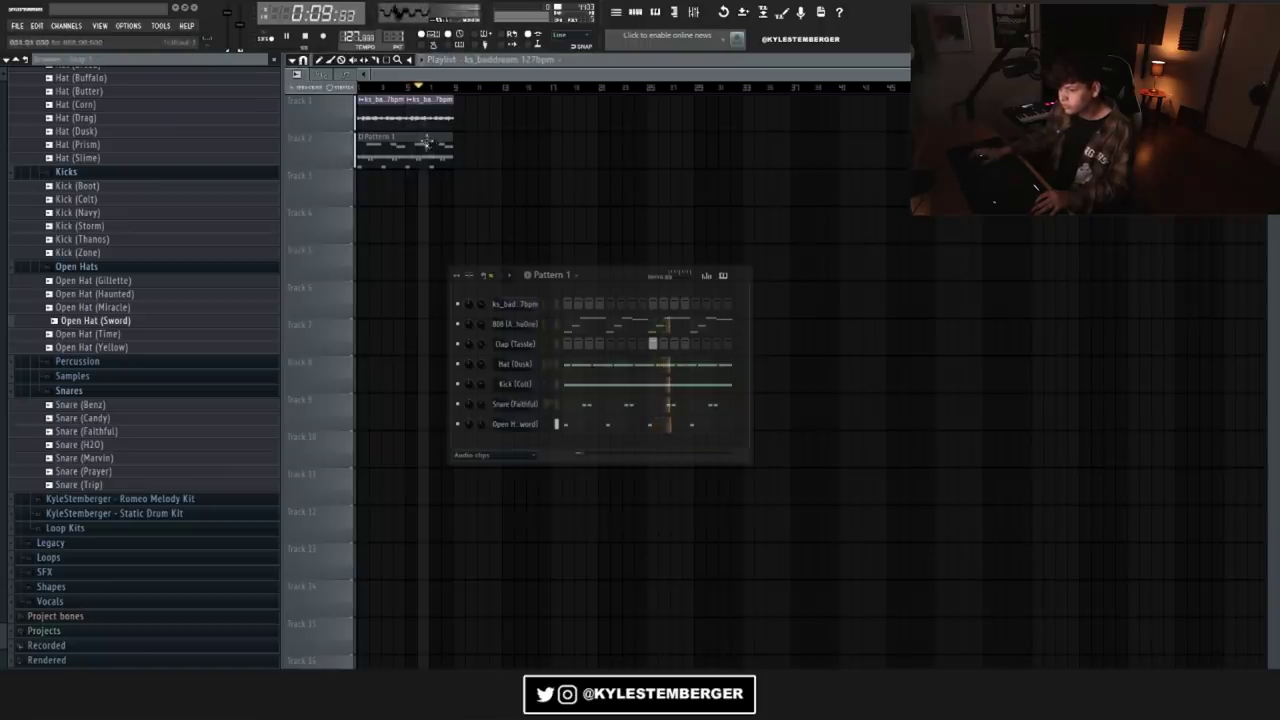
{"action": "right_click", "coordinate": [428, 143]}
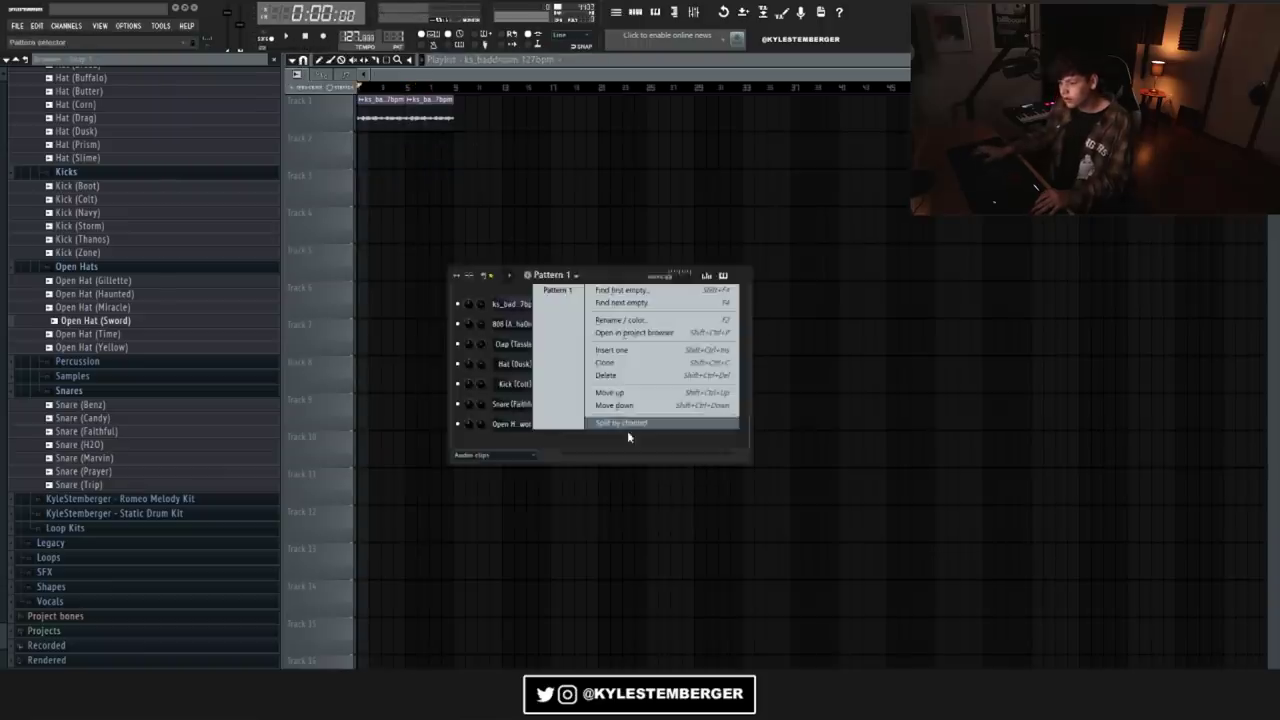
{"action": "left_click", "coordinate": [628, 427]}
Step: Place the split 808, clap, hat, kick, snare and open hat patterns at bar 1 on tracks 2 to 7
{"action": "key", "text": "F6"}
{"action": "left_click", "coordinate": [481, 63]}
{"action": "left_click", "coordinate": [498, 107]}
{"action": "left_click", "coordinate": [362, 152]}
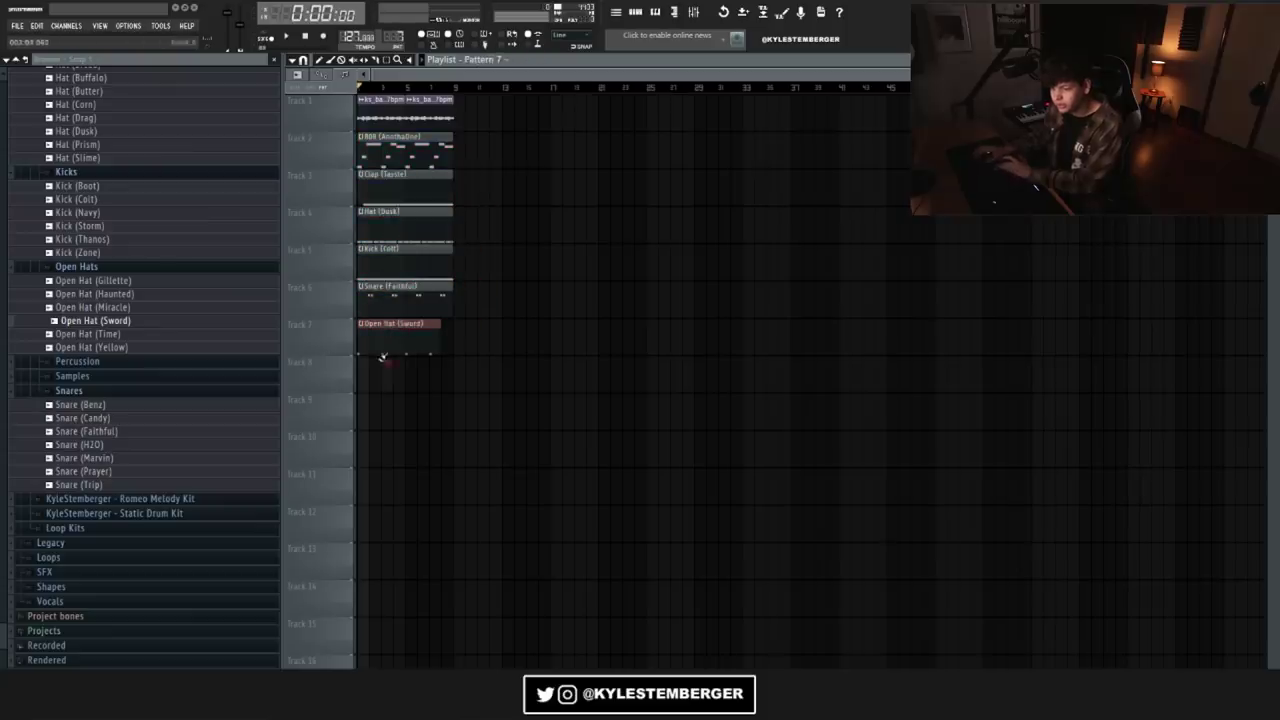
Step: Select the first eight bars of the playlist and repeat them seven times, through bar 64
{"action": "left_click_drag", "start_coordinate": [455, 86], "coordinate": [360, 86]}
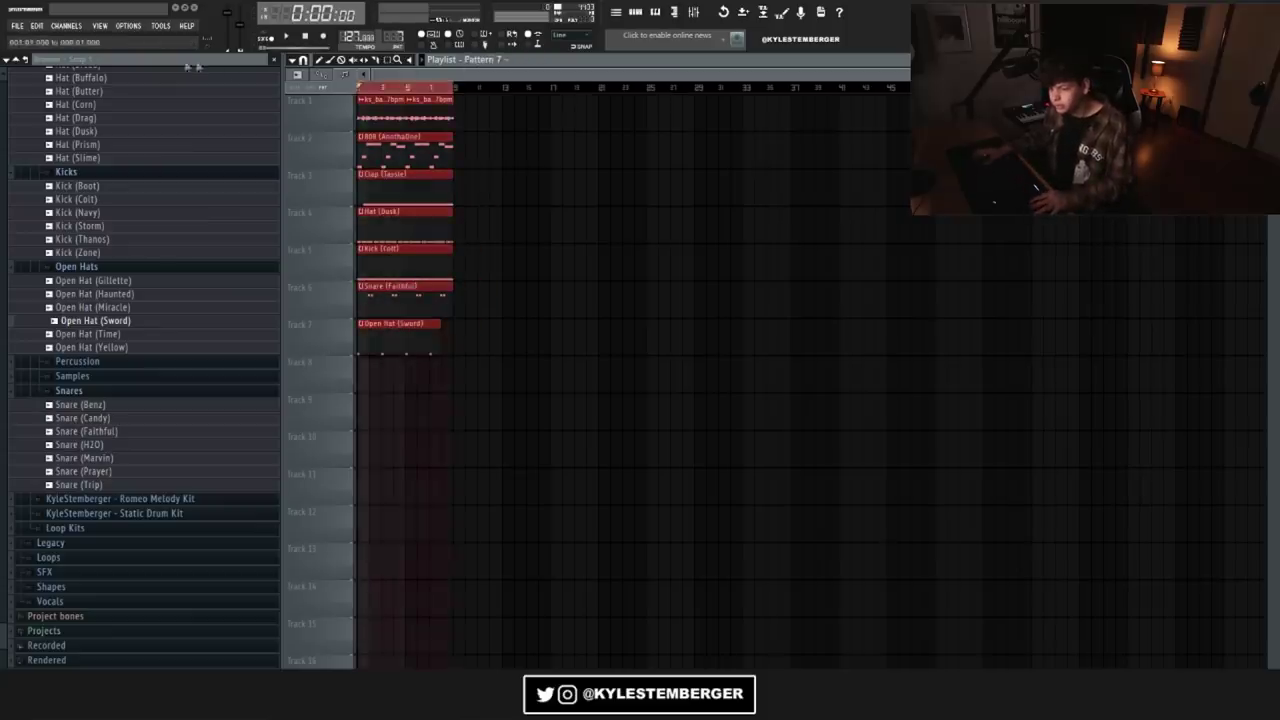
{"action": "key", "text": "ctrl+b"}
{"action": "key", "text": "ctrl+b"}
{"action": "key", "text": "ctrl+b"}
{"action": "key", "text": "ctrl+b"}
{"action": "key", "text": "ctrl+b"}
{"action": "key", "text": "ctrl+b"}
{"action": "key", "text": "ctrl+b"}
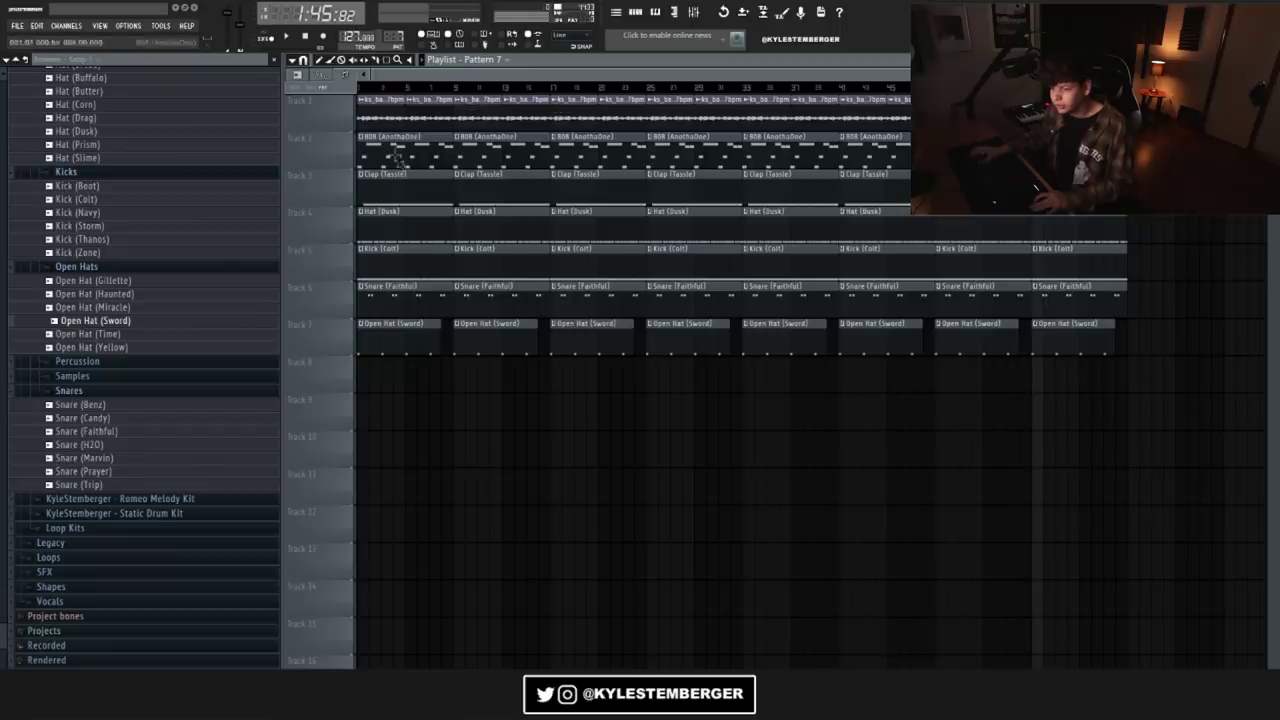
Step: Delete the 808, clap, hat, kick, snare and open hat clips from the first eight bars to leave a melody-only intro
{"action": "right_click", "coordinate": [394, 152]}
{"action": "right_click", "coordinate": [393, 190]}
{"action": "right_click", "coordinate": [393, 227]}
{"action": "right_click", "coordinate": [392, 265]}
{"action": "right_click", "coordinate": [392, 302]}
{"action": "right_click", "coordinate": [392, 340]}
Step: Play the arrangement and lengthen the first melody clip to span bars 1 to 8
{"action": "key", "text": "space"}
{"action": "left_click", "coordinate": [425, 89]}
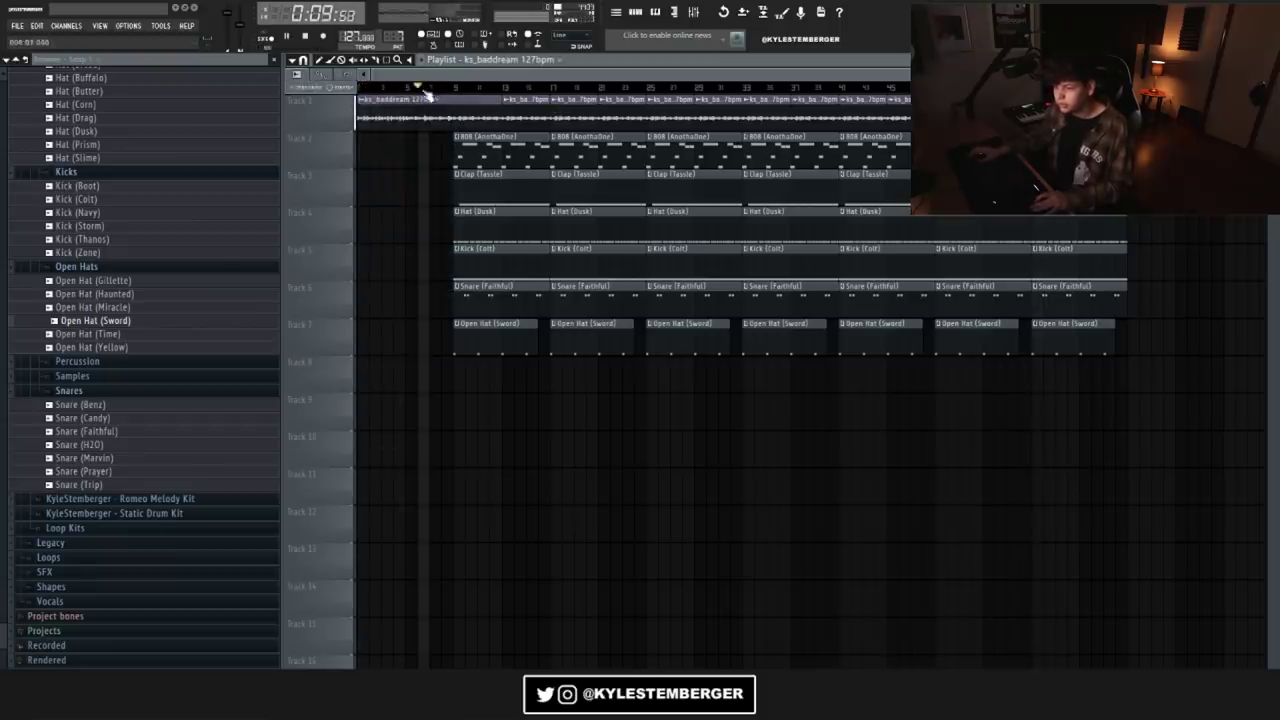
{"action": "left_click", "coordinate": [303, 60]}
{"action": "left_click", "coordinate": [317, 89]}
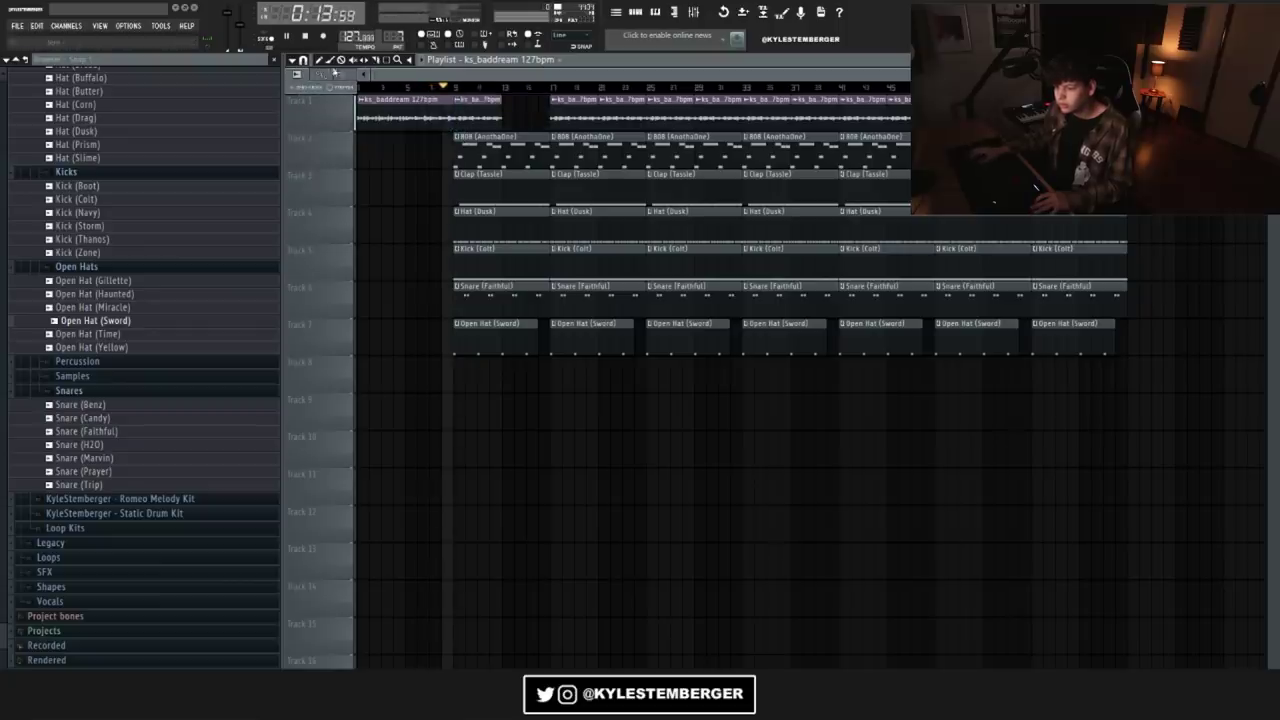
Step: Fill bars 9 to 16 with four-bar melody clips and put an eight-bar melody clip at bar 17
{"action": "left_click_drag", "start_coordinate": [526, 230], "coordinate": [559, 126]}
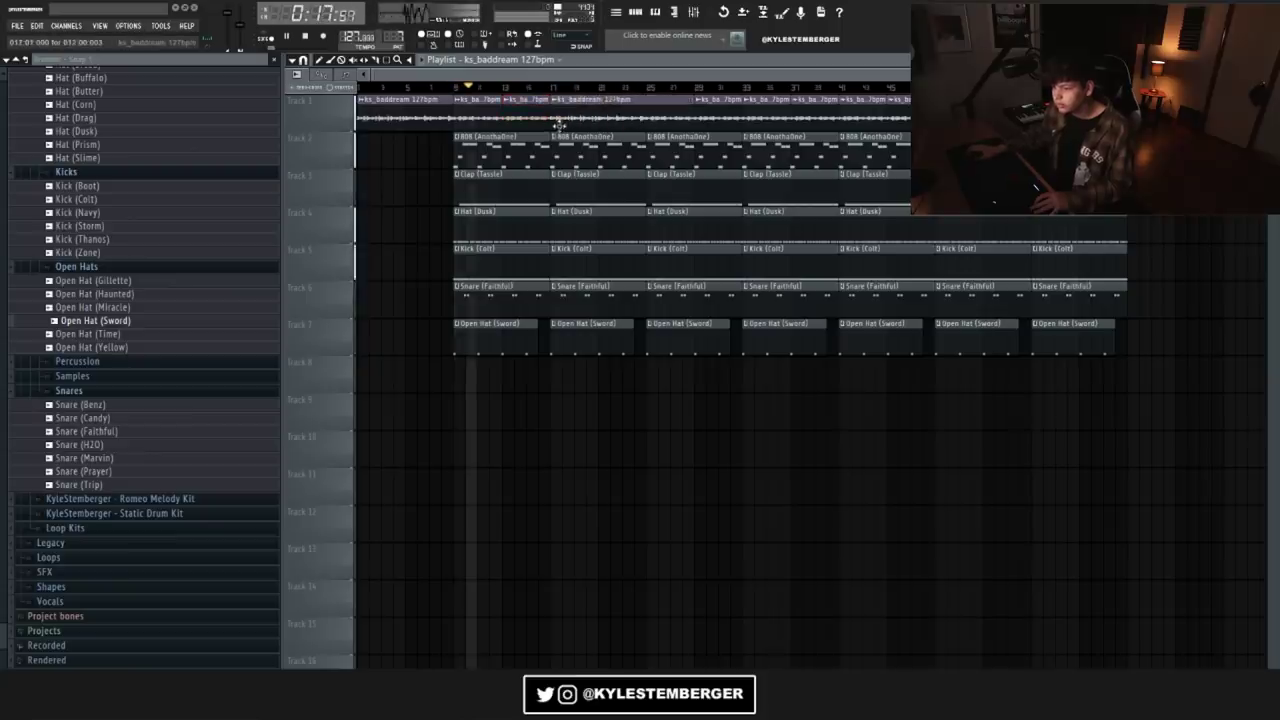
{"action": "left_click_drag", "start_coordinate": [745, 118], "coordinate": [545, 128]}
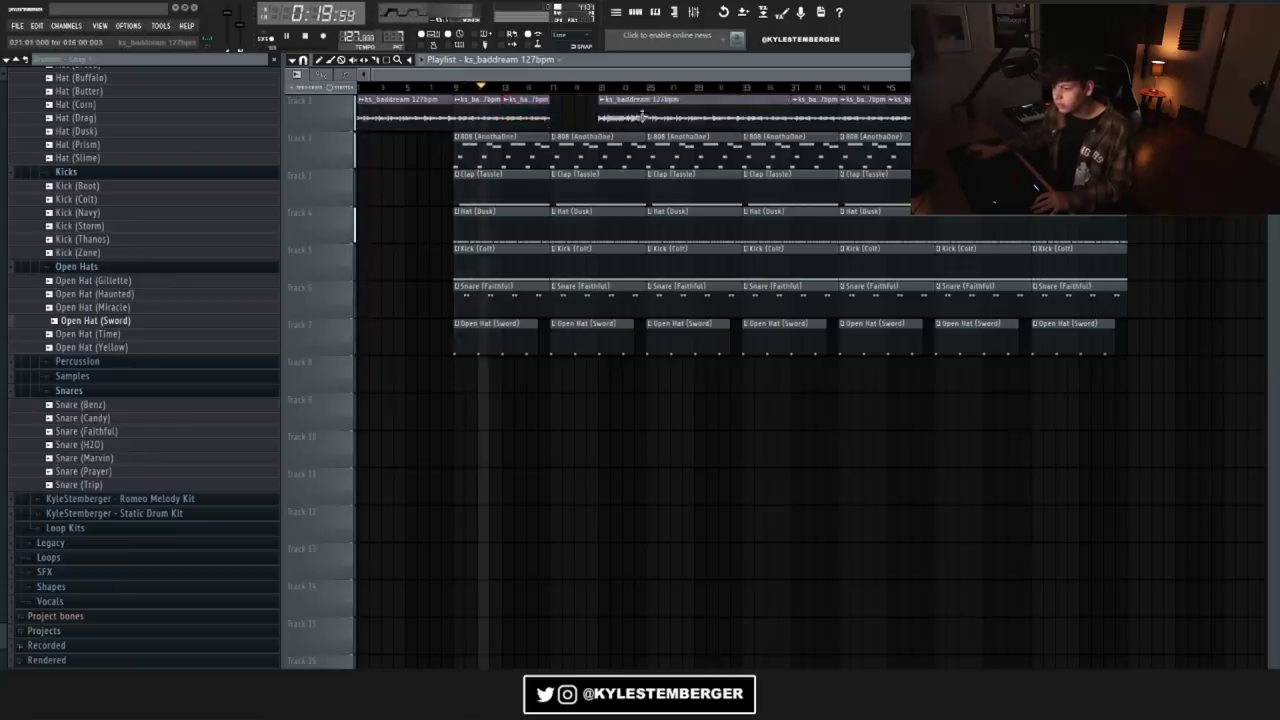
{"action": "left_click", "coordinate": [549, 88]}
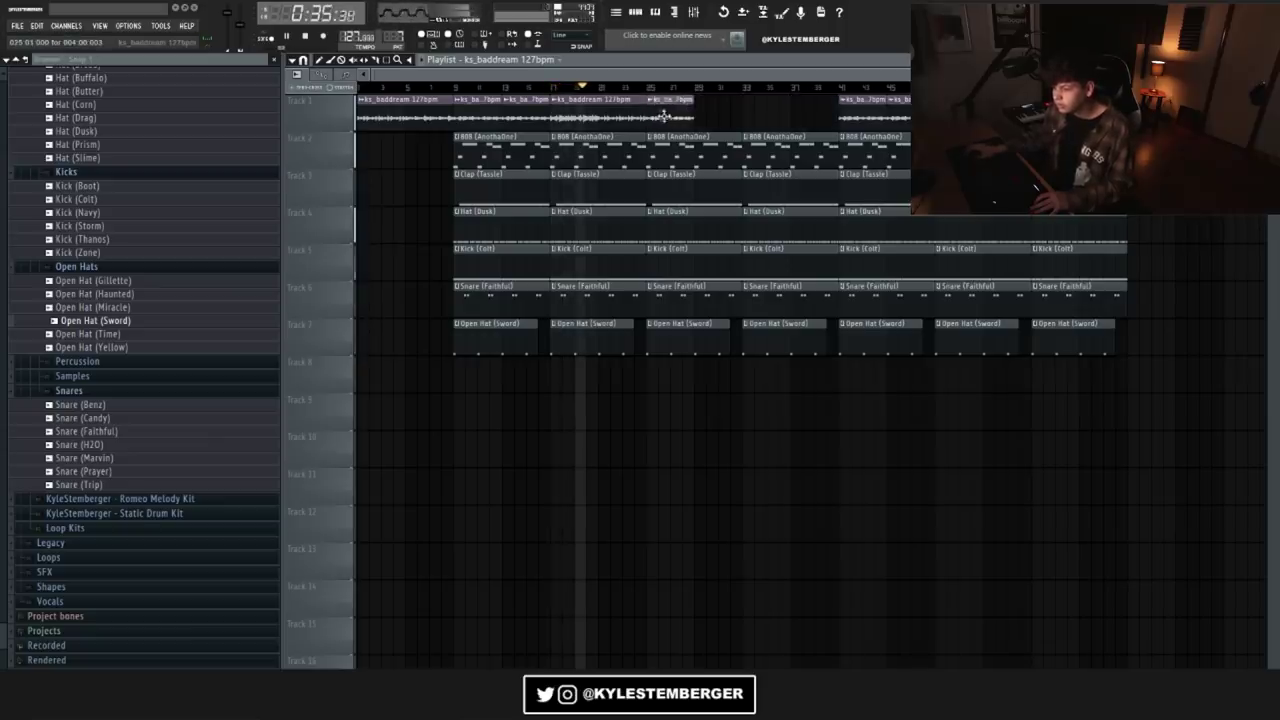
Step: Put four-bar melody clips in bars 25 to 32, removing the kick from bars 9–16 and 25–32 and the open hat from bars 25–32
{"action": "left_click_drag", "start_coordinate": [874, 116], "coordinate": [745, 118]}
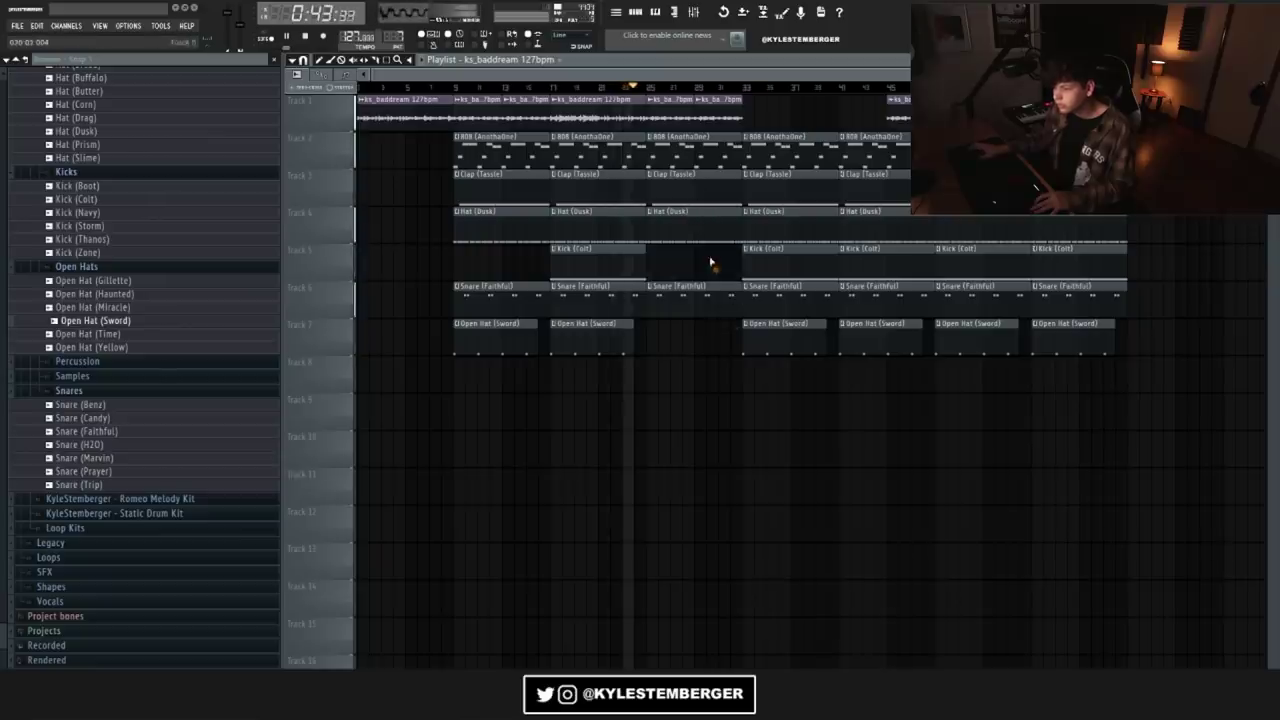
{"action": "scroll", "coordinate": [889, 92], "scroll_direction": "up", "scroll_amount": 2}
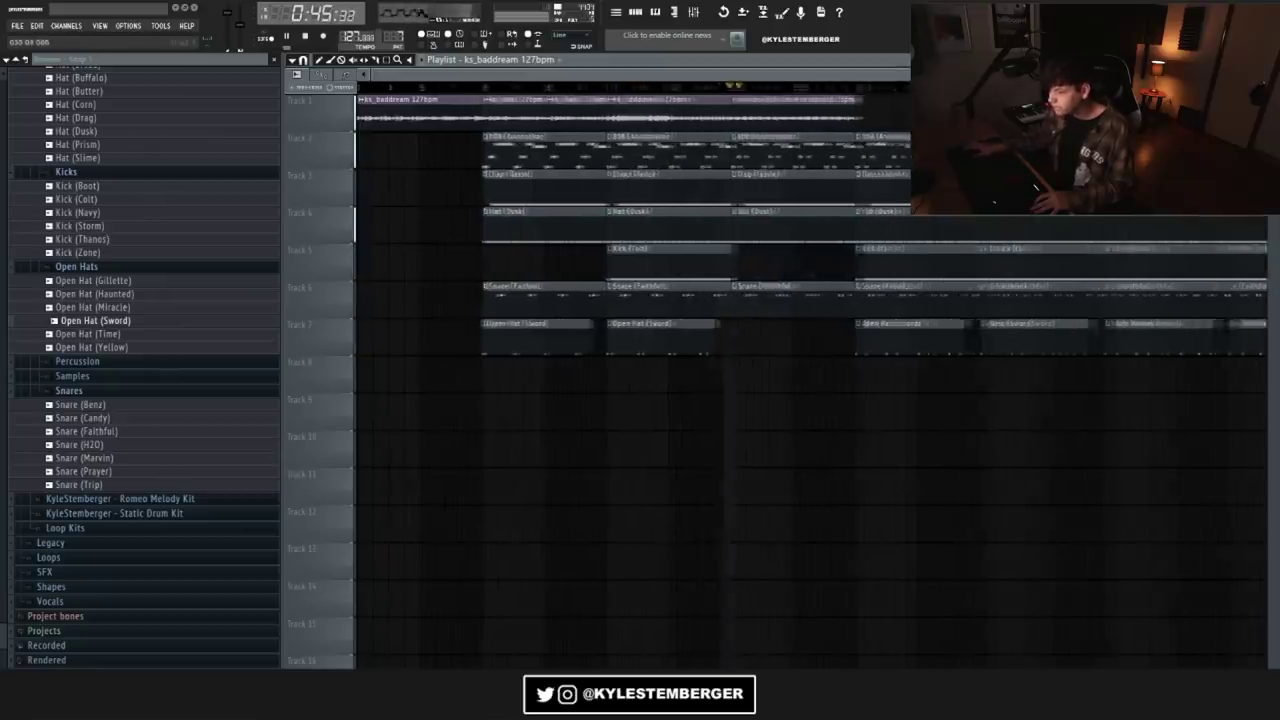
{"action": "left_click", "coordinate": [858, 88]}
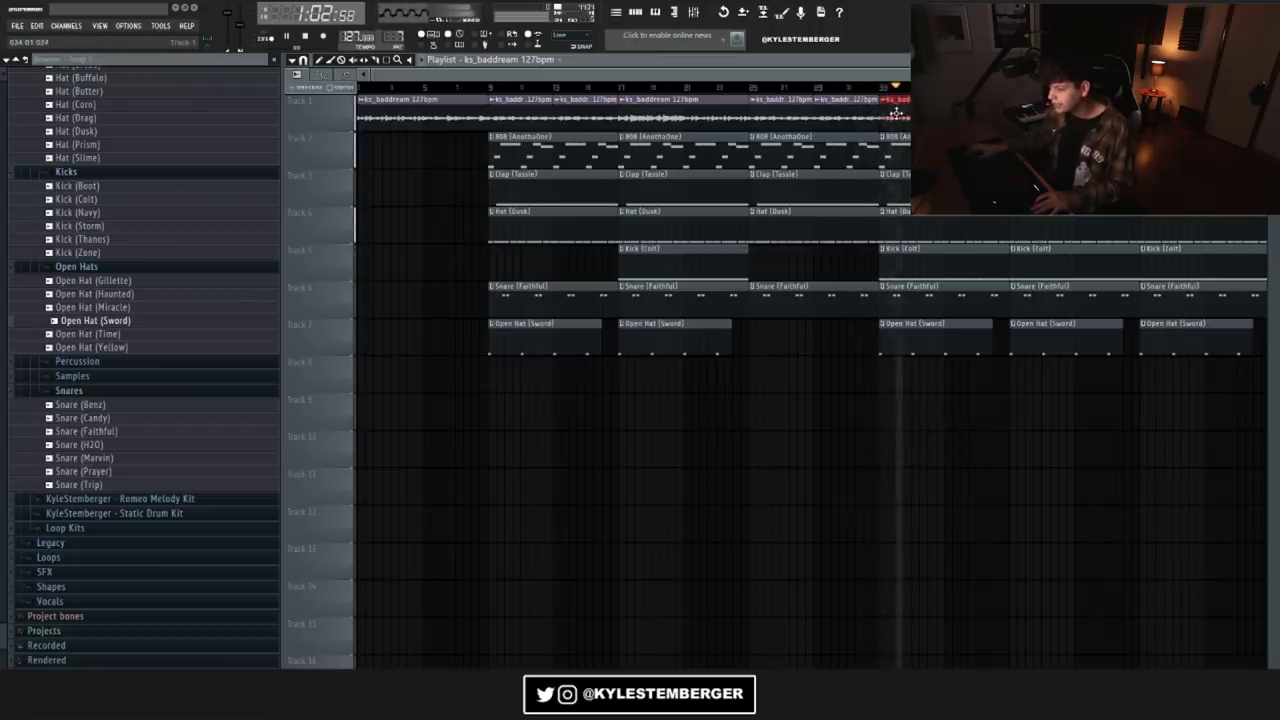
Step: Arrange the melody clips through bar 64 with eight-bar clips at bars 33 and 41, and remove the kick clip from bars 57 to 64
{"action": "left_click_drag", "start_coordinate": [1086, 100], "coordinate": [1086, 444]}
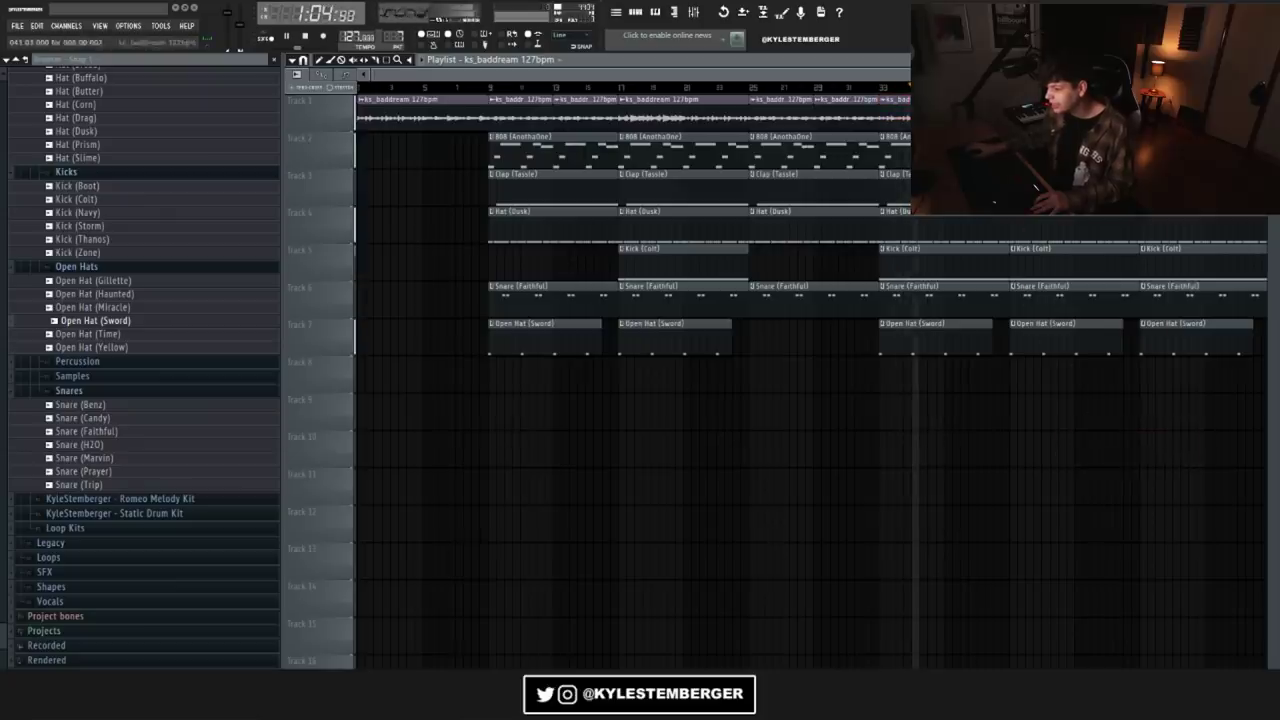
{"action": "left_click_drag", "start_coordinate": [1101, 253], "coordinate": [1046, 218]}
{"action": "key", "text": "space"}
{"action": "scroll", "coordinate": [630, 380], "scroll_direction": "down", "scroll_amount": 3, "text": "ctrl"}
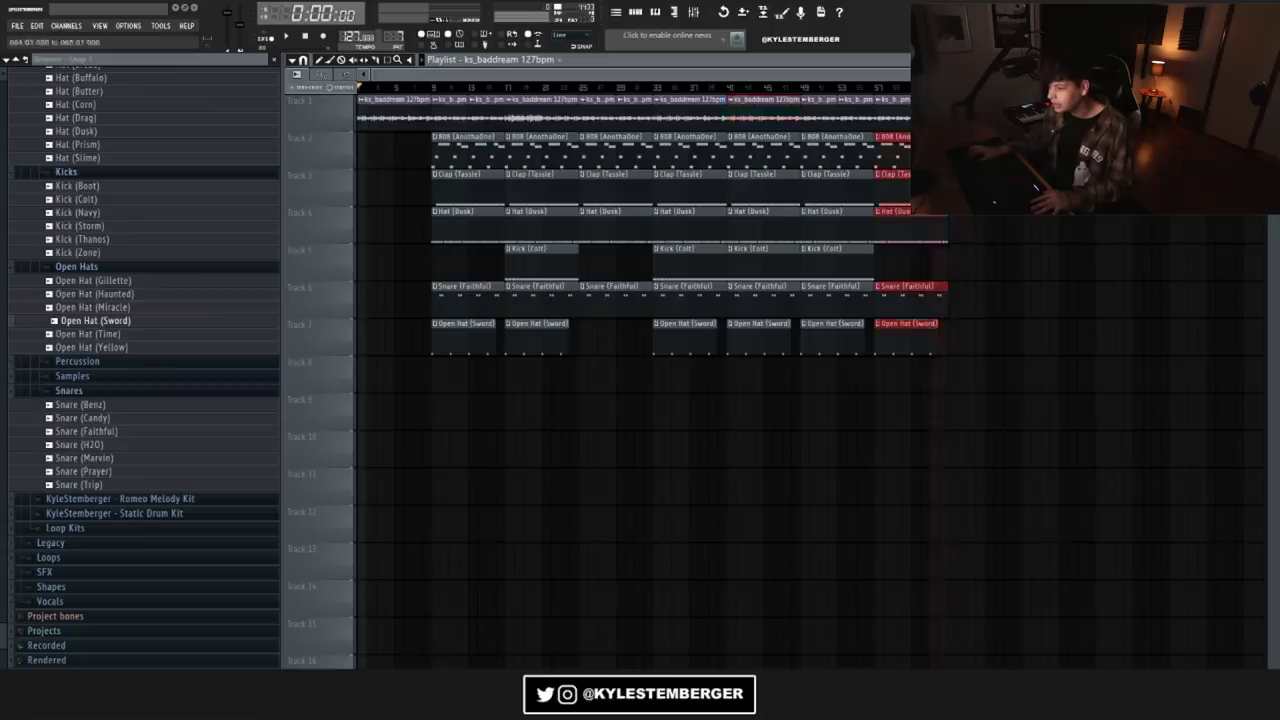
Step: Select the whole 64-bar arrangement, repeat it twice through bar 192 and clear the selection
{"action": "key", "text": "ctrl+a"}
{"action": "key", "text": "ctrl+b"}
{"action": "key", "text": "ctrl+b"}
{"action": "key", "text": "ctrl+d"}
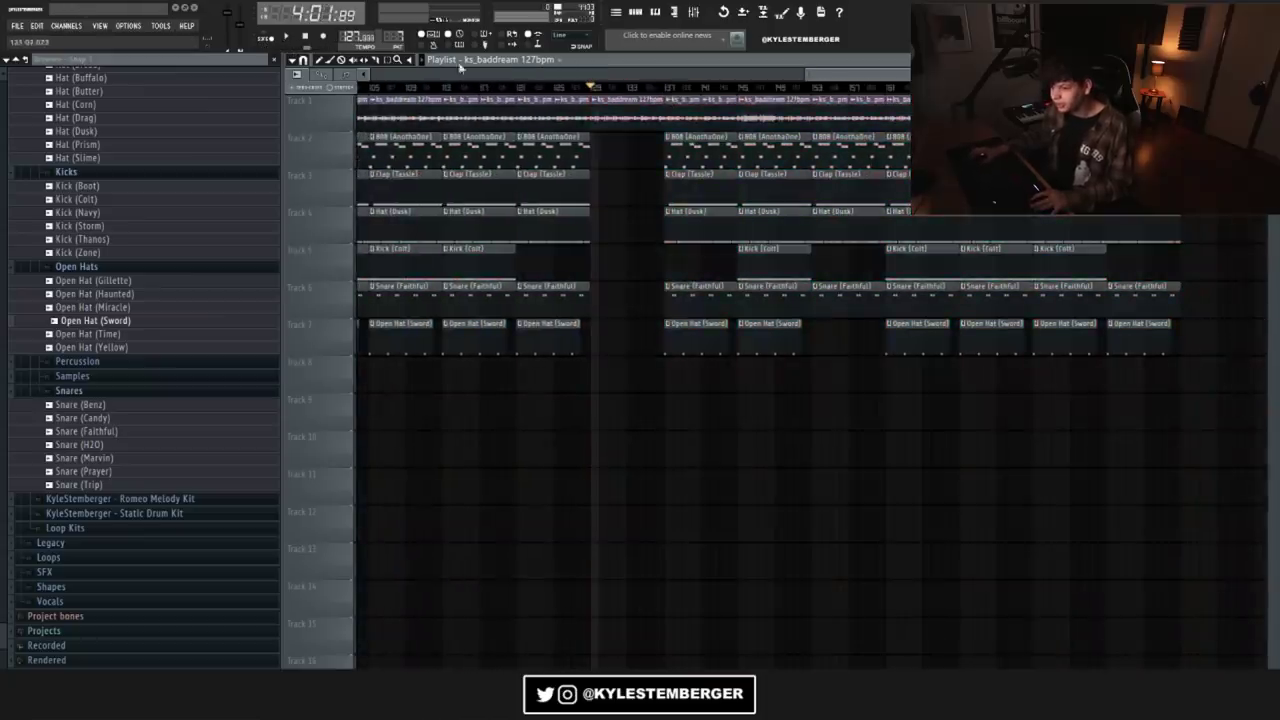
Step: Delete all drum and 808 clips from bar 153 onward in the playlist
{"action": "mouse_move", "coordinate": [852, 135]}
{"action": "left_mouse_down"}
{"action": "mouse_move", "coordinate": [870, 230]}
{"action": "mouse_move", "coordinate": [940, 300]}
{"action": "mouse_move", "coordinate": [1066, 387]}
{"action": "left_mouse_up"}
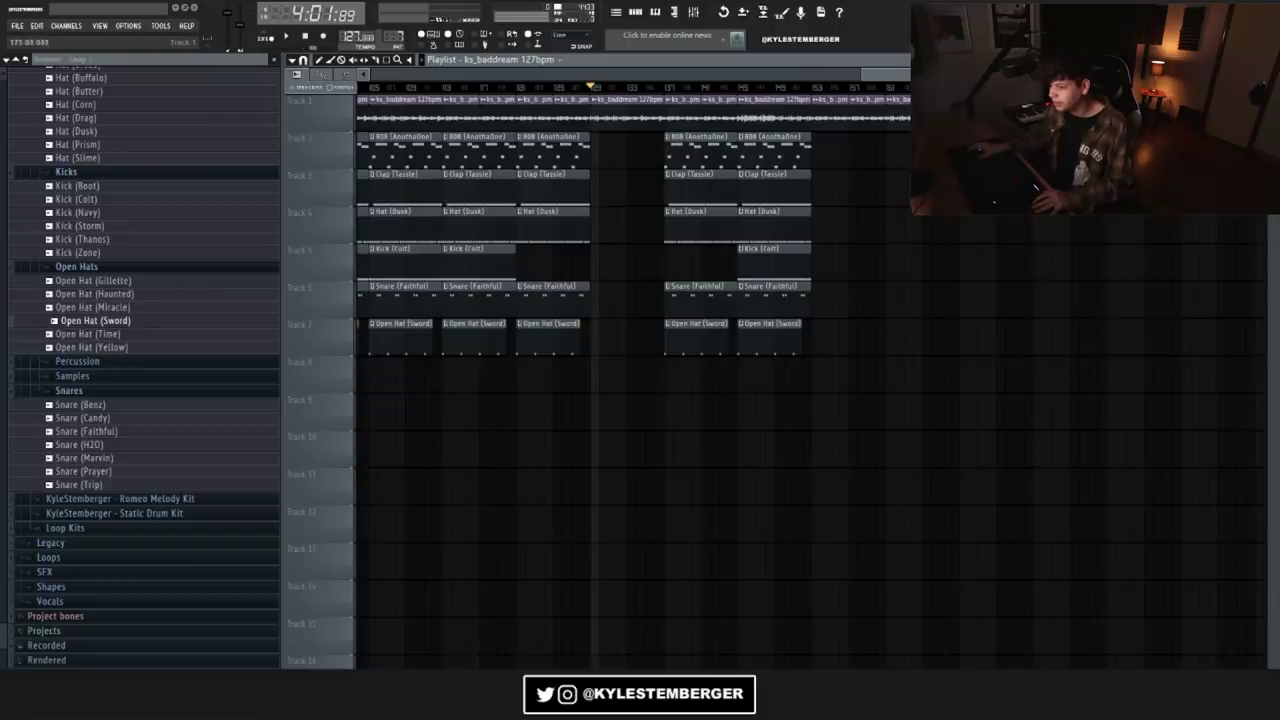
{"action": "left_click_drag", "start_coordinate": [866, 77], "coordinate": [394, 77]}
Step: Add Fruity Parametric EQ and Fruity Soft Clipper to the first two master effect slots, and play the arrangement
{"action": "left_click", "coordinate": [692, 14]}
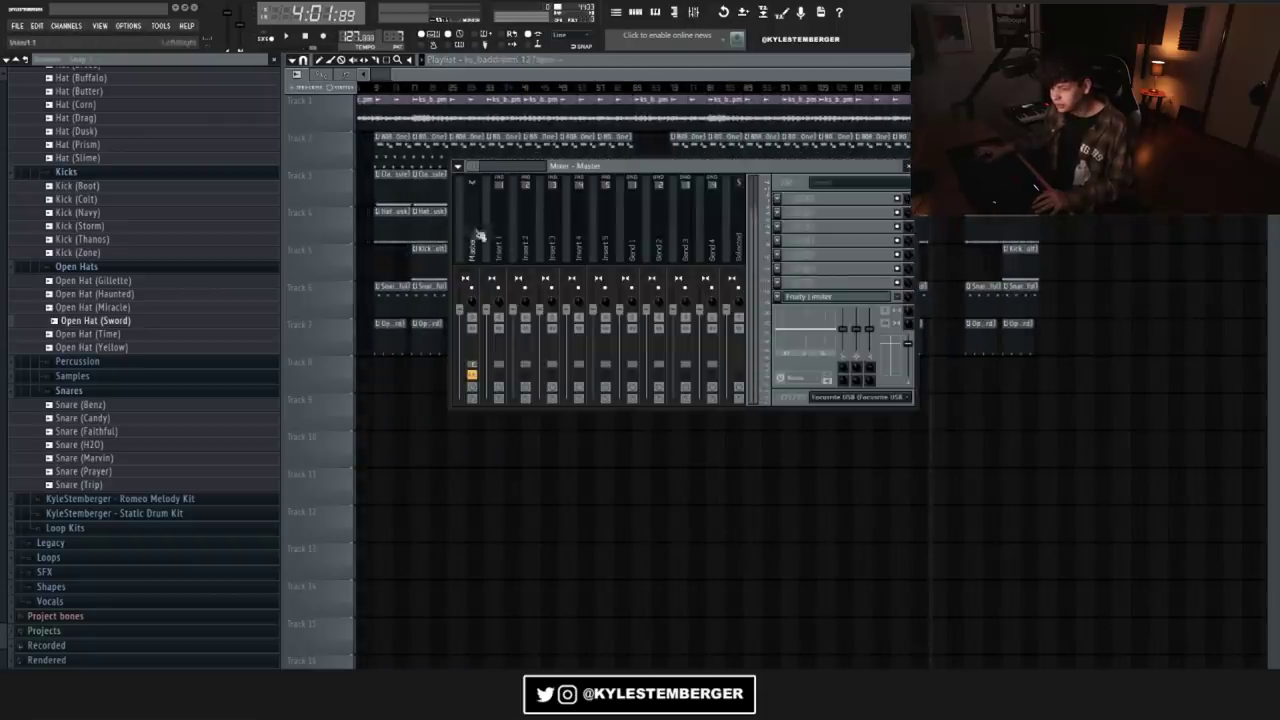
{"action": "left_click", "coordinate": [776, 200]}
{"action": "left_click", "coordinate": [930, 470]}
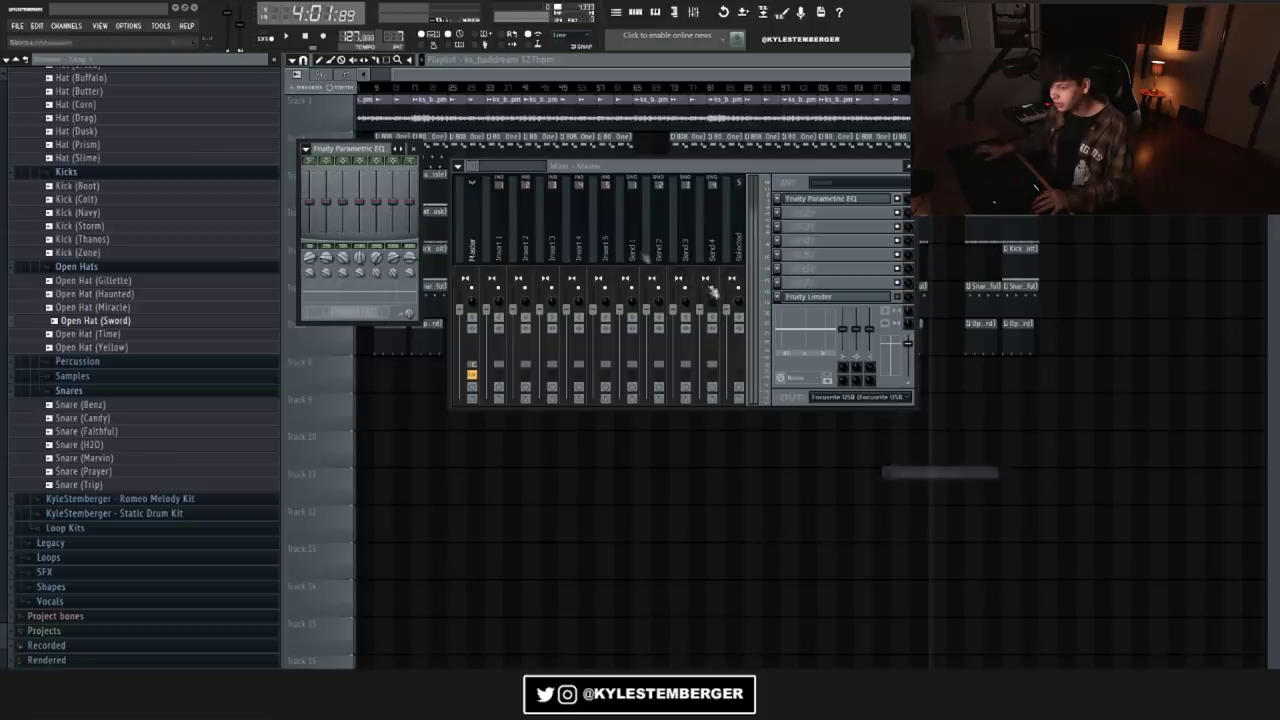
{"action": "left_click", "coordinate": [815, 230]}
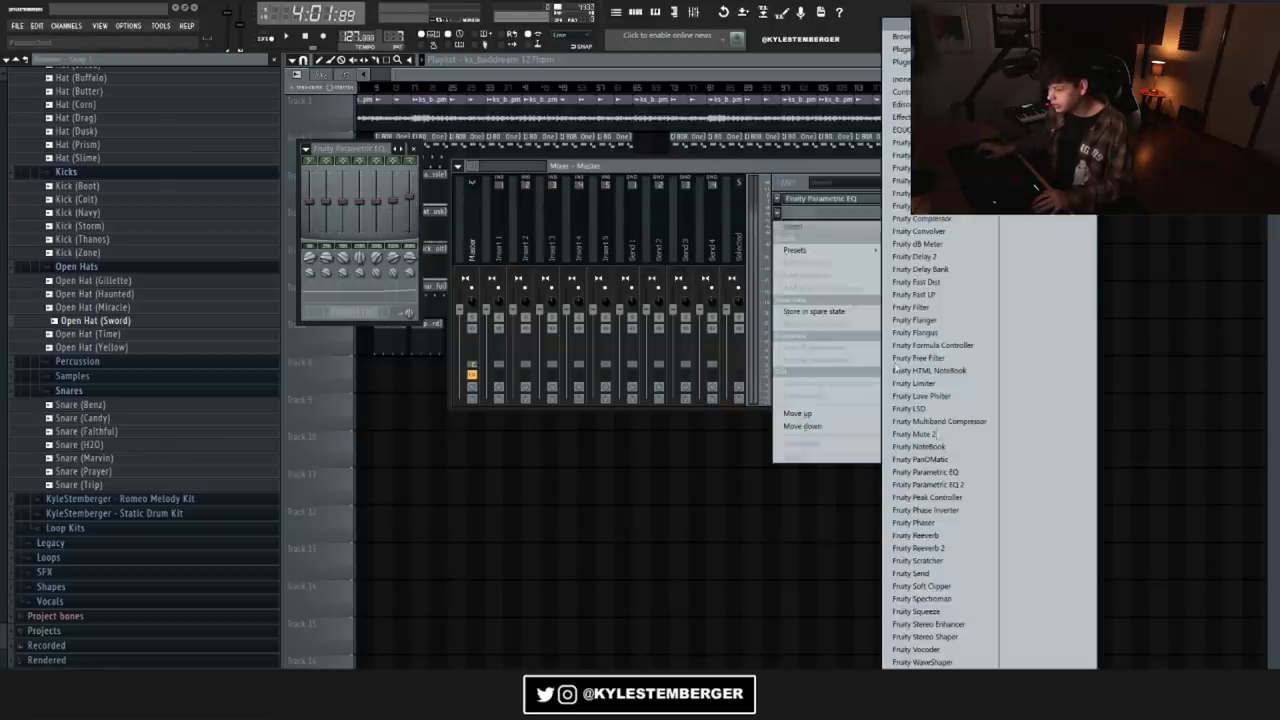
{"action": "left_click", "coordinate": [940, 590]}
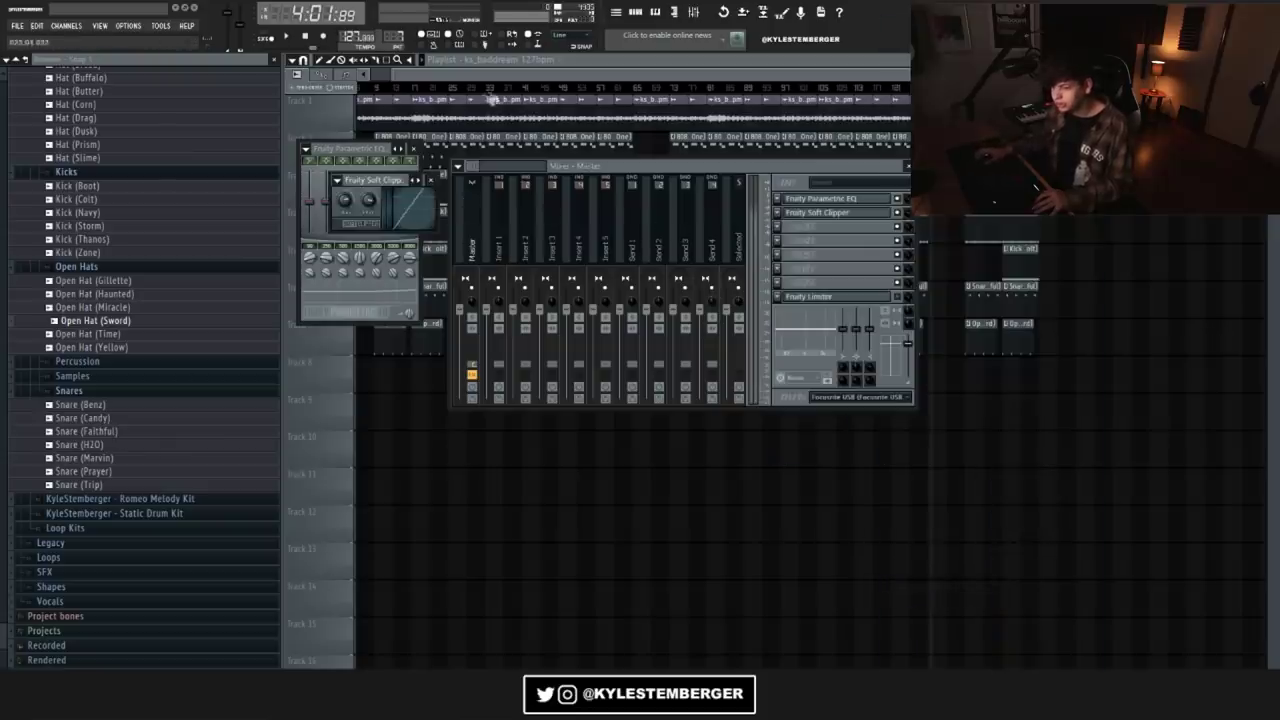
{"action": "left_click", "coordinate": [484, 92]}
{"action": "key", "text": "space"}
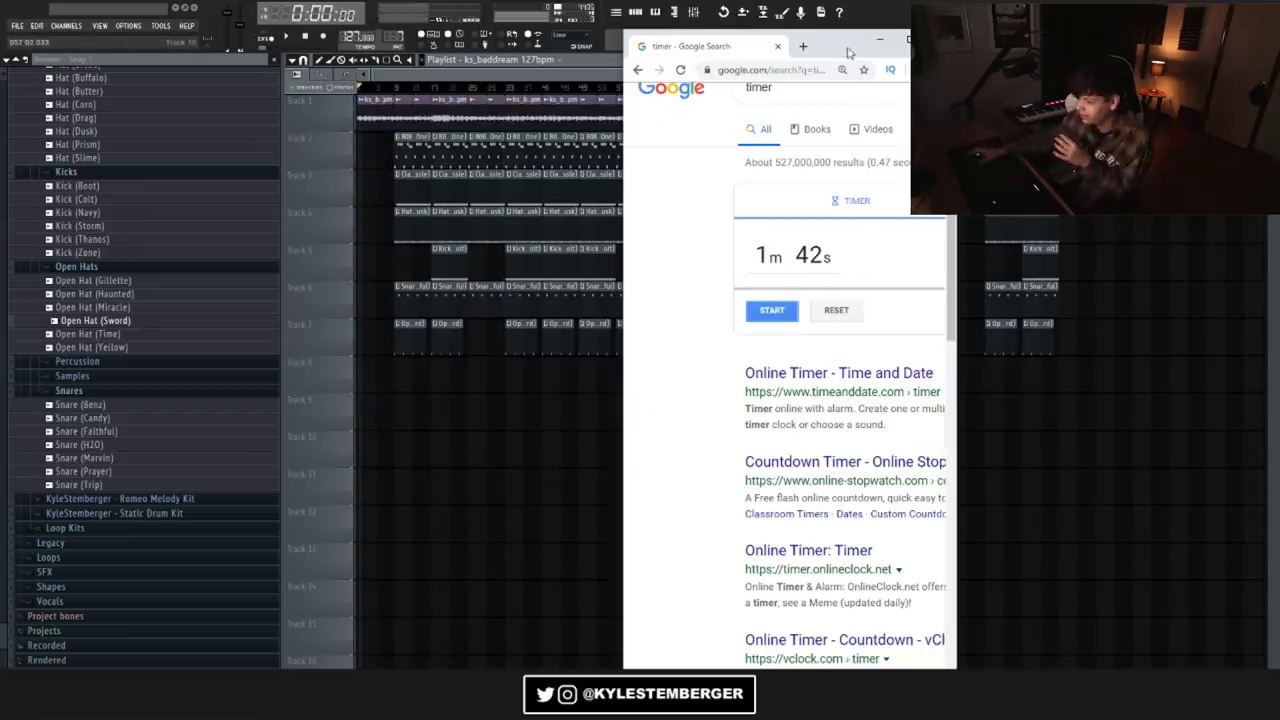
Step: Put the timer window away and shorten the arrangement by removing drum clips after bar 40 and melody clips after bar 56
{"action": "left_click_drag", "start_coordinate": [848, 52], "coordinate": [988, 386]}
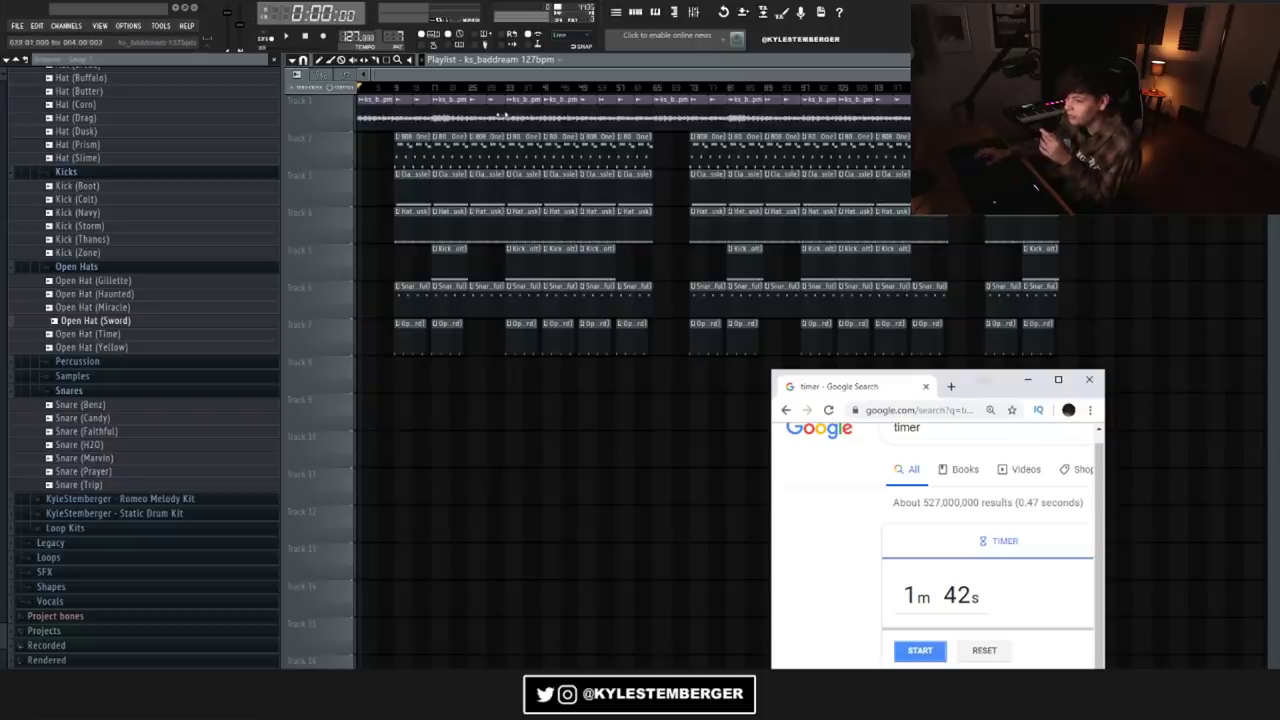
{"action": "left_click", "coordinate": [1028, 380]}
{"action": "scroll", "coordinate": [874, 92], "scroll_direction": "up", "scroll_amount": 3}
{"action": "scroll", "coordinate": [882, 90], "scroll_direction": "down", "scroll_amount": 2}
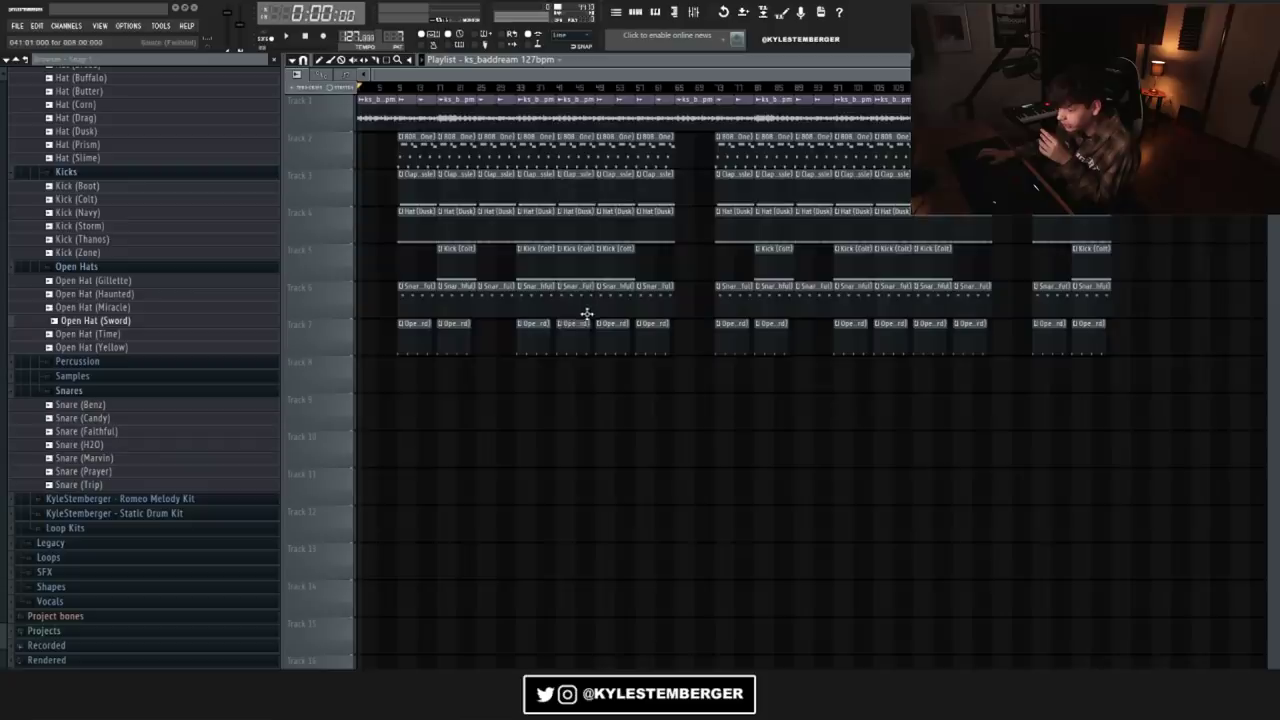
{"action": "mouse_move", "coordinate": [651, 264]}
{"action": "left_mouse_down"}
{"action": "mouse_move", "coordinate": [1180, 152]}
{"action": "mouse_move", "coordinate": [900, 310]}
{"action": "mouse_move", "coordinate": [1131, 291]}
{"action": "mouse_move", "coordinate": [743, 226]}
{"action": "mouse_move", "coordinate": [1150, 187]}
{"action": "left_mouse_up"}
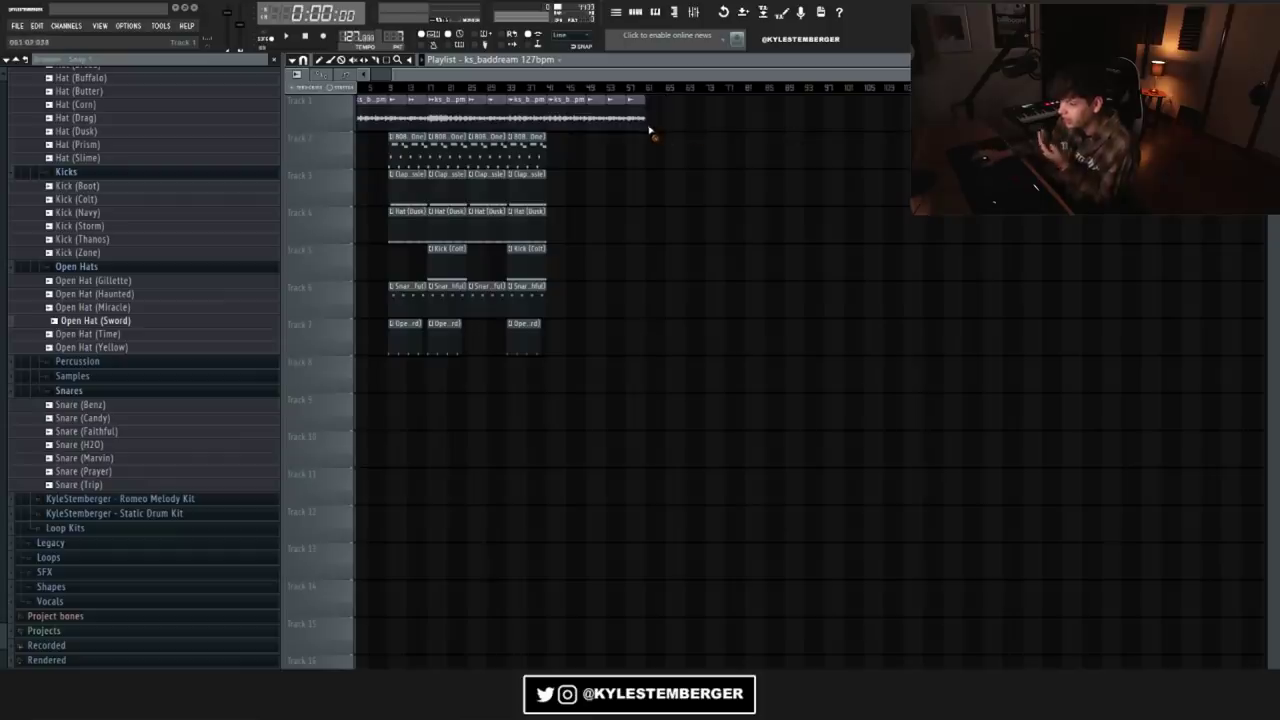
{"action": "left_click_drag", "start_coordinate": [880, 75], "coordinate": [822, 78]}
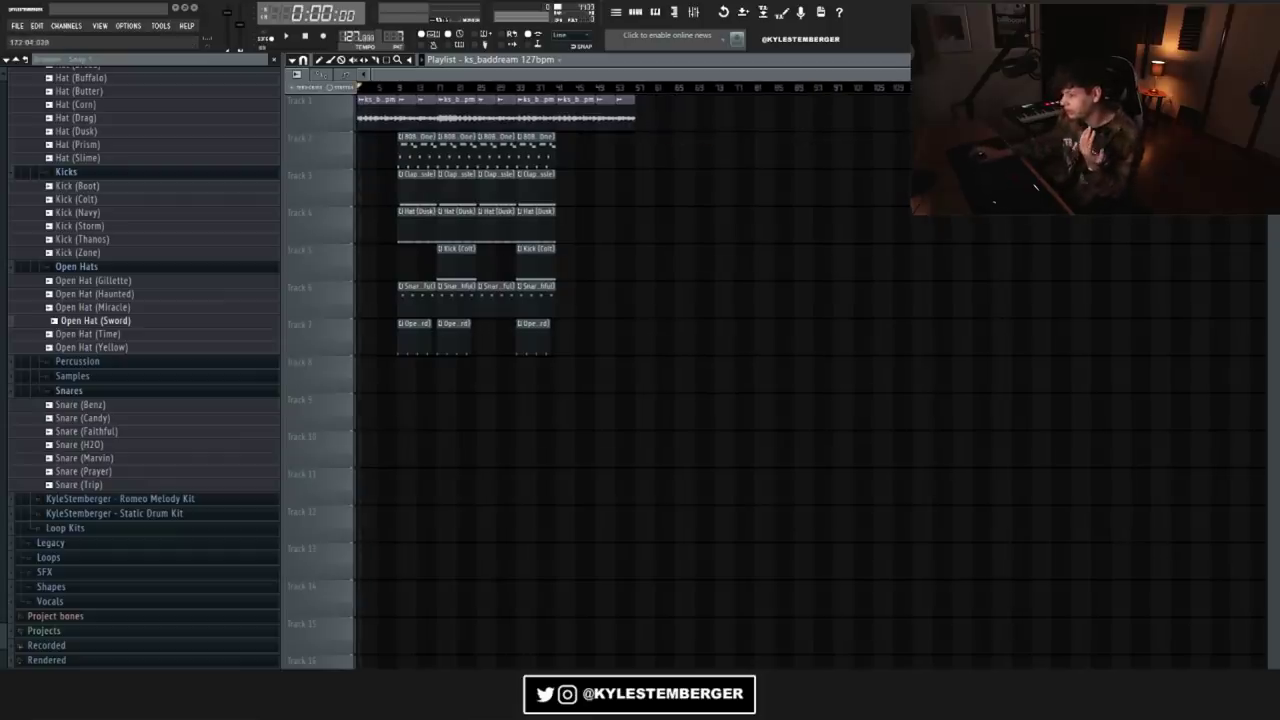
{"action": "scroll", "coordinate": [640, 228], "scroll_direction": "up", "scroll_amount": 4}
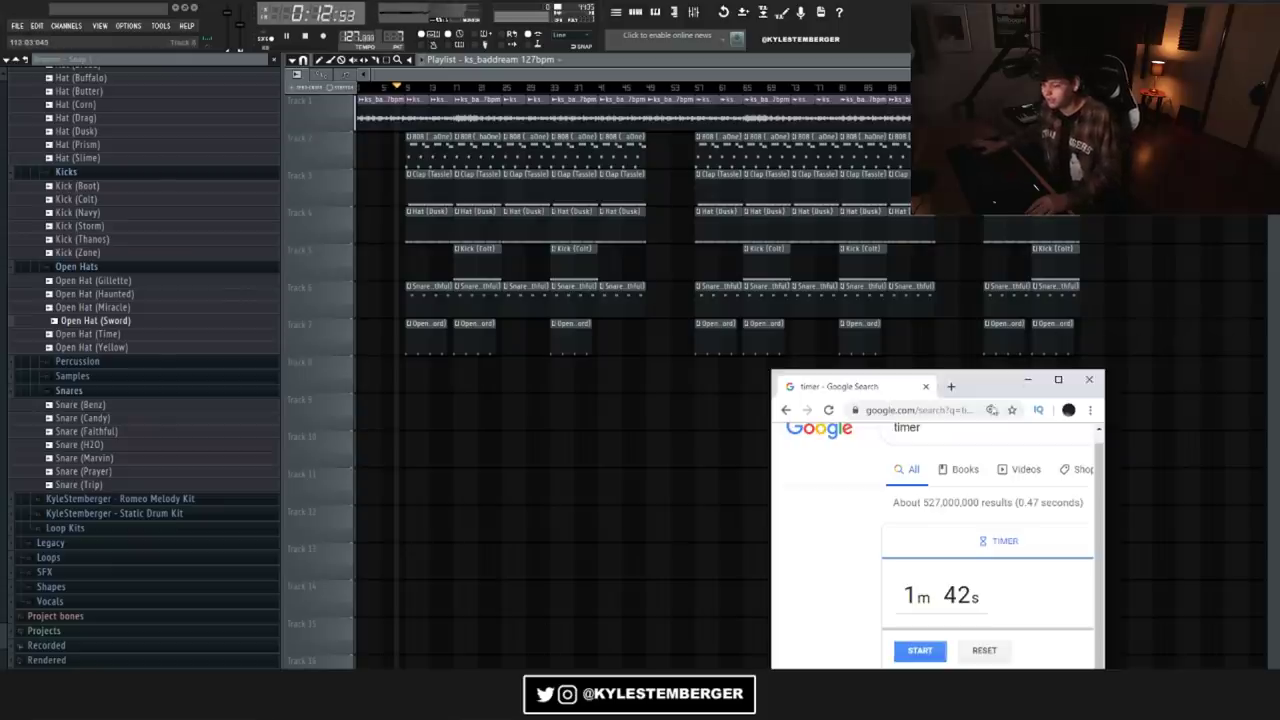
Step: Listen to the opening of the rearranged beat, stop playback and put the timer window away
{"action": "left_click_drag", "start_coordinate": [968, 386], "coordinate": [869, 340]}
{"action": "left_click", "coordinate": [621, 80]}
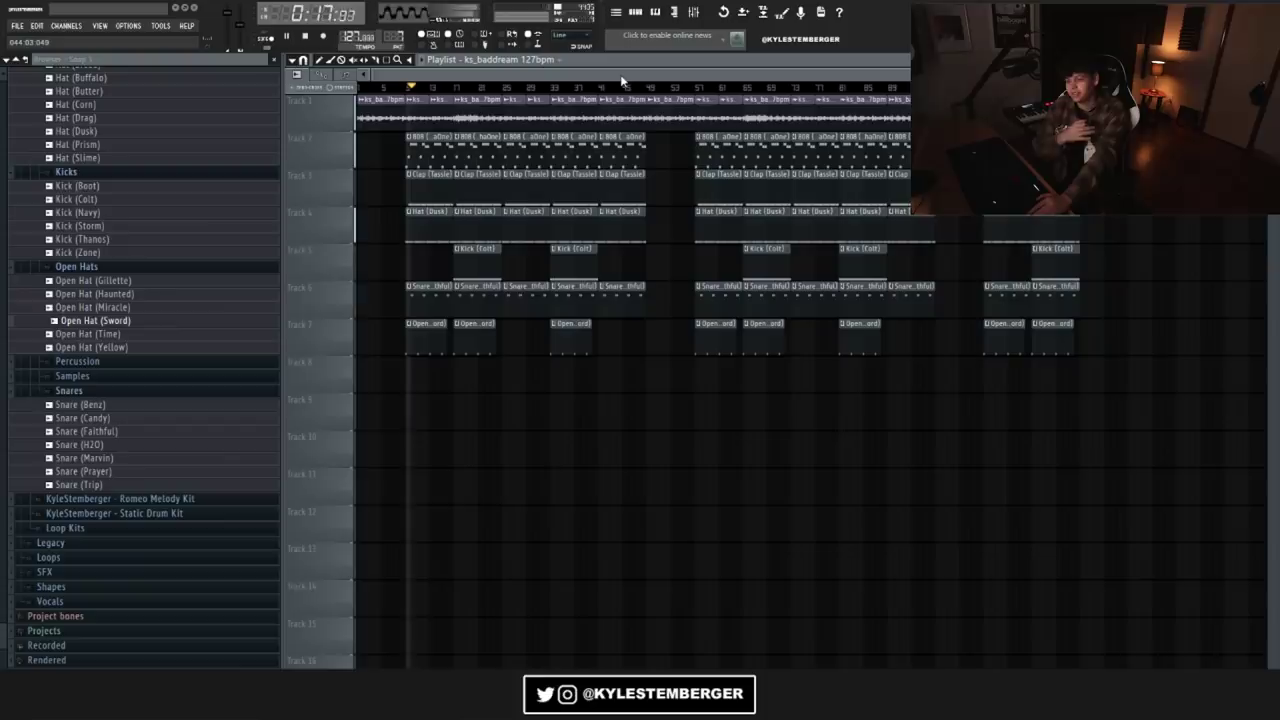
{"action": "left_click", "coordinate": [634, 12]}
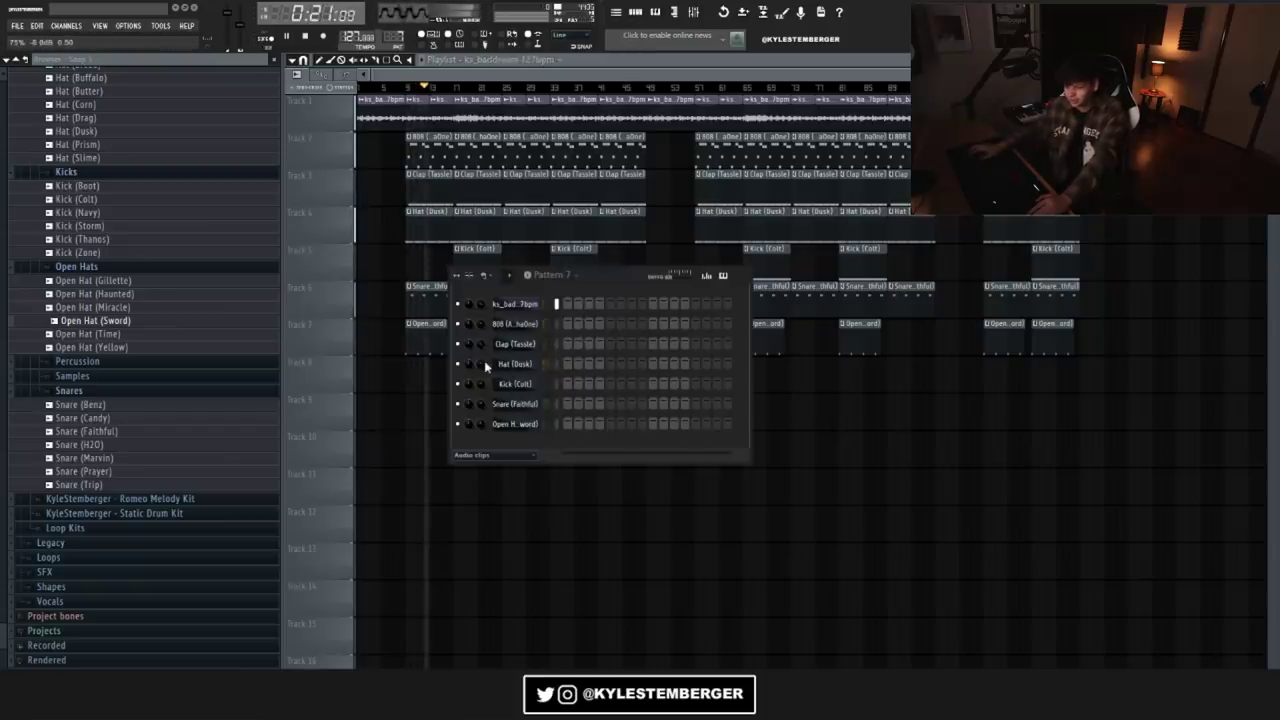
{"action": "left_click", "coordinate": [491, 78]}
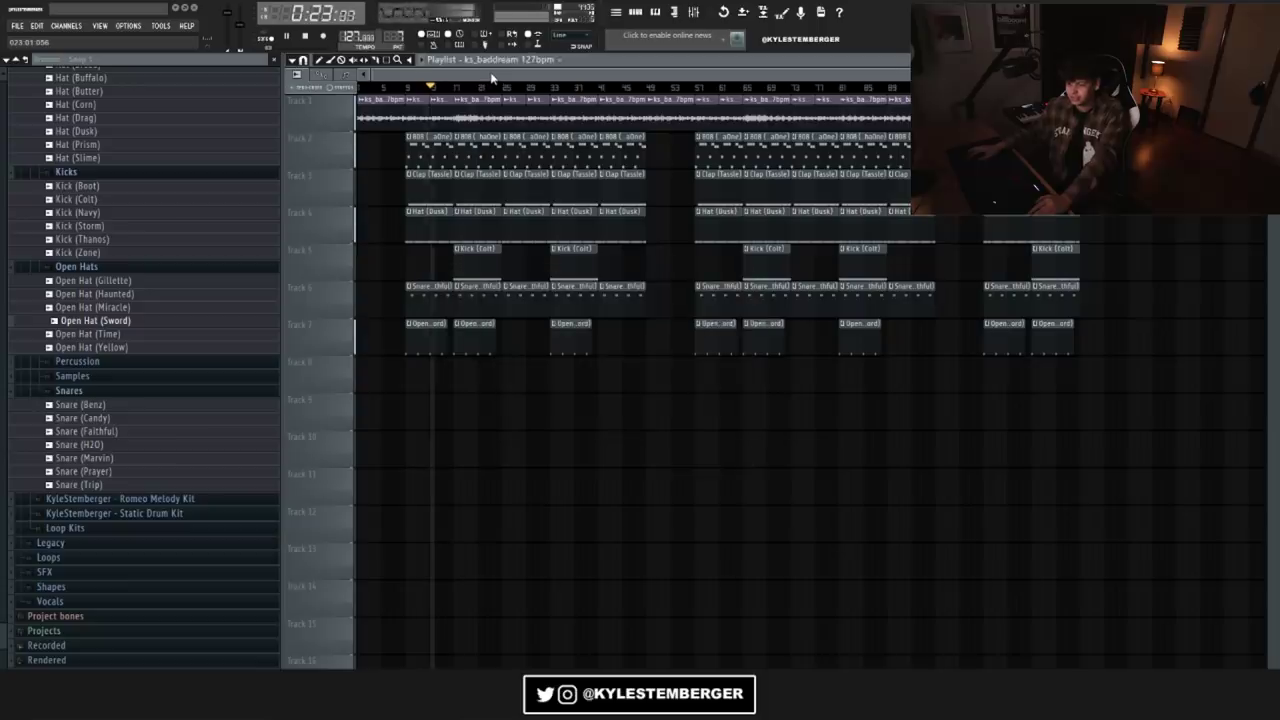
{"action": "key", "text": "space"}
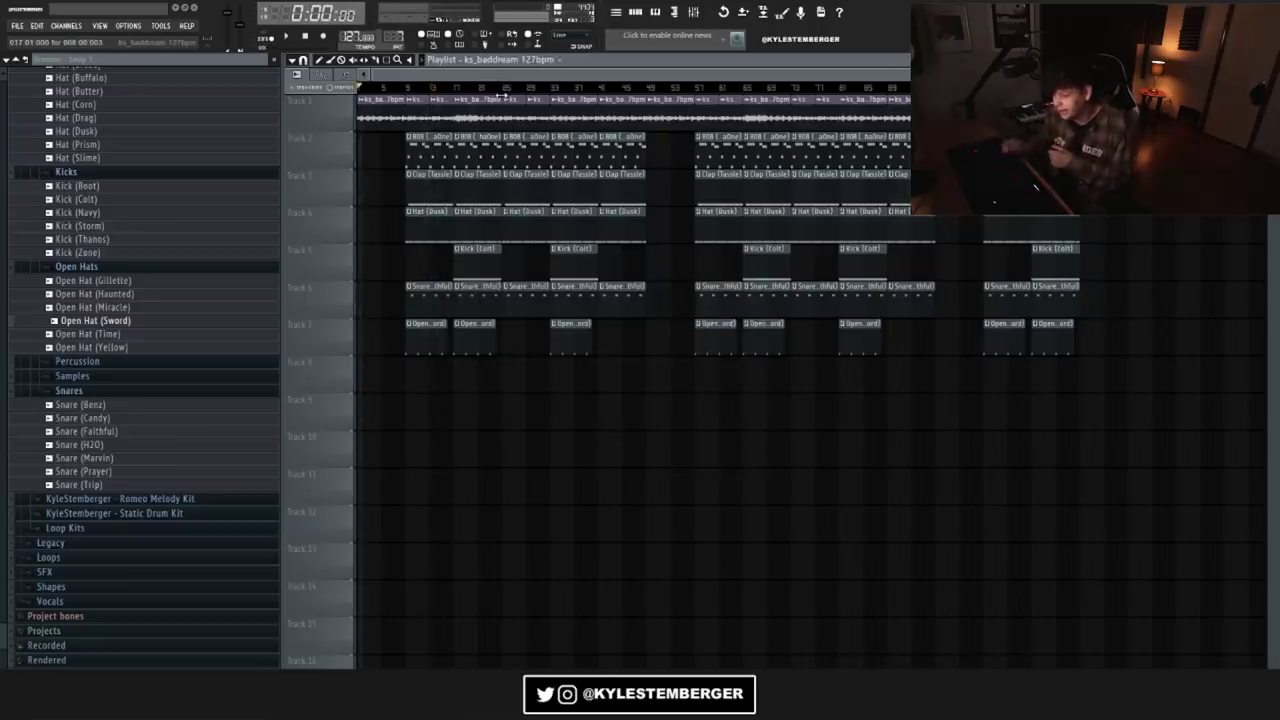
{"action": "key", "text": "alt+Tab"}
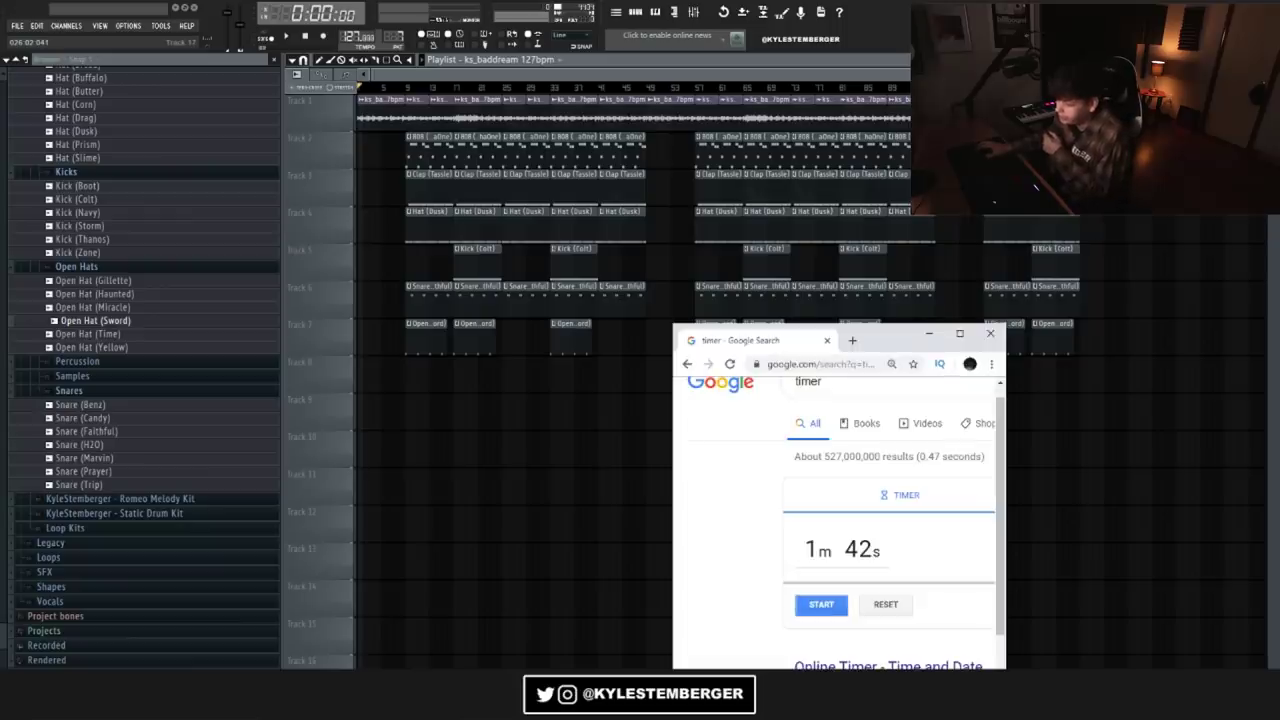
{"action": "left_click", "coordinate": [989, 334]}
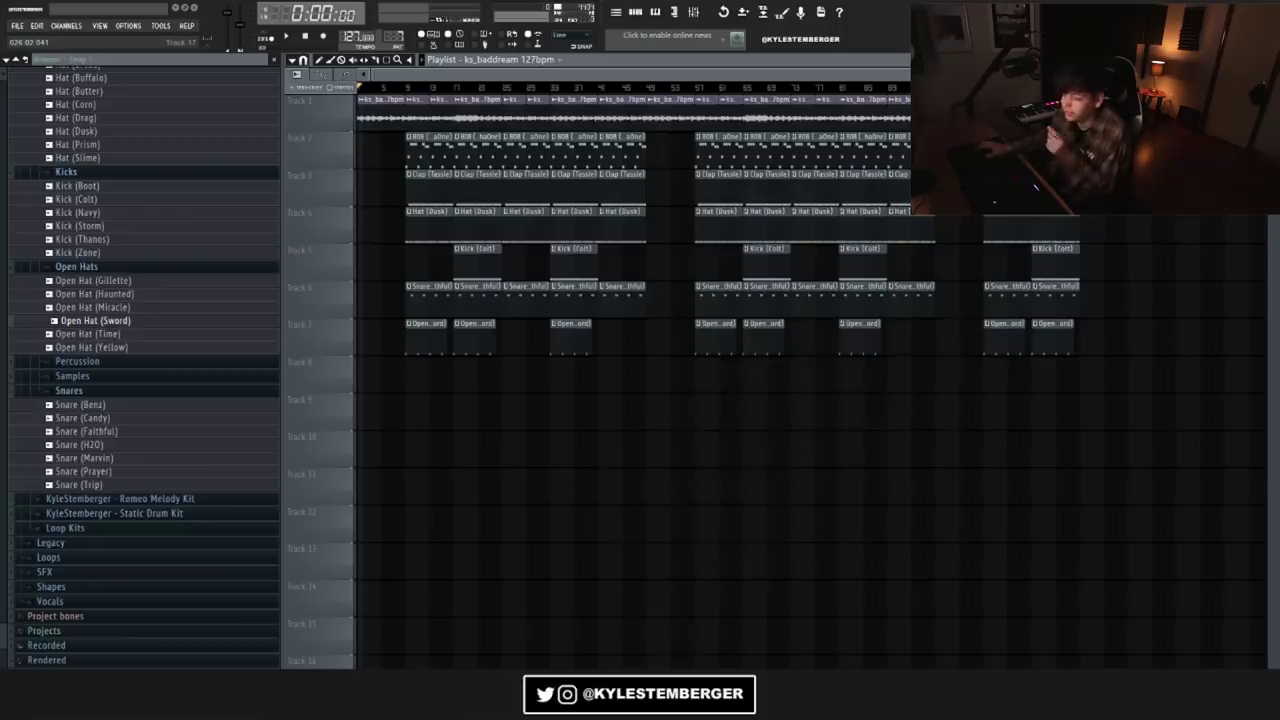
Step: Start a new empty project, and bring up the timer window and move it aside
{"action": "left_click", "coordinate": [20, 27]}
{"action": "left_click", "coordinate": [26, 38]}
{"action": "left_click", "coordinate": [656, 387]}
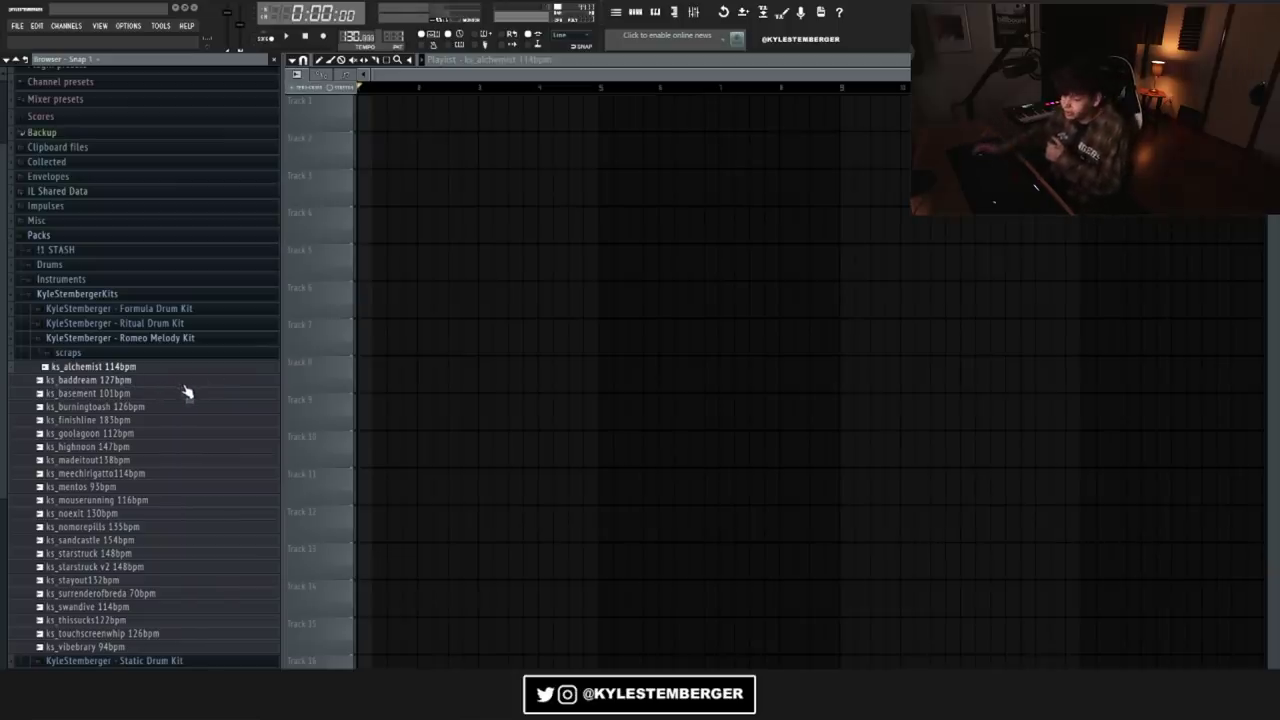
{"action": "left_click", "coordinate": [500, 707]}
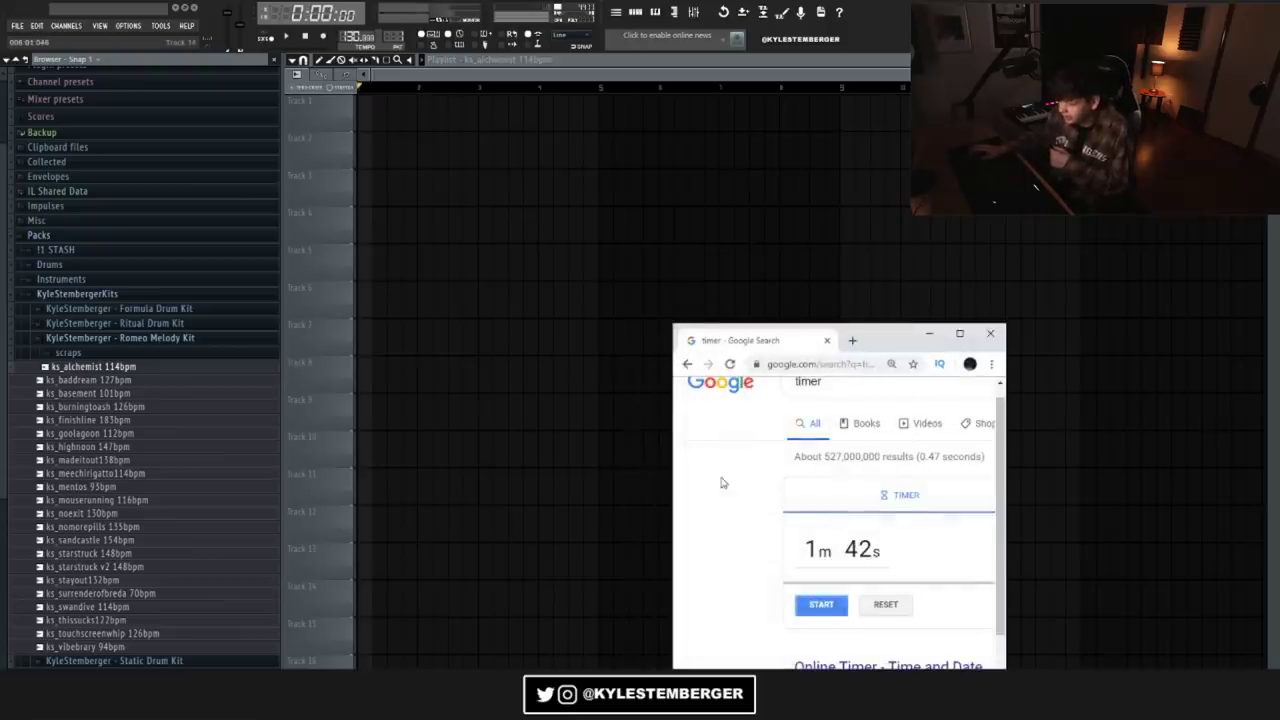
{"action": "left_click_drag", "start_coordinate": [878, 347], "coordinate": [1279, 147]}
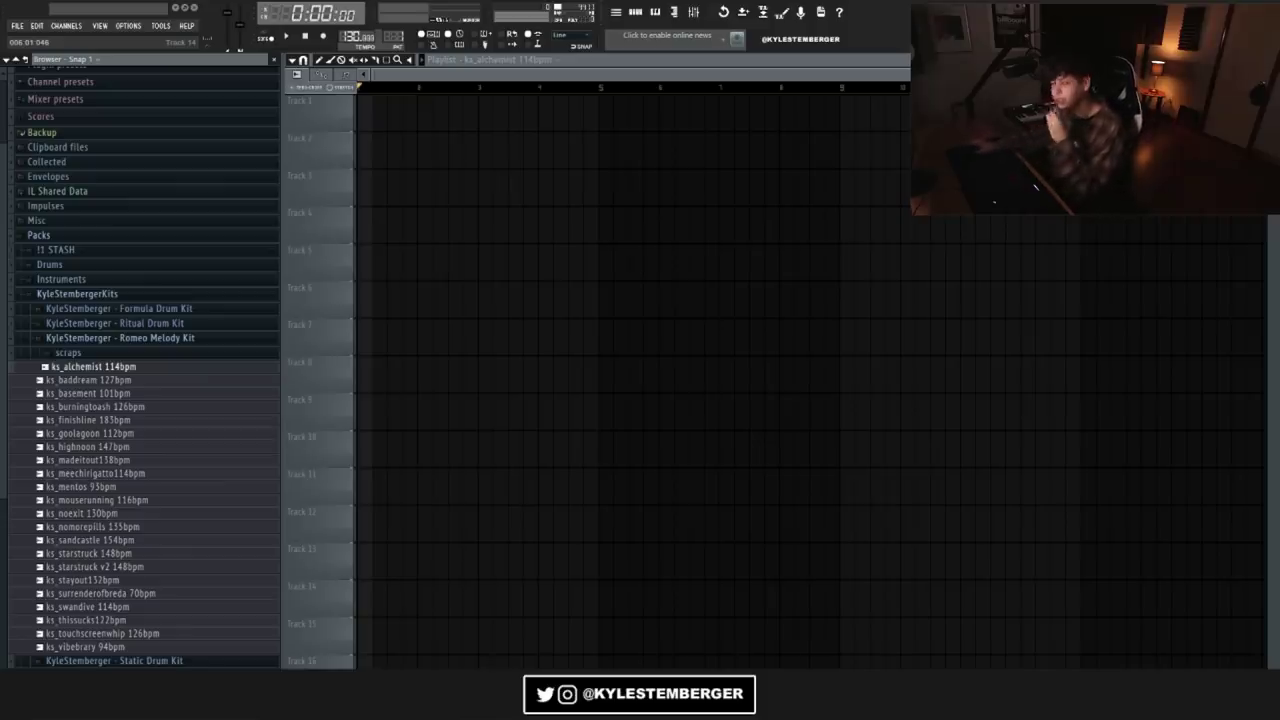
Step: Place the ks_alchemist 114bpm loop at bar 1 of Track 1 and set the tempo to 114 BPM
{"action": "left_click_drag", "start_coordinate": [95, 390], "coordinate": [400, 108]}
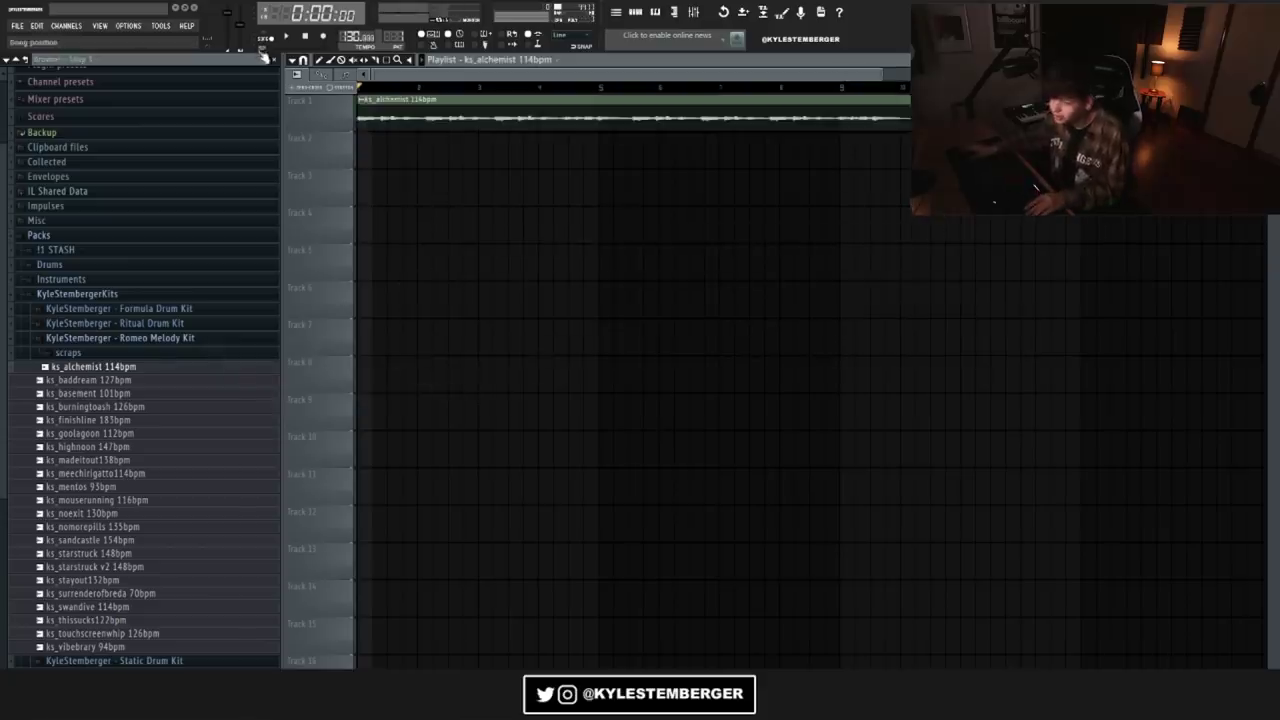
{"action": "left_click_drag", "start_coordinate": [355, 34], "coordinate": [355, 42]}
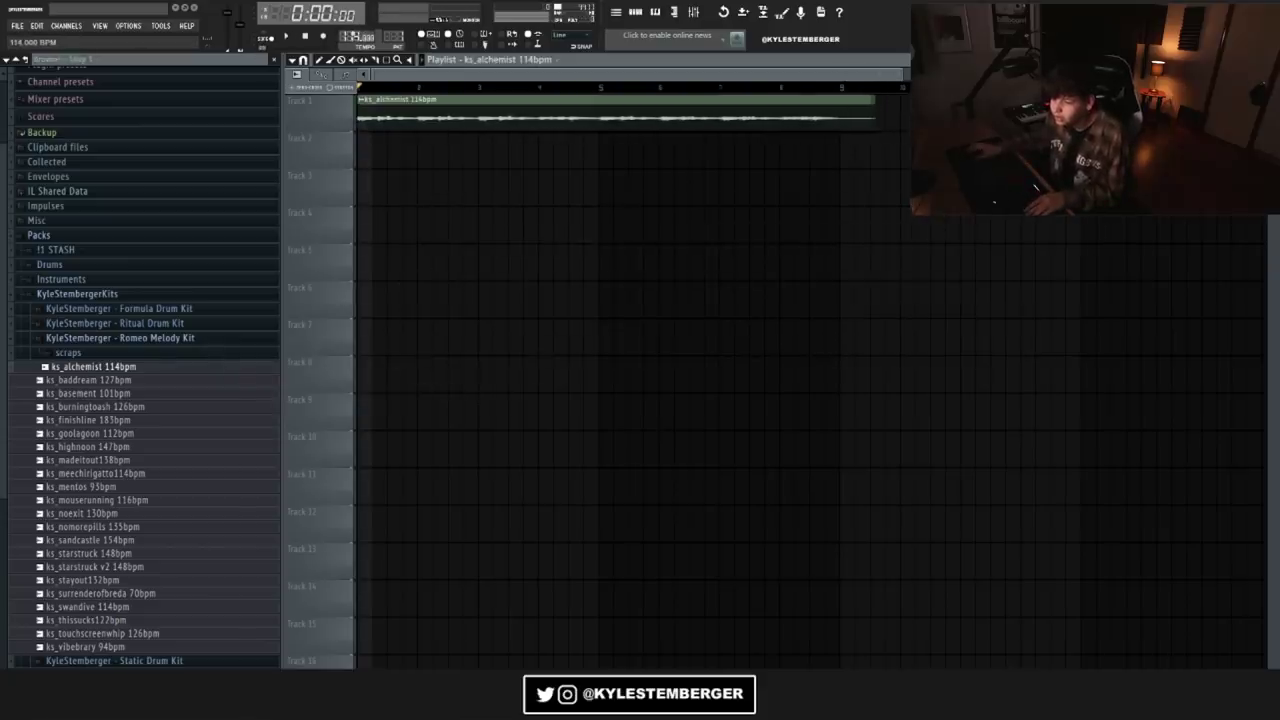
Step: Place Pattern 1 at the start of Track 2 and add the Ritual Drum Kit's Clap (Tassle) with a hit on step 9
{"action": "left_click", "coordinate": [483, 61]}
{"action": "left_click", "coordinate": [490, 110]}
{"action": "left_click_drag", "start_coordinate": [440, 148], "coordinate": [336, 159]}
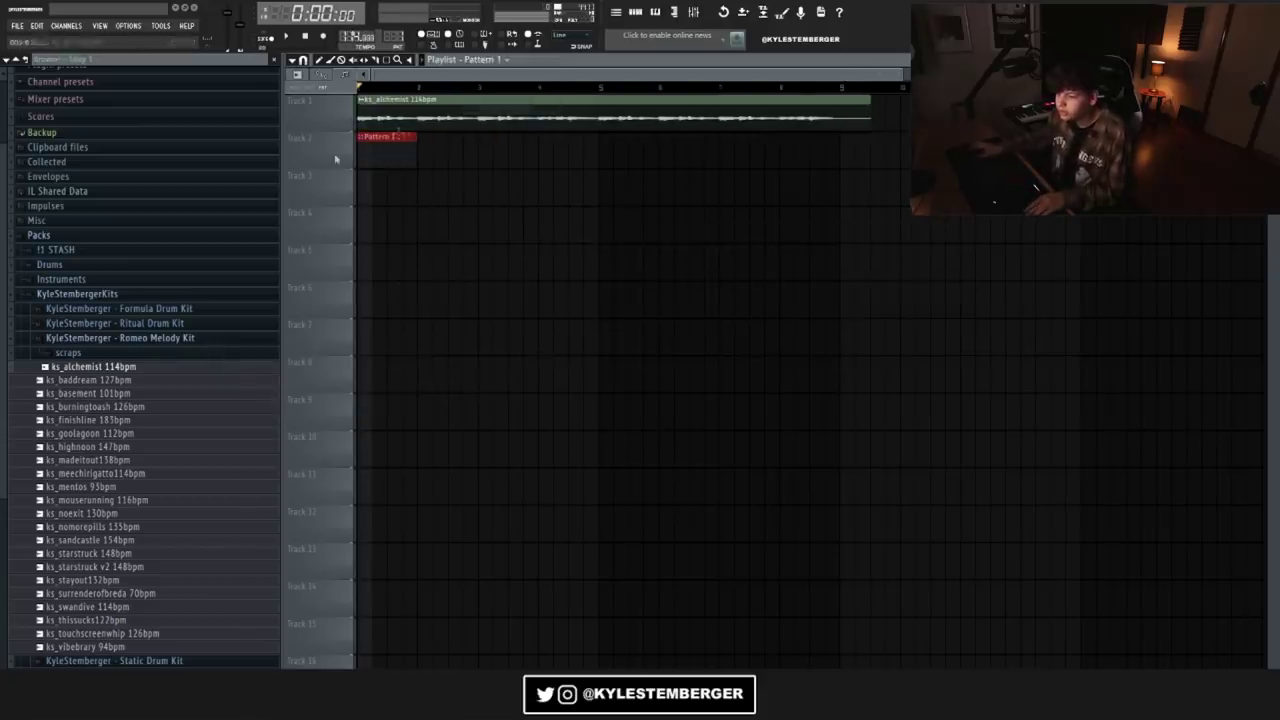
{"action": "left_click", "coordinate": [641, 17]}
{"action": "left_click", "coordinate": [105, 346]}
{"action": "left_click", "coordinate": [118, 390]}
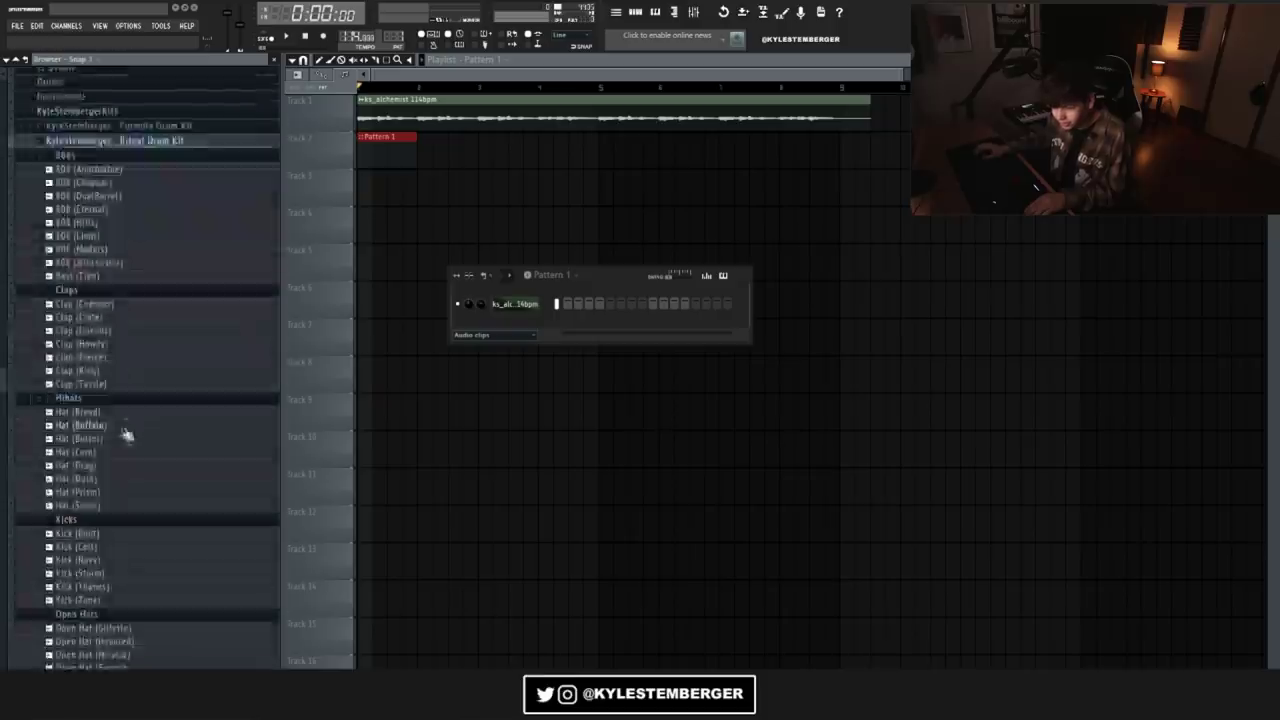
{"action": "left_click_drag", "start_coordinate": [105, 315], "coordinate": [523, 322]}
{"action": "left_click", "coordinate": [652, 324]}
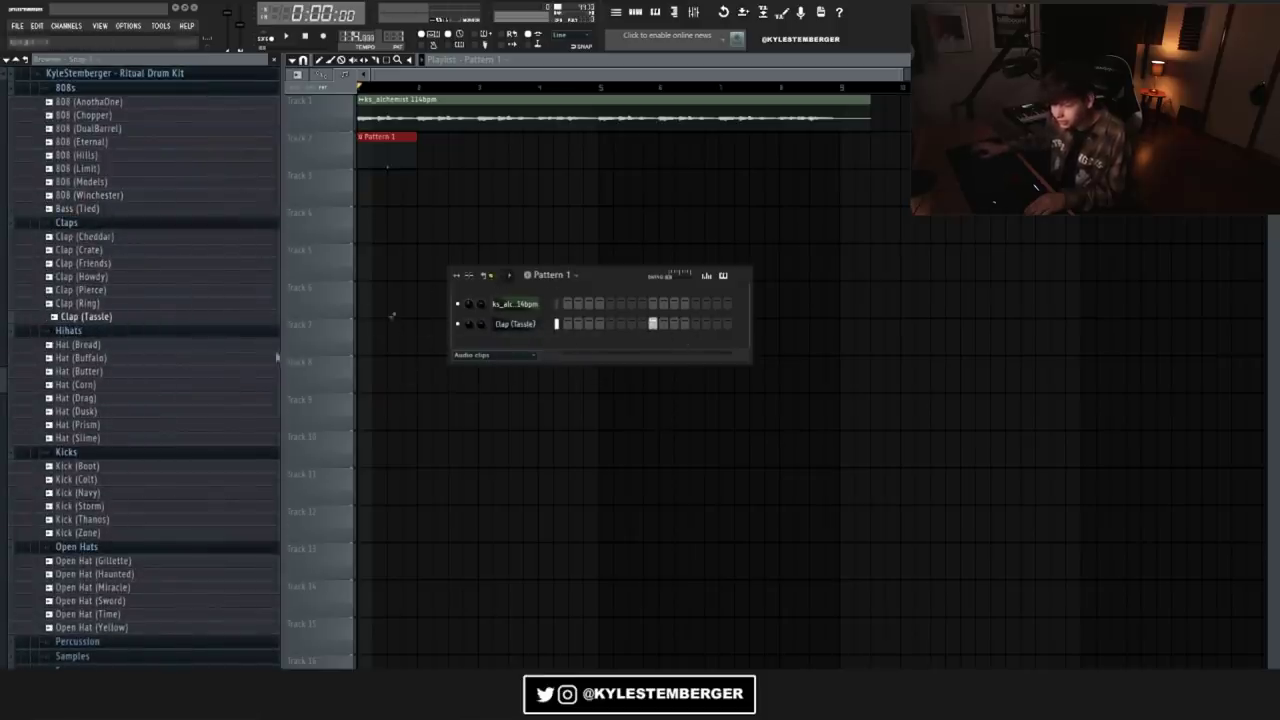
Step: Add Hat (Dusk) filled on every second step, and repeat its notes in the piano roll across eight bars
{"action": "left_click_drag", "start_coordinate": [91, 412], "coordinate": [515, 344]}
{"action": "right_click", "coordinate": [540, 344]}
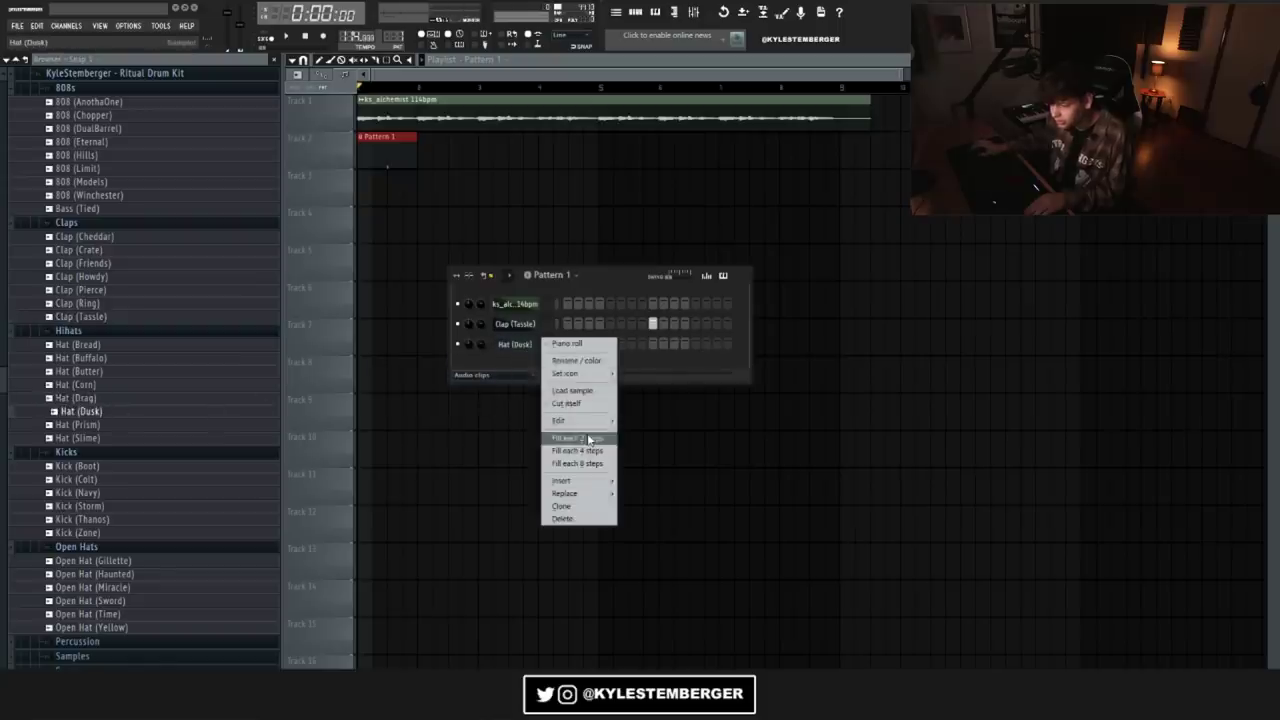
{"action": "left_click", "coordinate": [577, 437]}
{"action": "right_click", "coordinate": [536, 345]}
{"action": "left_click", "coordinate": [558, 346]}
{"action": "left_click_drag", "start_coordinate": [487, 75], "coordinate": [1108, 78]}
{"action": "key", "text": "ctrl+b"}
{"action": "key", "text": "ctrl+b"}
{"action": "key", "text": "ctrl+b"}
{"action": "key", "text": "ctrl+b"}
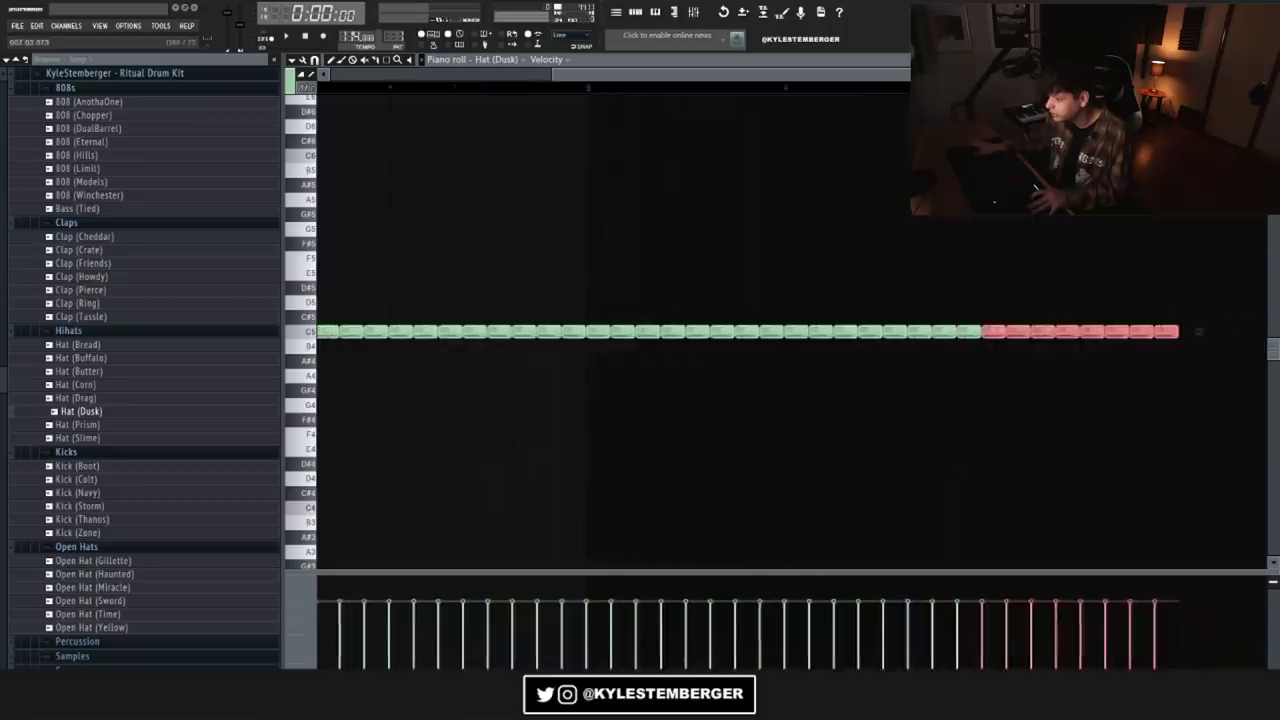
Step: Start playback and trim the ks_alchemist clip to end at bar 9, level with the Pattern 1 clip
{"action": "key", "text": "space"}
{"action": "left_click", "coordinate": [620, 14]}
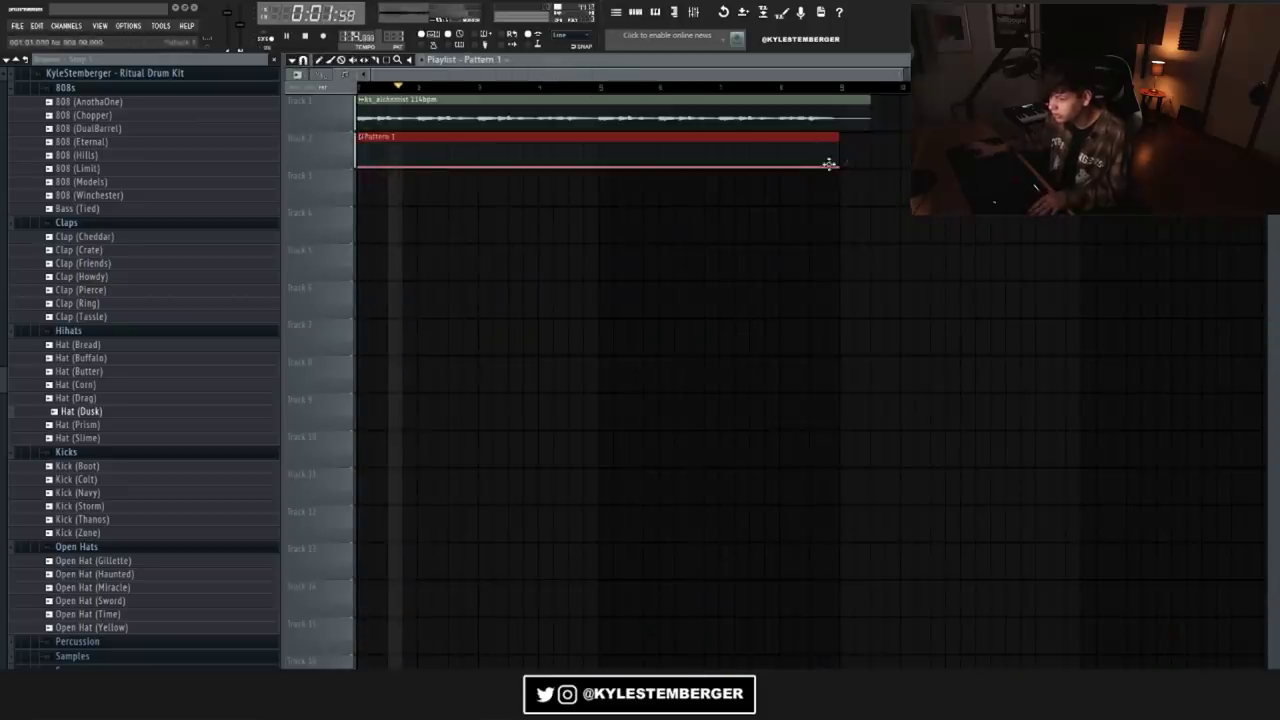
{"action": "left_click_drag", "start_coordinate": [867, 119], "coordinate": [840, 122]}
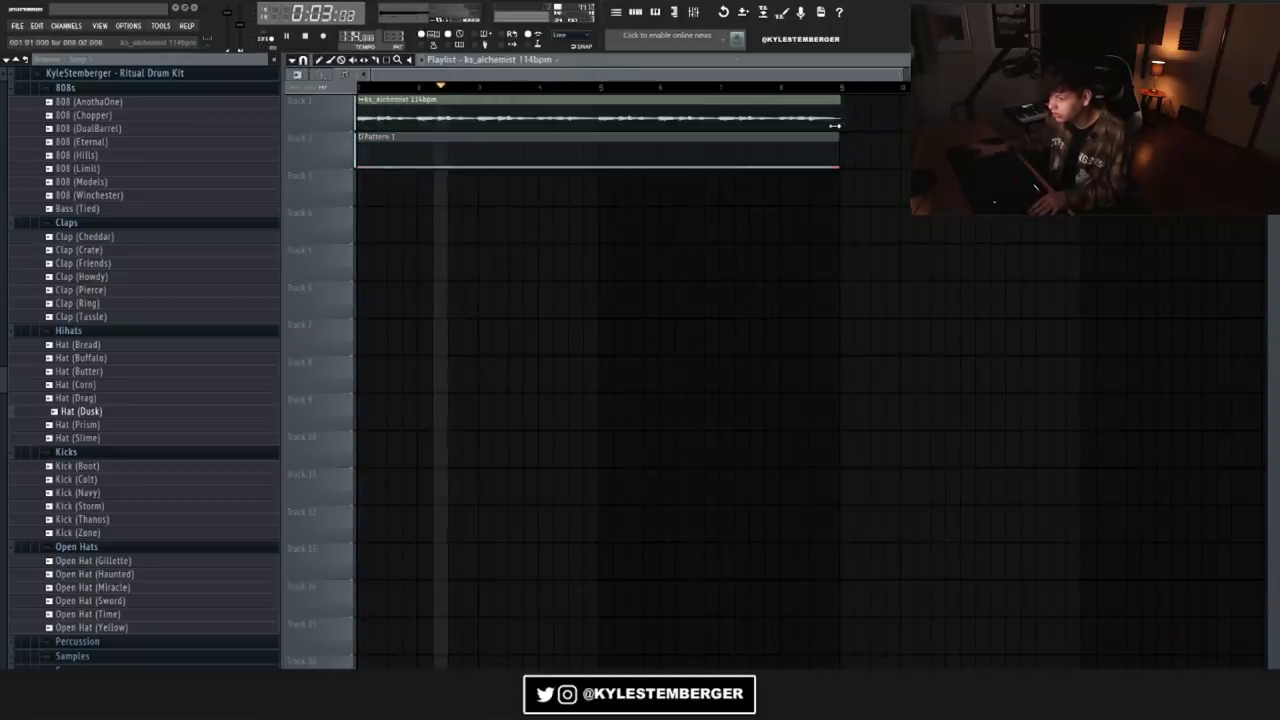
Step: Turn down the volume of the ks_alchemist channel and disable the Fruity Limiter on the master track
{"action": "left_click", "coordinate": [654, 14]}
{"action": "left_click_drag", "start_coordinate": [481, 304], "coordinate": [481, 312]}
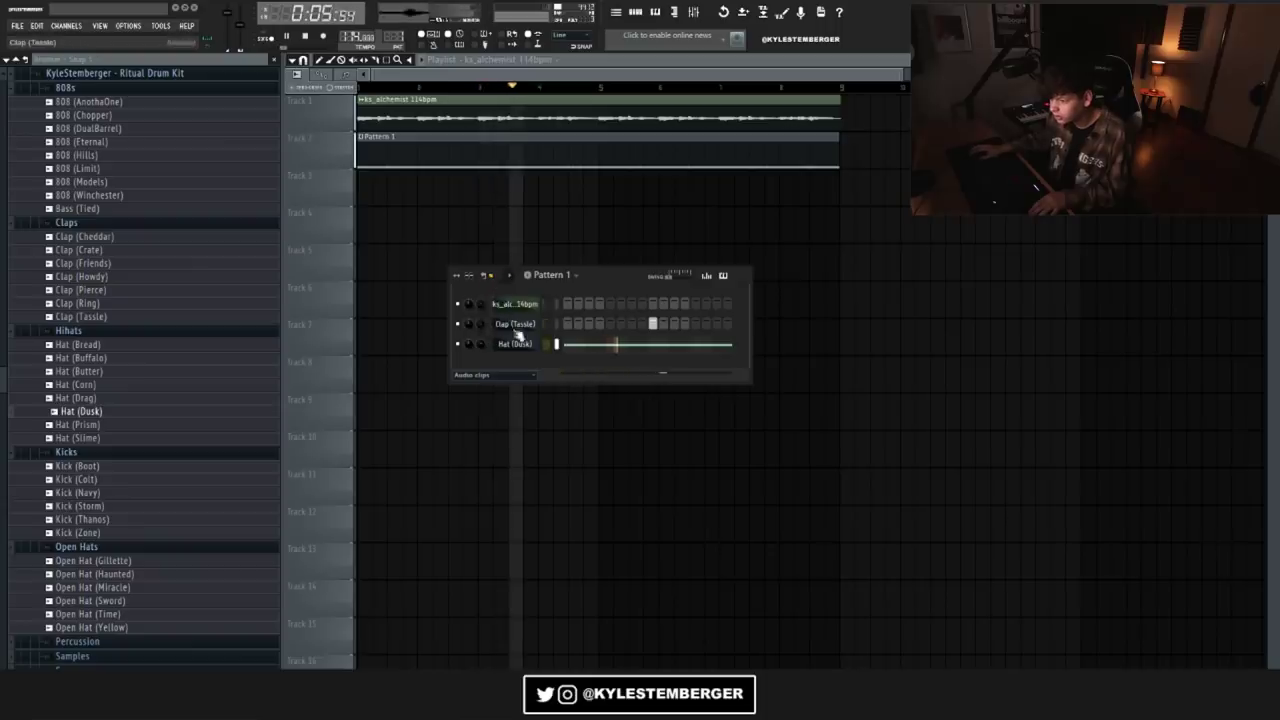
{"action": "left_click", "coordinate": [515, 323]}
{"action": "left_click", "coordinate": [627, 174]}
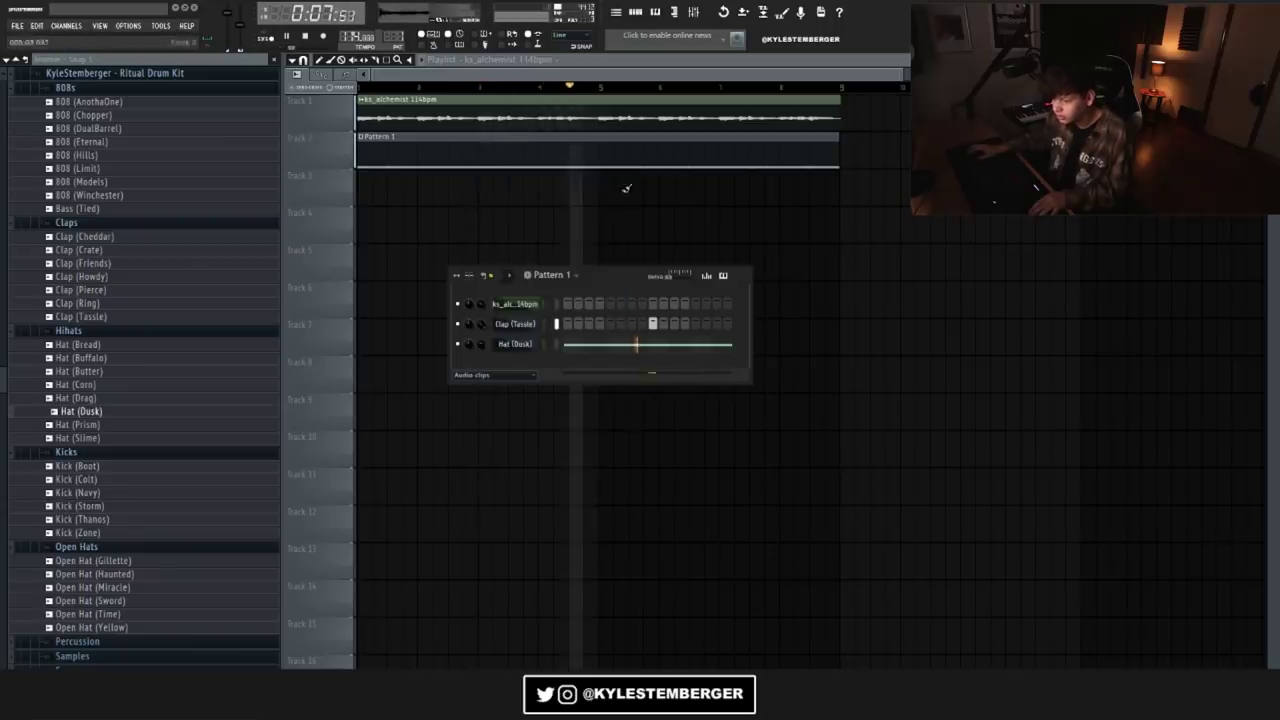
{"action": "left_click", "coordinate": [693, 12]}
{"action": "left_click", "coordinate": [903, 296]}
{"action": "left_click", "coordinate": [912, 166]}
Step: Add 808 (Models) as a new channel below the hat and open its piano roll
{"action": "left_click_drag", "start_coordinate": [98, 183], "coordinate": [525, 370]}
{"action": "right_click", "coordinate": [525, 367]}
{"action": "left_click", "coordinate": [564, 363]}
{"action": "left_click_drag", "start_coordinate": [637, 76], "coordinate": [338, 86]}
{"action": "left_click", "coordinate": [315, 61]}
{"action": "left_click", "coordinate": [318, 168]}
{"action": "left_click", "coordinate": [330, 258]}
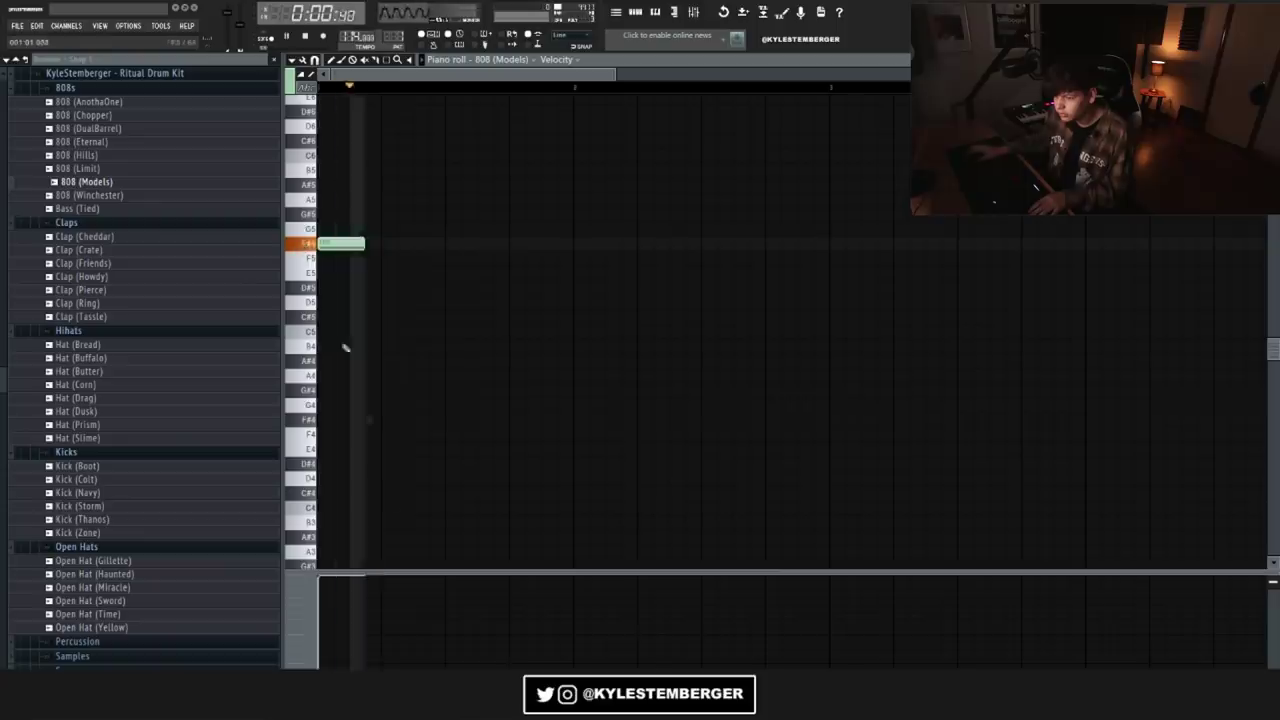
{"action": "left_click", "coordinate": [321, 259]}
{"action": "key", "text": "space"}
{"action": "right_click", "coordinate": [335, 258]}
Step: Place short F6 808 notes on steps 1, 7 and 13 of bars 1 and 3, with the beat playing
{"action": "scroll", "coordinate": [348, 208], "scroll_direction": "up", "scroll_amount": 2}
{"action": "left_click", "coordinate": [335, 170]}
{"action": "key", "text": "space"}
{"action": "left_click", "coordinate": [431, 171]}
{"action": "left_click", "coordinate": [516, 170]}
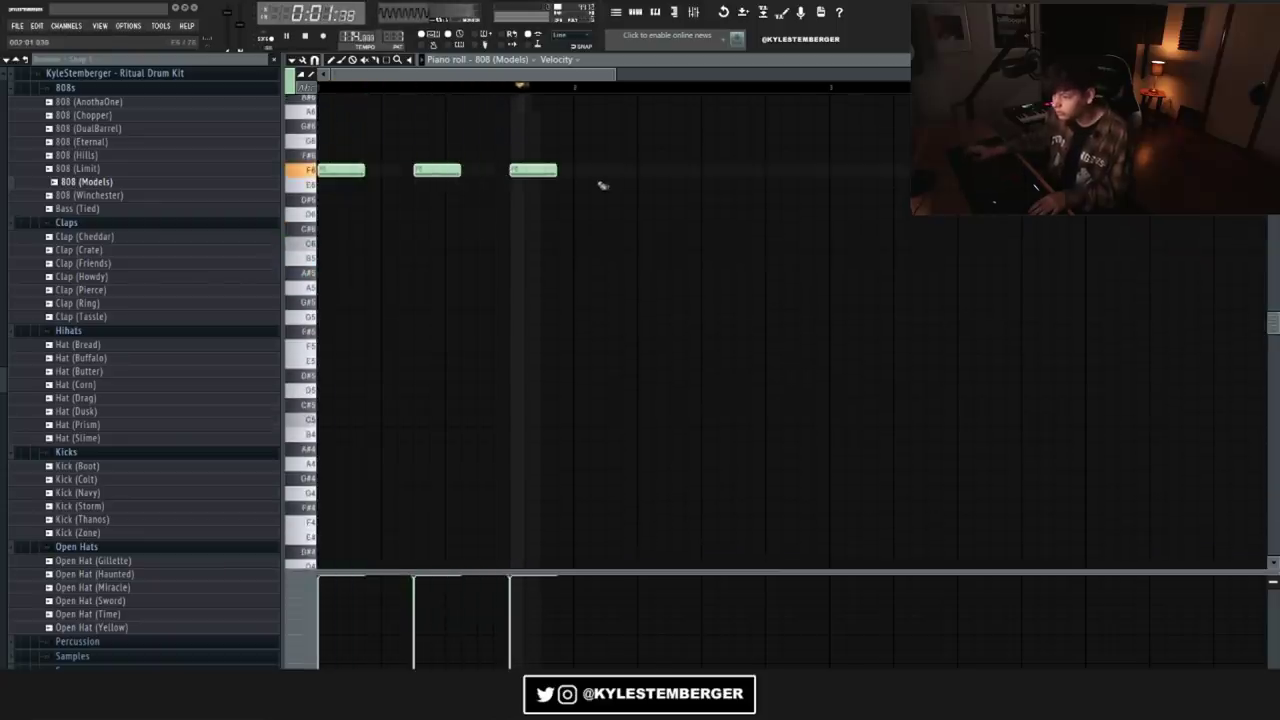
{"action": "left_click", "coordinate": [837, 171]}
{"action": "left_click", "coordinate": [933, 171]}
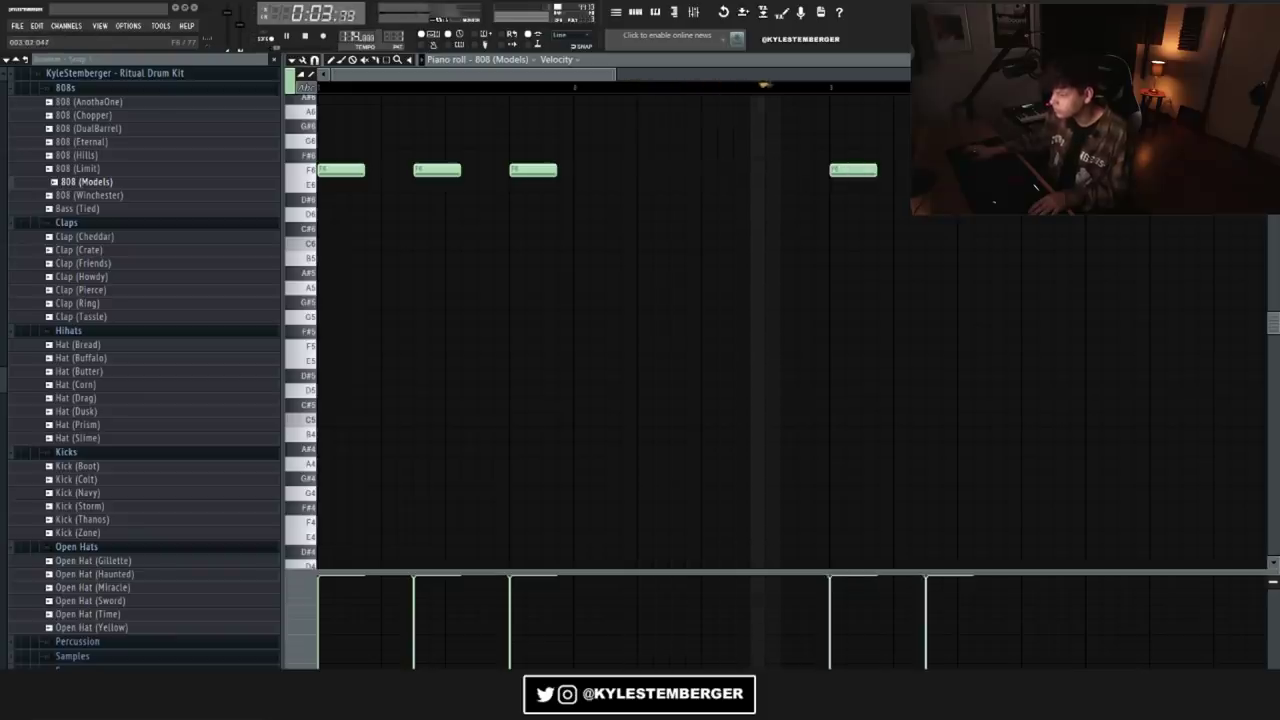
{"action": "scroll", "coordinate": [620, 92], "scroll_direction": "down", "scroll_amount": 2}
{"action": "left_click", "coordinate": [645, 170]}
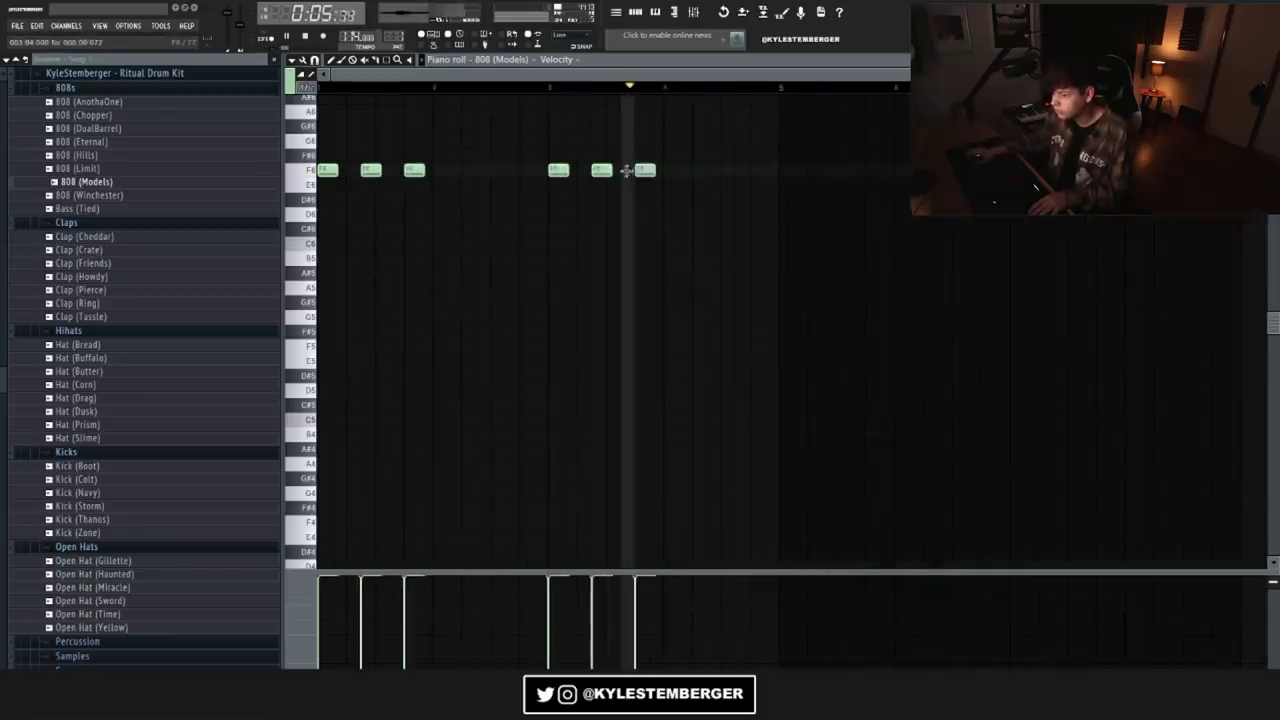
Step: Add a short C#6 808 note midway through bar 4 and transpose all the 808 notes down one octave
{"action": "left_click", "coordinate": [727, 234]}
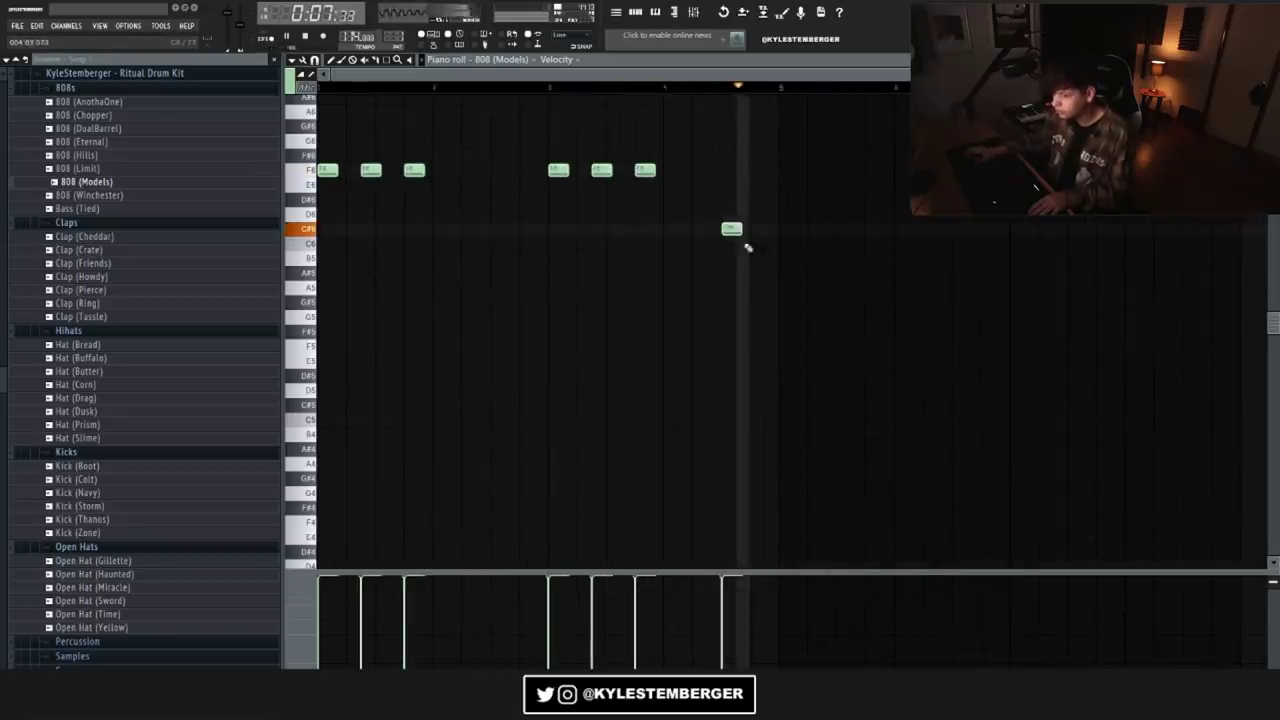
{"action": "key", "text": "ctrl+a"}
{"action": "key", "text": "ctrl+Down"}
Step: Change the snap in the Hat (Dusk) piano roll and put shorter roll notes near the end of bar 2
{"action": "key", "text": "F6"}
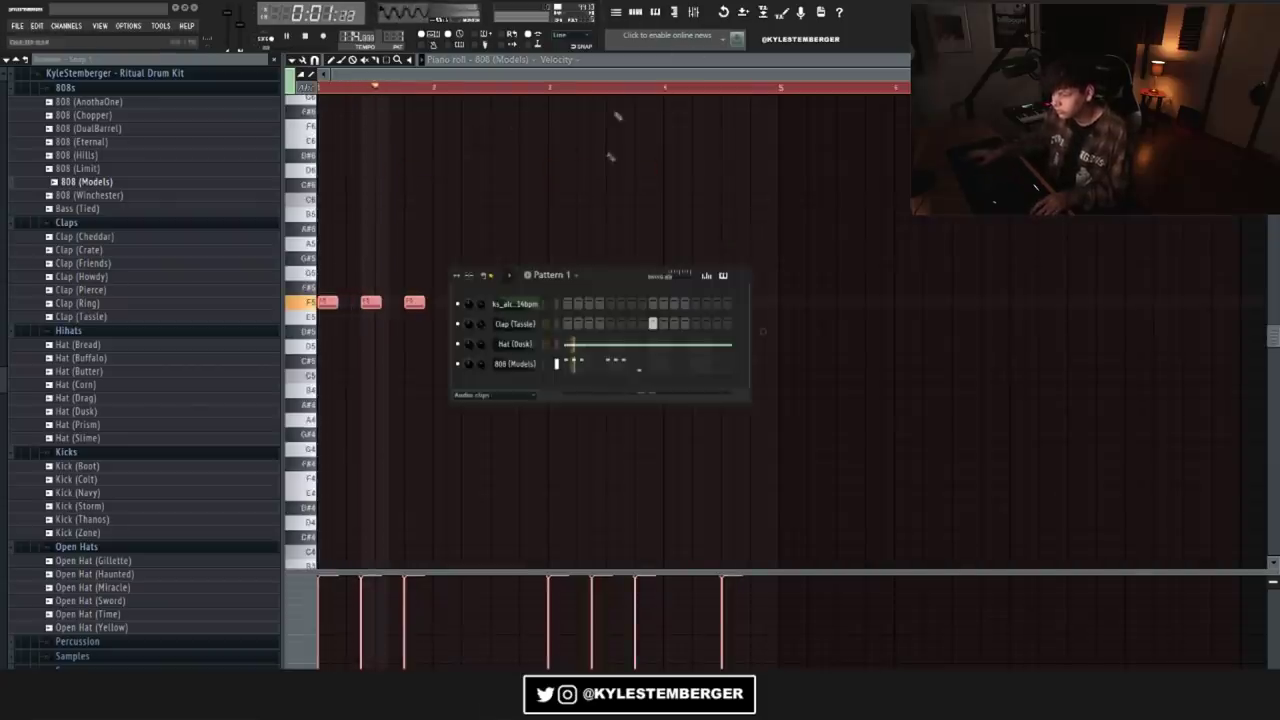
{"action": "right_click", "coordinate": [540, 342]}
{"action": "left_click", "coordinate": [566, 345]}
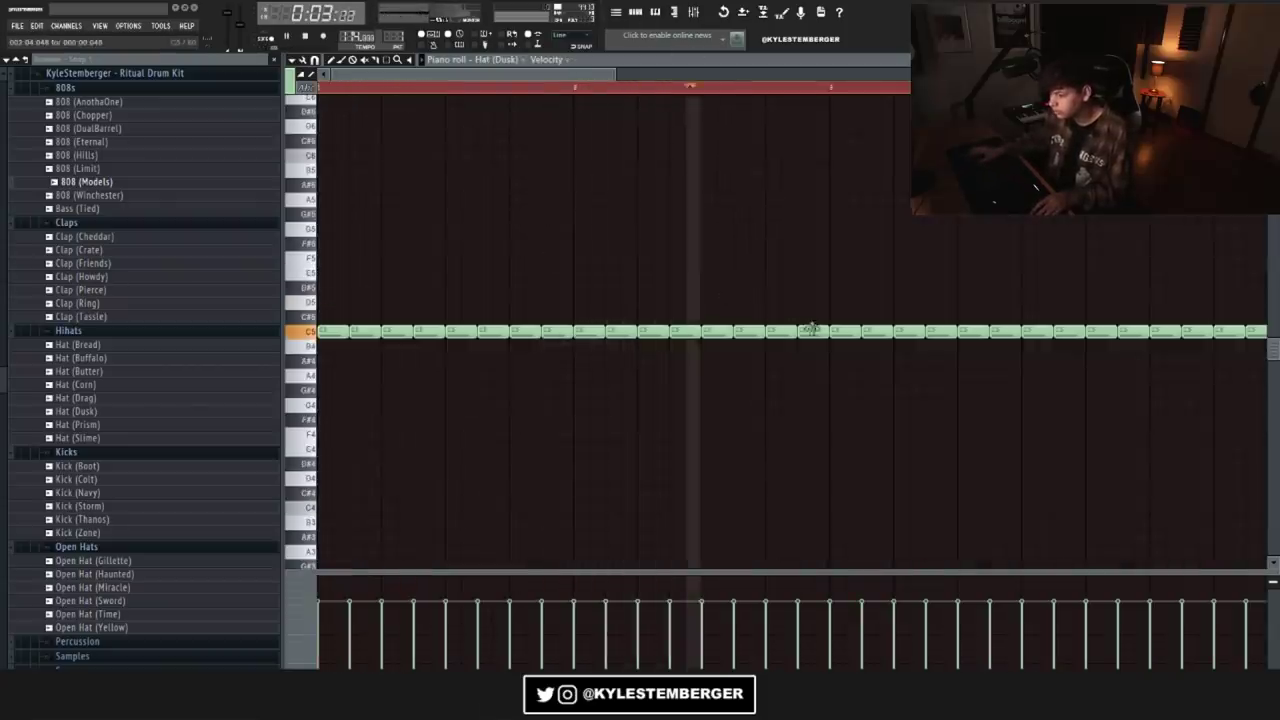
{"action": "left_click", "coordinate": [315, 60]}
{"action": "left_click", "coordinate": [337, 158]}
{"action": "left_click", "coordinate": [781, 331]}
Step: Replace the hat notes in the last beat of bar 4 with three shorter, evenly spaced C5 notes
{"action": "scroll", "coordinate": [689, 98], "scroll_direction": "right", "scroll_amount": 3}
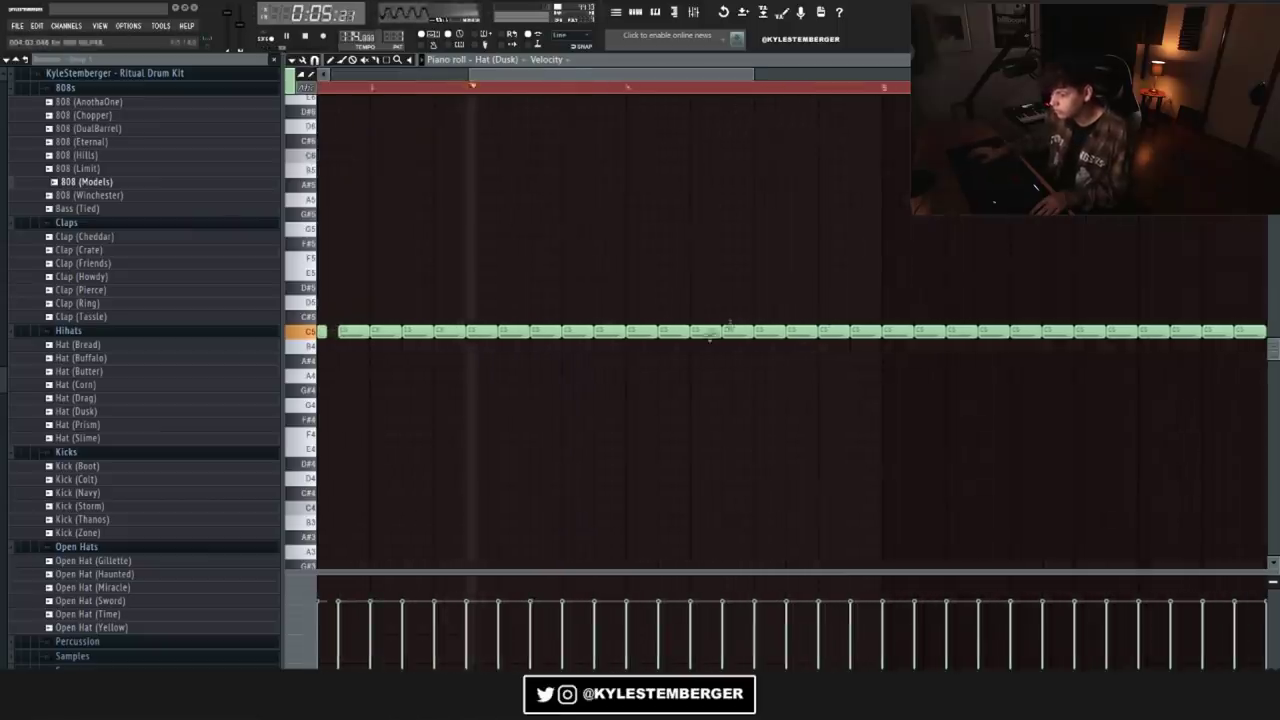
{"action": "right_click", "coordinate": [865, 335]}
{"action": "left_click", "coordinate": [828, 332]}
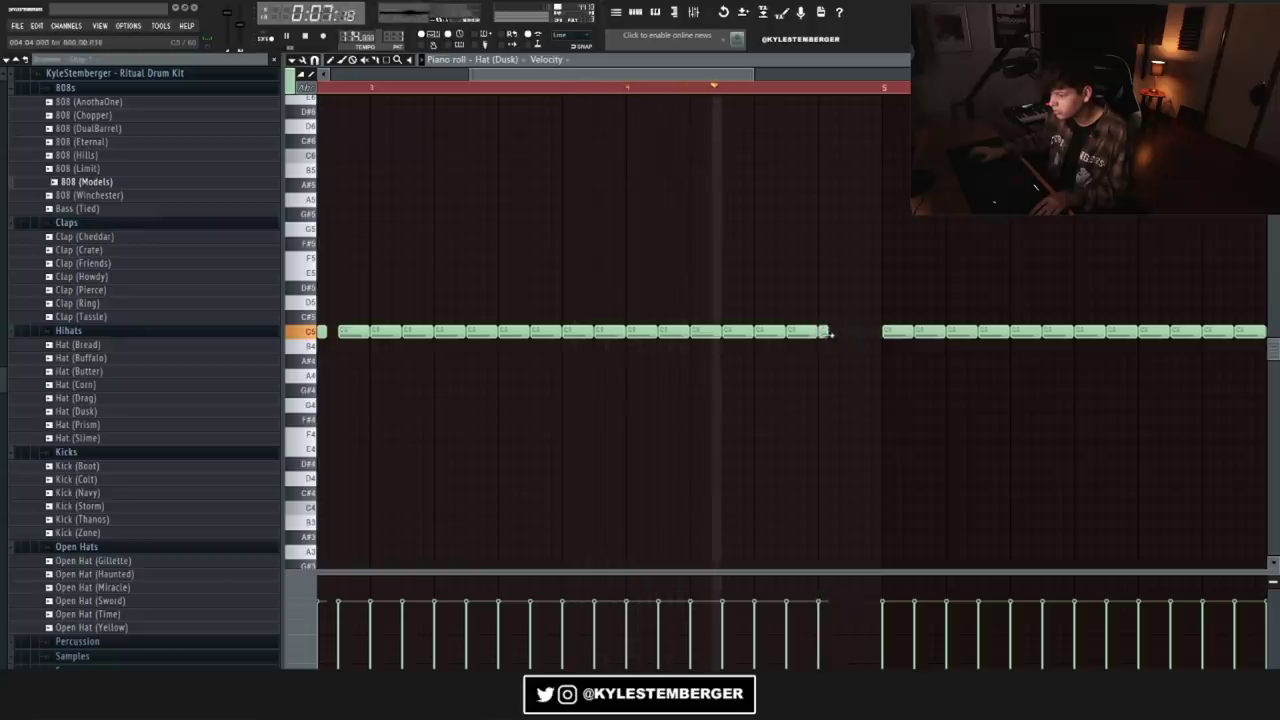
{"action": "left_click", "coordinate": [843, 333]}
{"action": "left_click", "coordinate": [858, 332]}
{"action": "right_click", "coordinate": [853, 333]}
{"action": "key", "text": "space"}
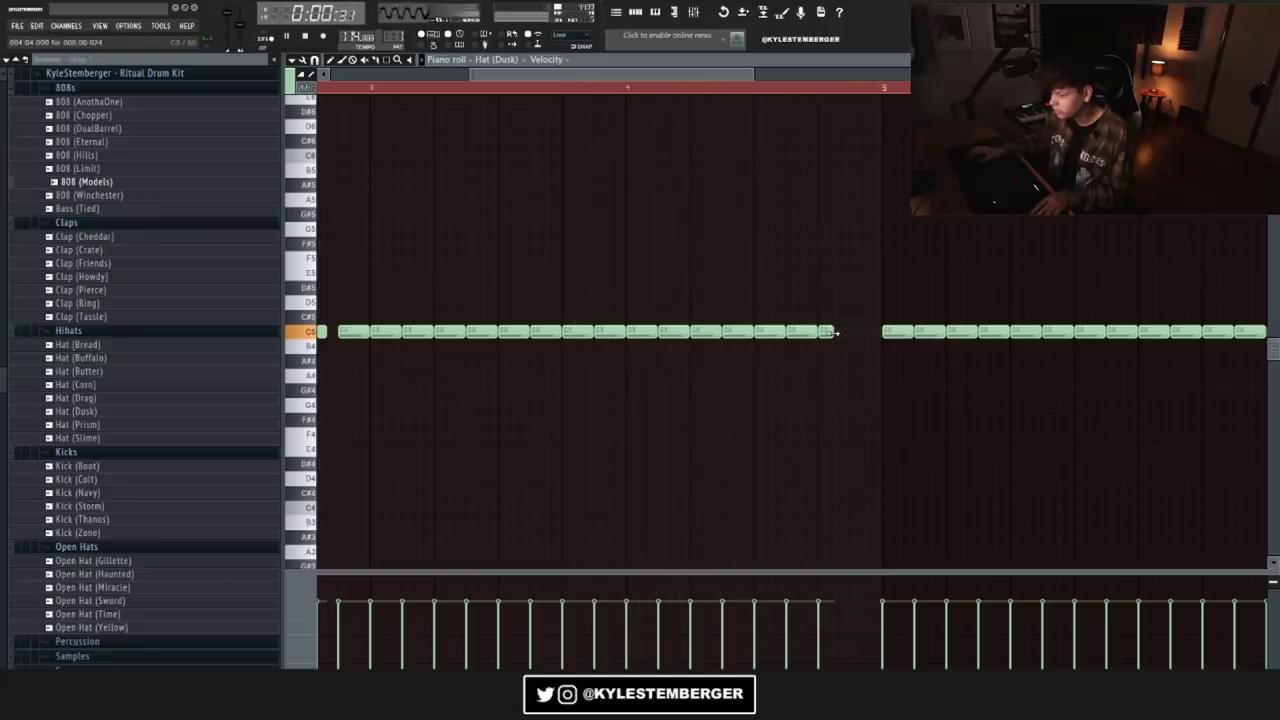
Step: Delete the hat notes after bar 4 and duplicate the first four bars of hats into bars 5 to 8
{"action": "mouse_move", "coordinate": [757, 73]}
{"action": "left_mouse_down"}
{"action": "mouse_move", "coordinate": [1188, 219]}
{"action": "mouse_move", "coordinate": [1270, 225]}
{"action": "left_mouse_up"}
{"action": "mouse_move", "coordinate": [532, 329]}
{"action": "left_mouse_down"}
{"action": "mouse_move", "coordinate": [893, 334]}
{"action": "mouse_move", "coordinate": [577, 331]}
{"action": "left_mouse_up"}
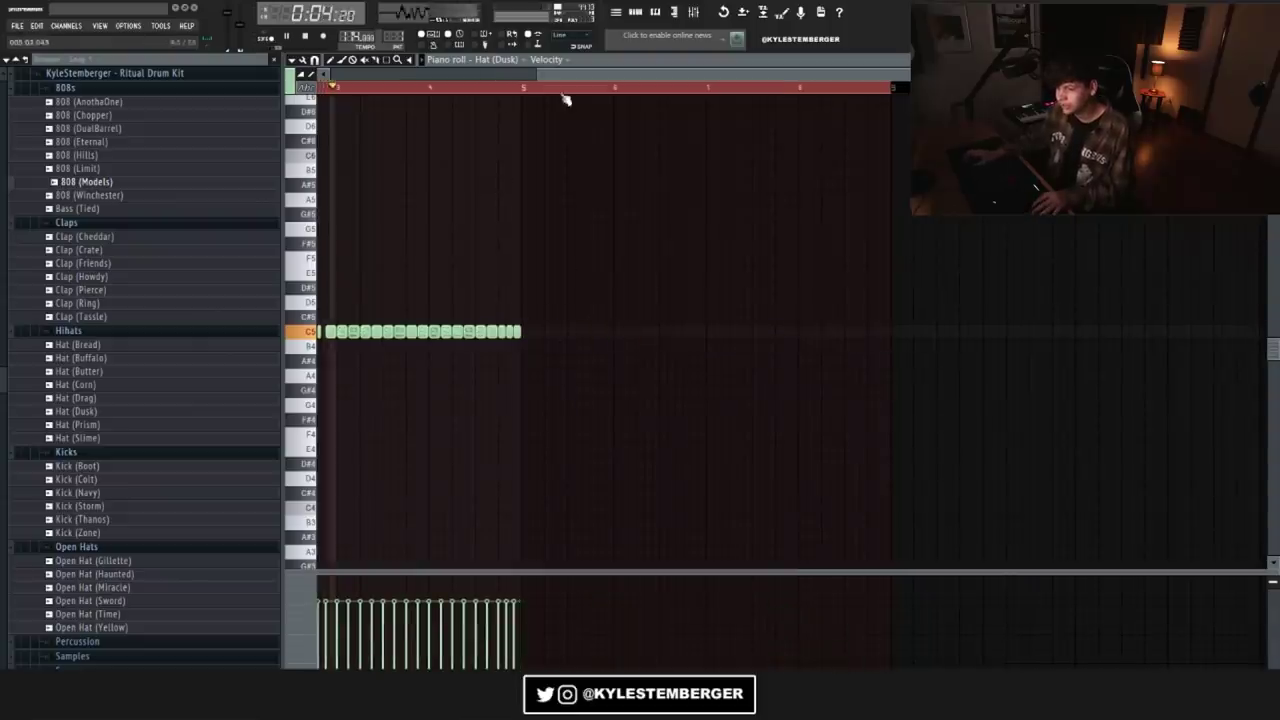
{"action": "left_click_drag", "start_coordinate": [537, 74], "coordinate": [331, 74]}
{"action": "left_click", "coordinate": [389, 92], "text": "ctrl"}
{"action": "key", "text": "ctrl+b"}
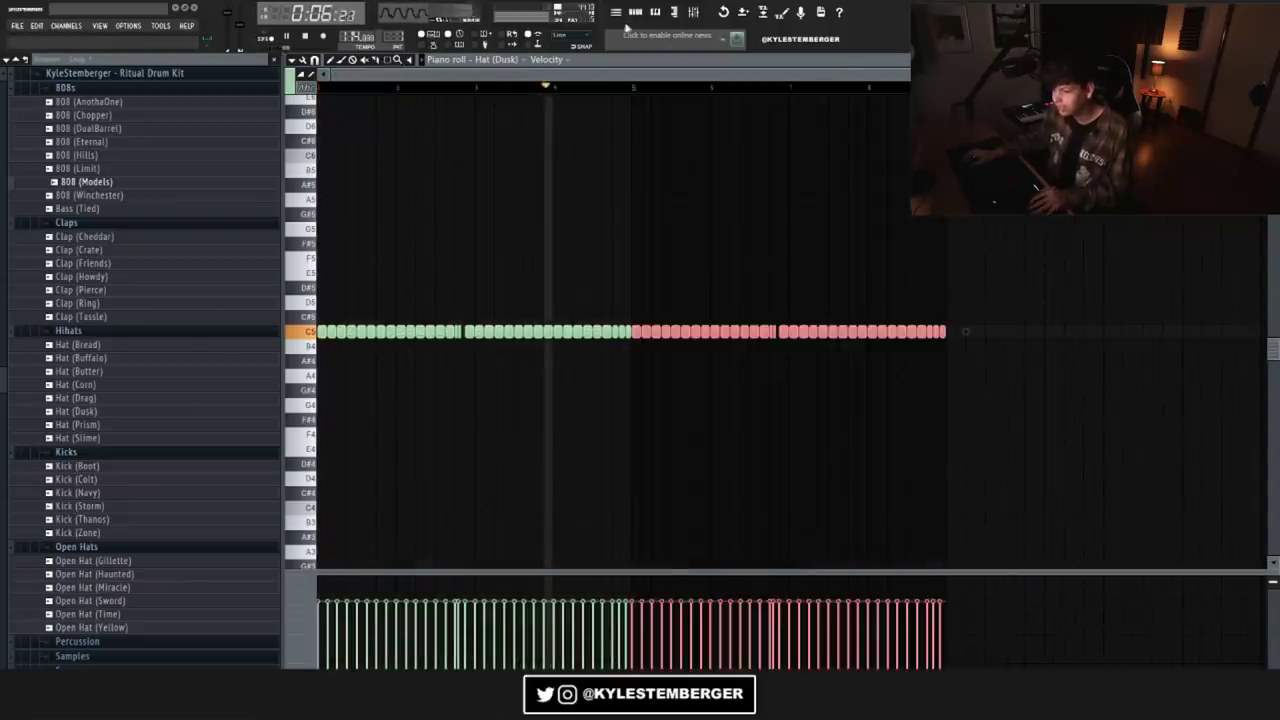
Step: Duplicate the four-bar 808 (Models) note pattern into bars 5 to 8 and deselect the notes
{"action": "left_click", "coordinate": [617, 13]}
{"action": "left_click", "coordinate": [635, 15]}
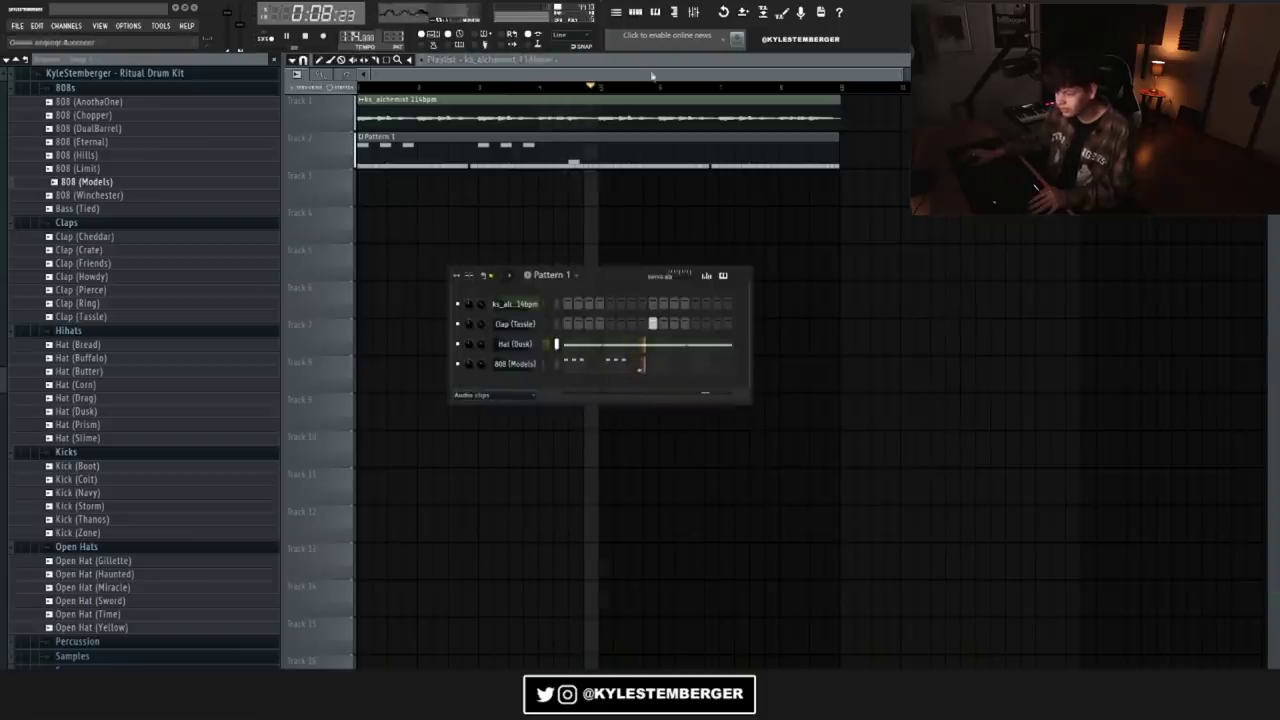
{"action": "left_click", "coordinate": [640, 363]}
{"action": "left_click_drag", "start_coordinate": [611, 74], "coordinate": [720, 74]}
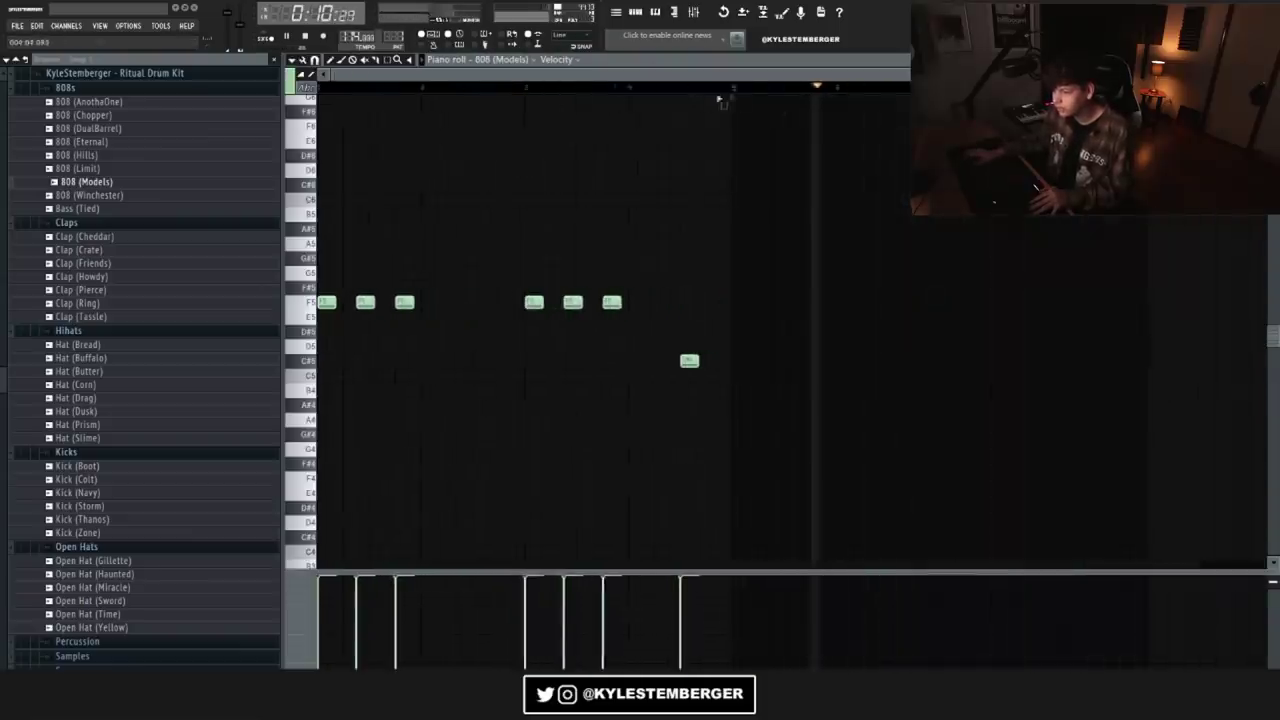
{"action": "key", "text": "ctrl+a"}
{"action": "key", "text": "ctrl+b"}
{"action": "key", "text": "ctrl+d"}
Step: Add Open Hat (Sword) as a new channel below the 808 and place C5 notes at the start of bars 1 and 5
{"action": "left_click", "coordinate": [635, 13]}
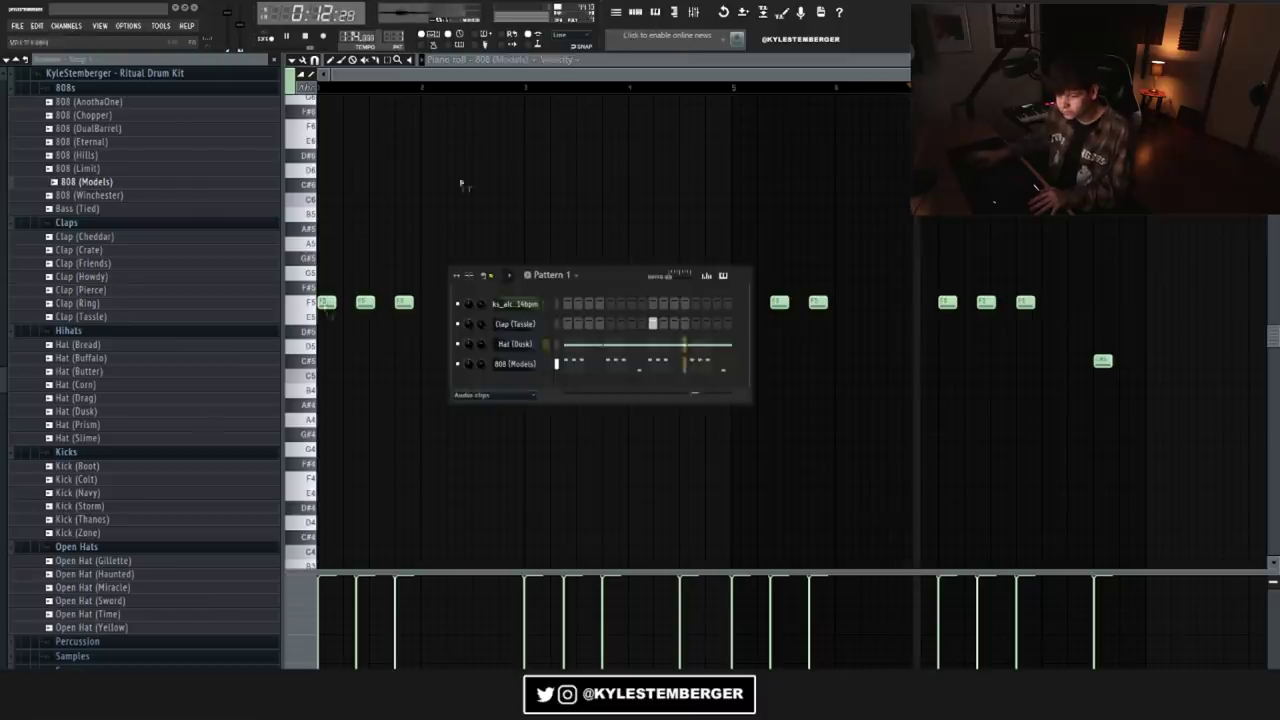
{"action": "left_click_drag", "start_coordinate": [115, 602], "coordinate": [586, 395]}
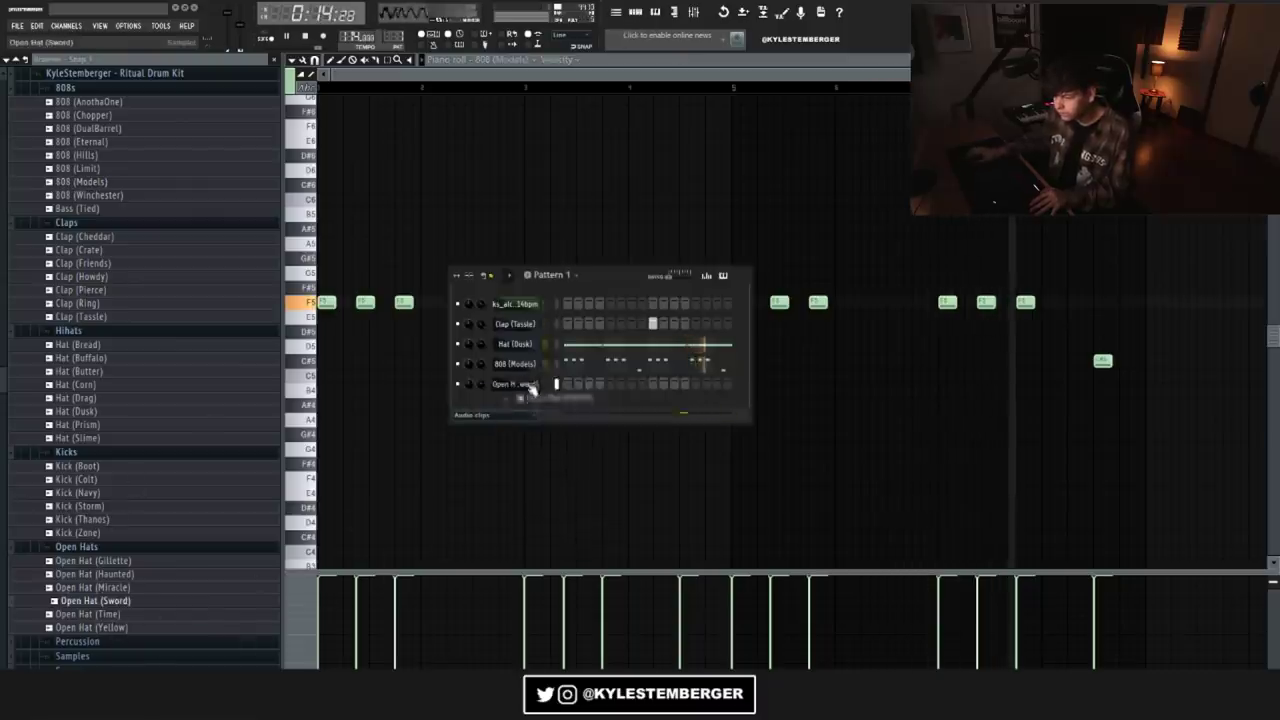
{"action": "right_click", "coordinate": [530, 386]}
{"action": "left_click", "coordinate": [556, 385]}
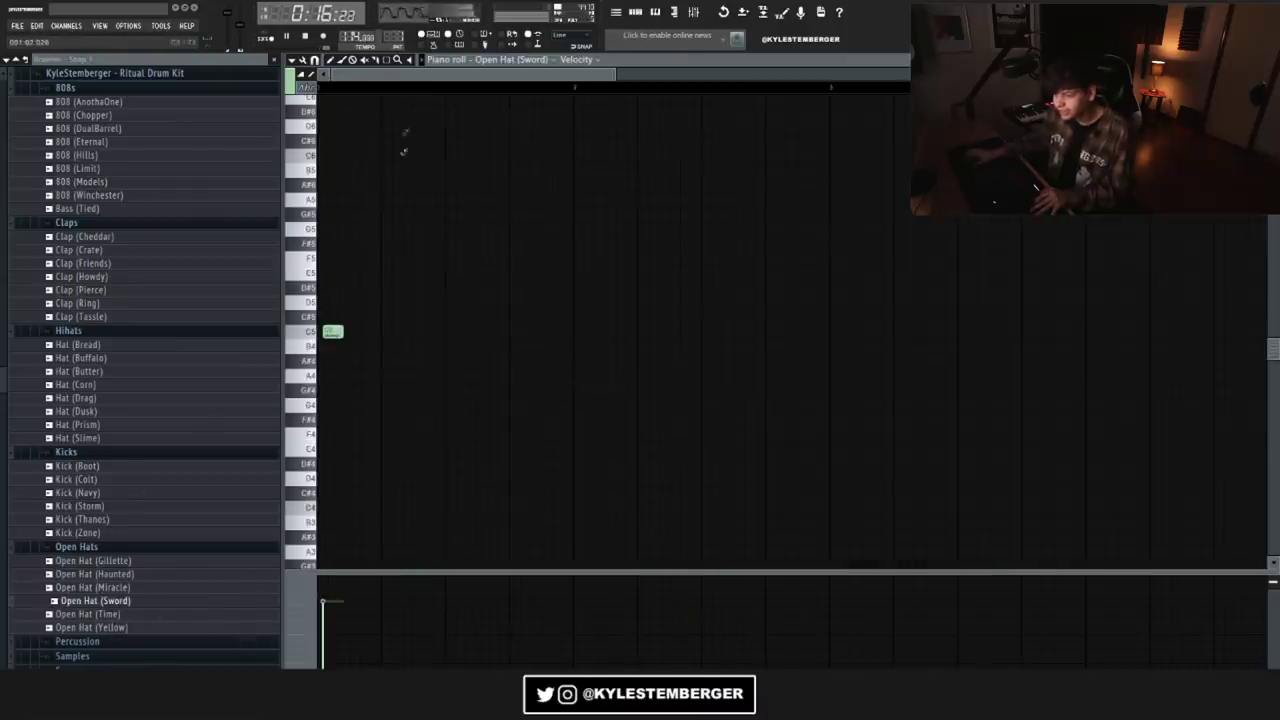
{"action": "key", "text": "space"}
{"action": "left_click", "coordinate": [305, 87]}
{"action": "left_click", "coordinate": [327, 91]}
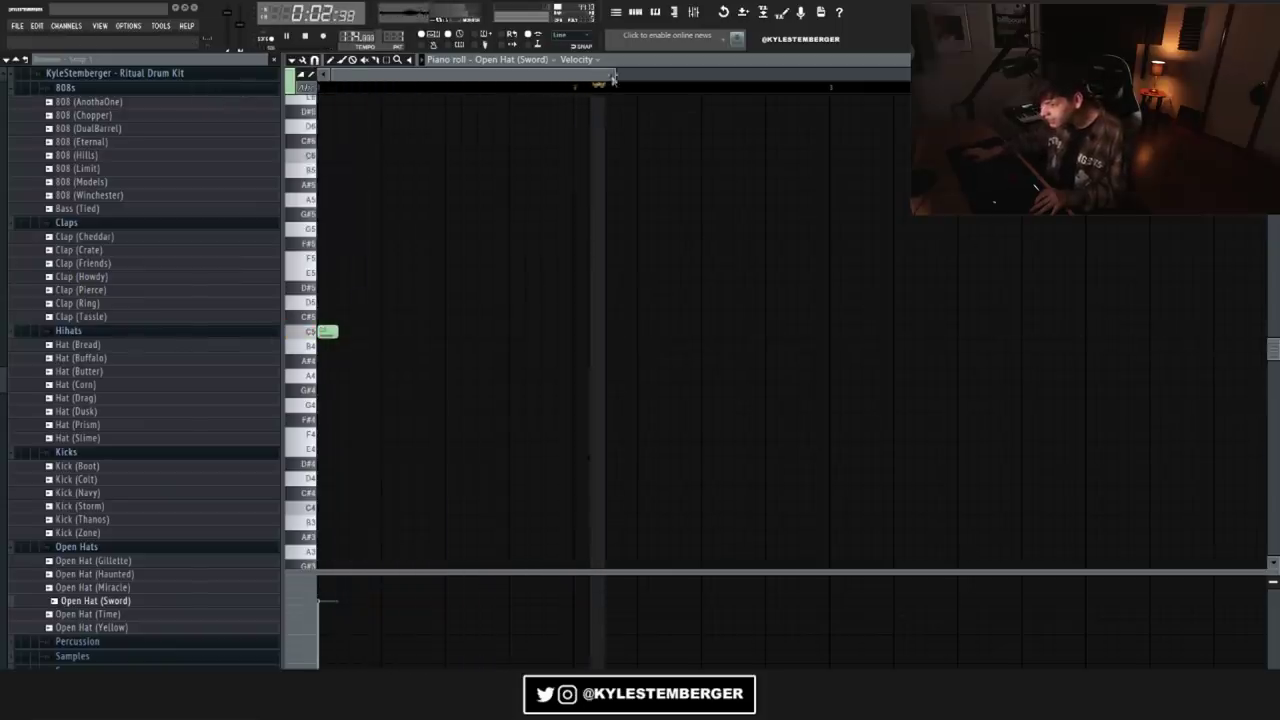
{"action": "left_click", "coordinate": [700, 330]}
Step: Clear the existing clips from the playlist and place ks_alchemist 114bpm back at bar 1 of track 1
{"action": "left_click", "coordinate": [617, 13]}
{"action": "key", "text": "space"}
{"action": "right_click", "coordinate": [578, 120]}
{"action": "left_click", "coordinate": [530, 61]}
{"action": "left_click", "coordinate": [505, 86]}
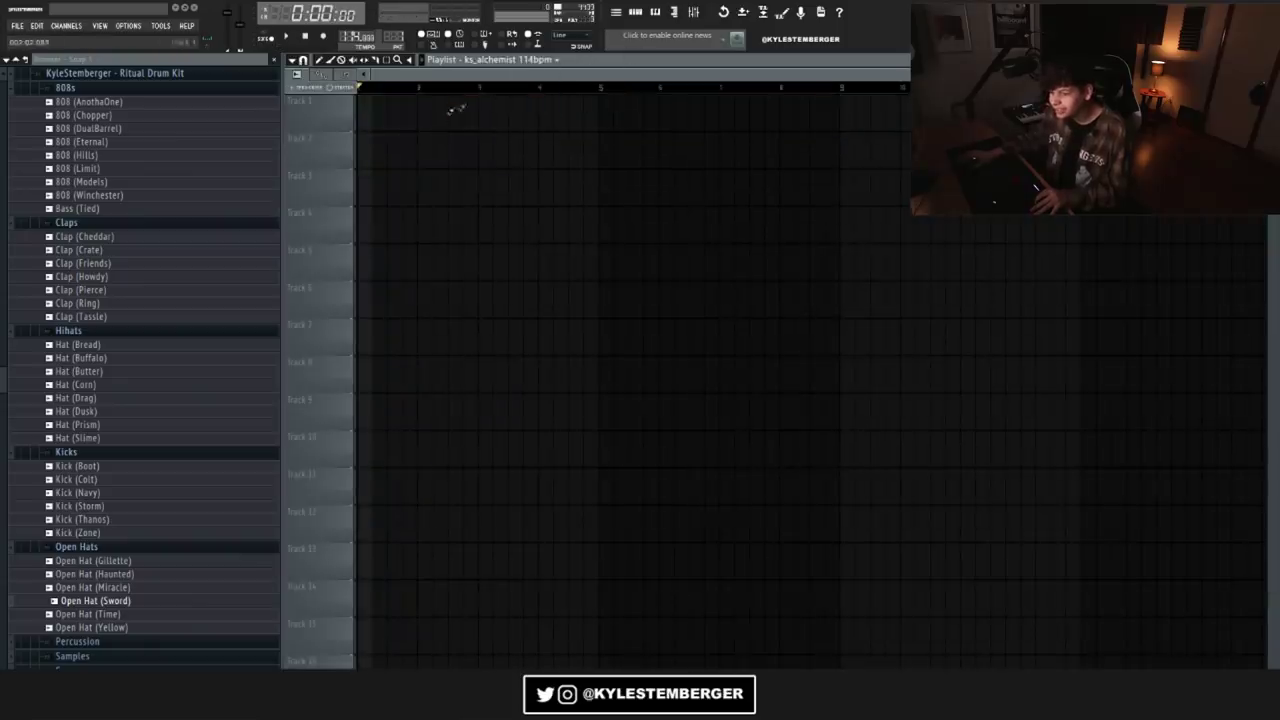
{"action": "left_click_drag", "start_coordinate": [466, 106], "coordinate": [465, 93]}
Step: Split Pattern 1 by channel and place the clap, hat, 808 and open hat clips at bar 1 on tracks 2 to 5
{"action": "left_click", "coordinate": [637, 15]}
{"action": "left_click", "coordinate": [568, 274]}
{"action": "left_click", "coordinate": [663, 426]}
{"action": "left_click_drag", "start_coordinate": [898, 366], "coordinate": [389, 127]}
{"action": "right_click", "coordinate": [392, 140]}
{"action": "left_click", "coordinate": [499, 61]}
{"action": "left_click", "coordinate": [498, 109]}
{"action": "left_click", "coordinate": [411, 146]}
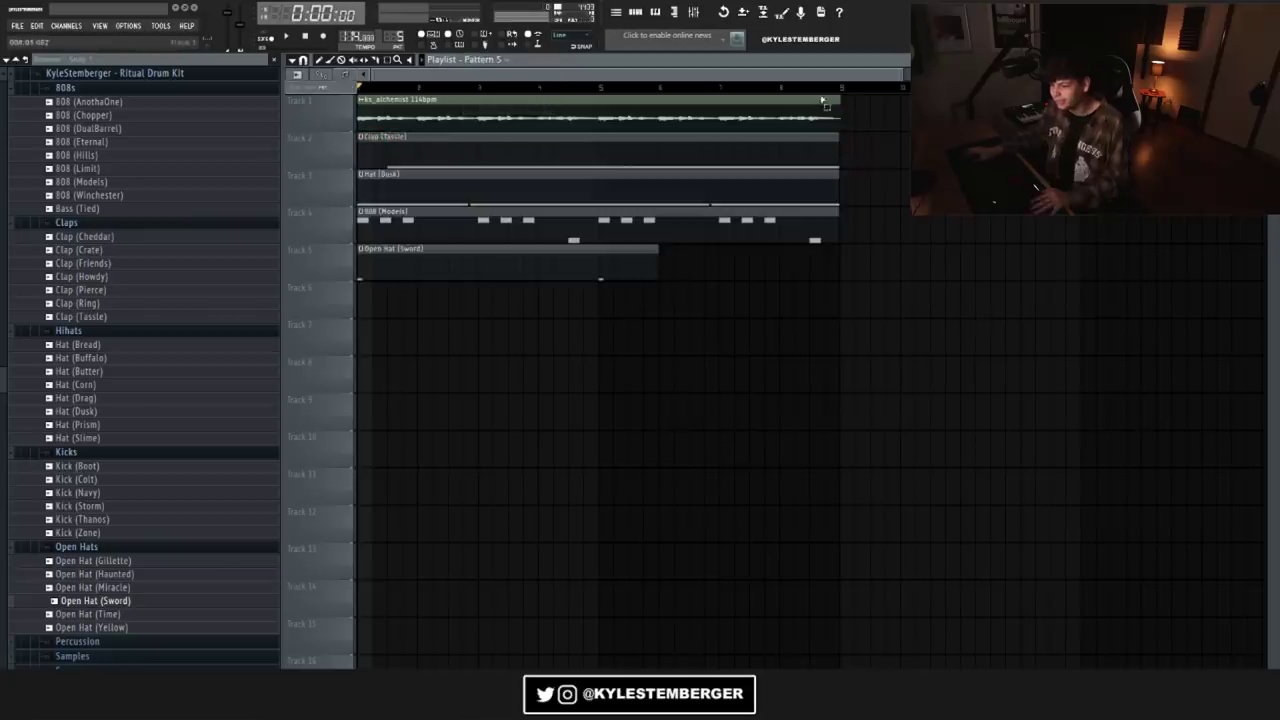
Step: Repeat all the clips along the playlist and delete the drum clips from bars 1 to 8 and after bar 48
{"action": "key", "text": "ctrl+a"}
{"action": "key", "text": "ctrl+b"}
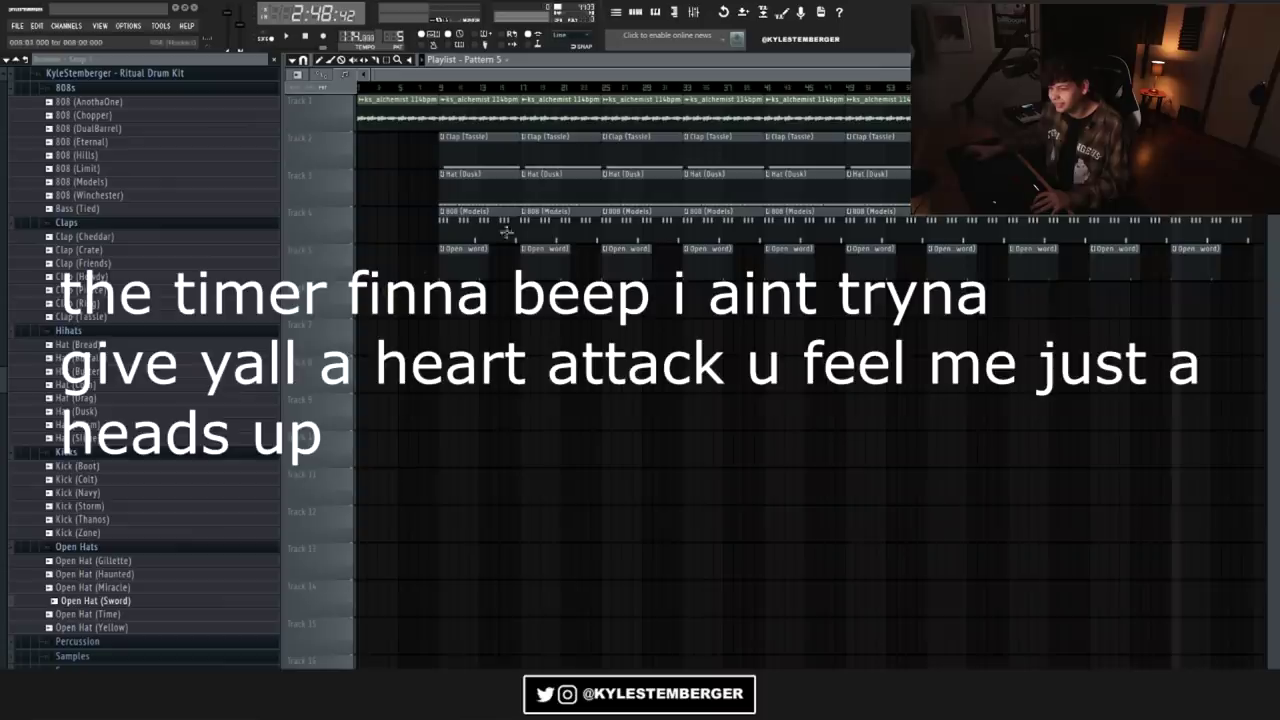
{"action": "right_click", "coordinate": [866, 154]}
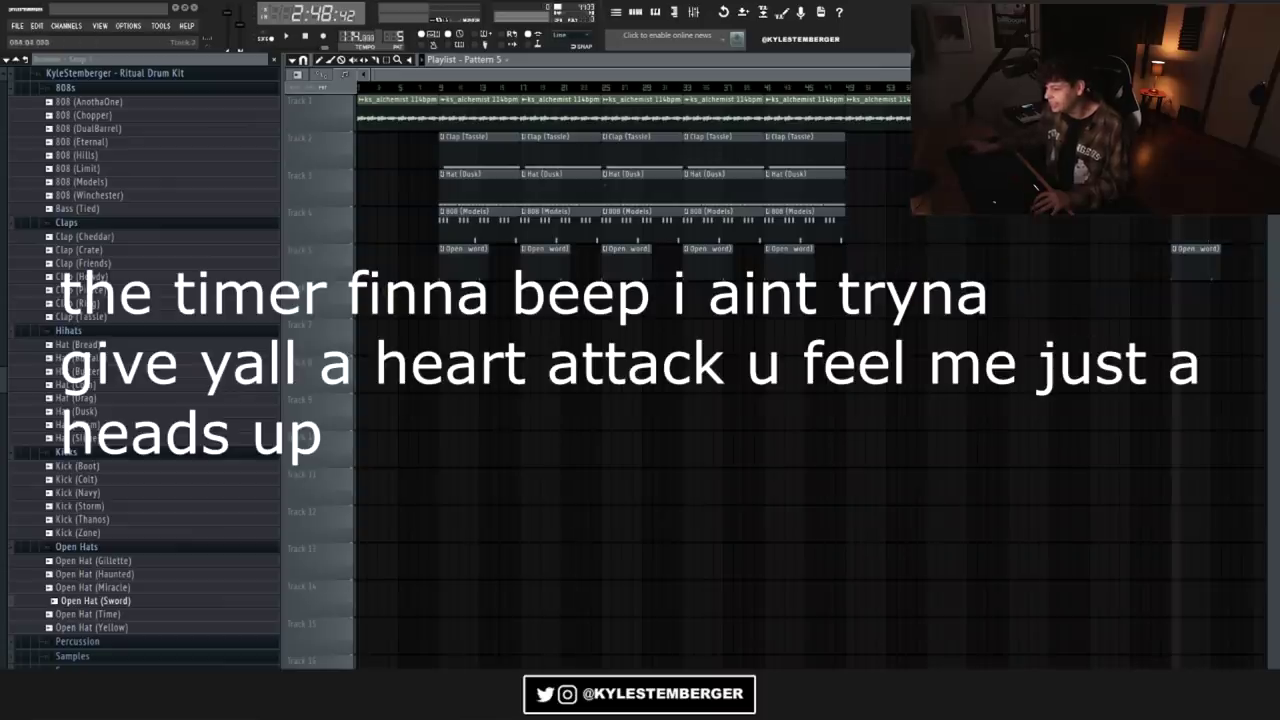
Step: Select the whole arrangement and duplicate it twice along the timeline
{"action": "key", "text": "ctrl+a"}
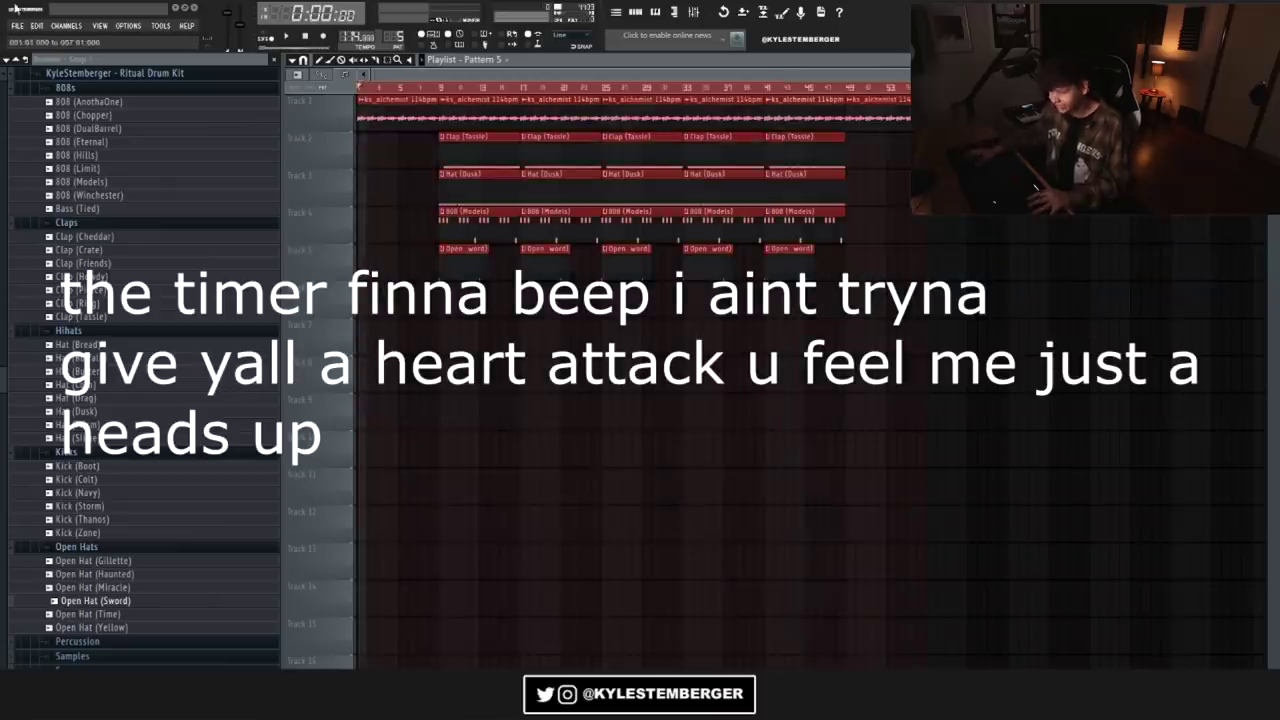
{"action": "key", "text": "ctrl+b"}
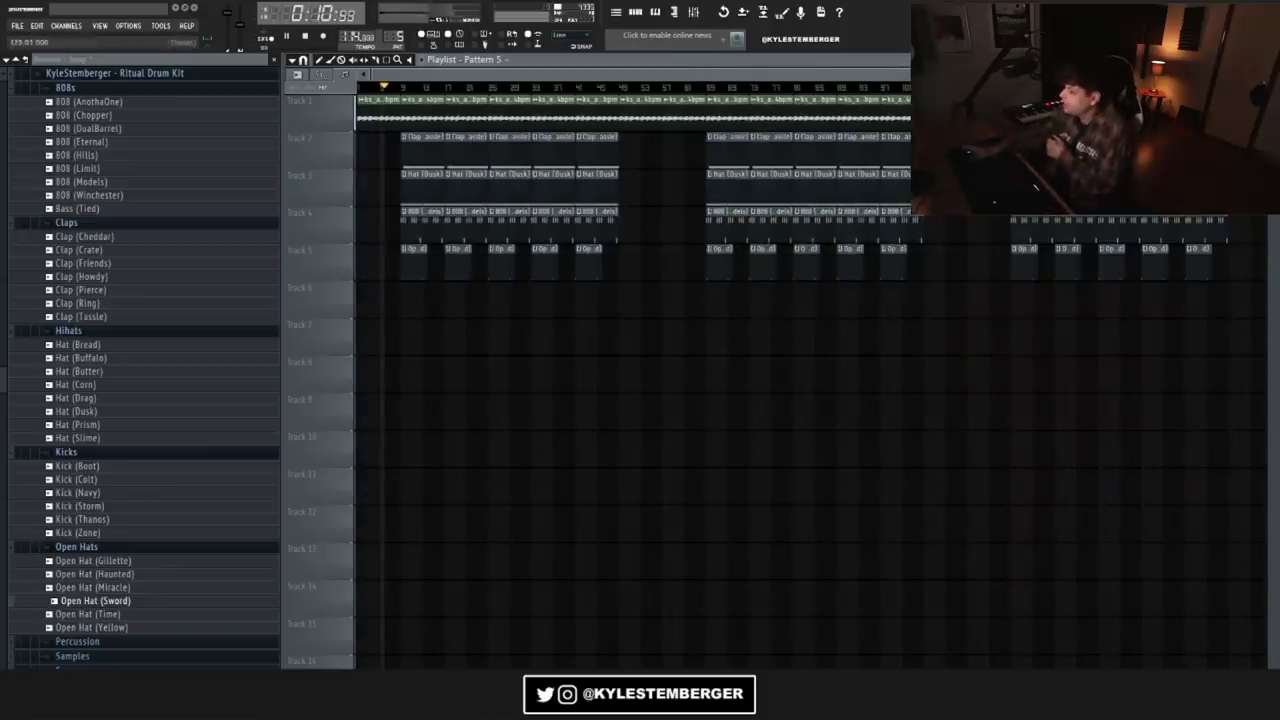
Step: Bring the browser window with the Google timer over the playlist and check the timer
{"action": "left_click_drag", "start_coordinate": [1266, 330], "coordinate": [791, 331]}
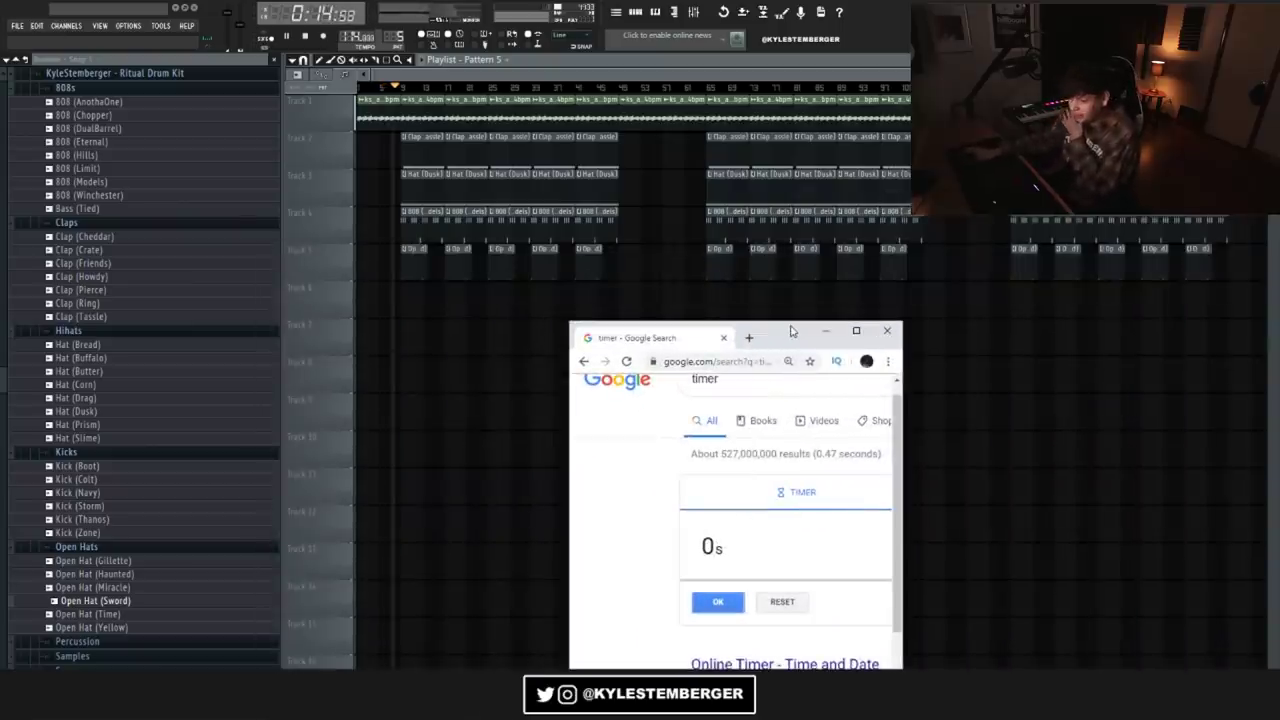
{"action": "left_click_drag", "start_coordinate": [791, 331], "coordinate": [939, 329]}
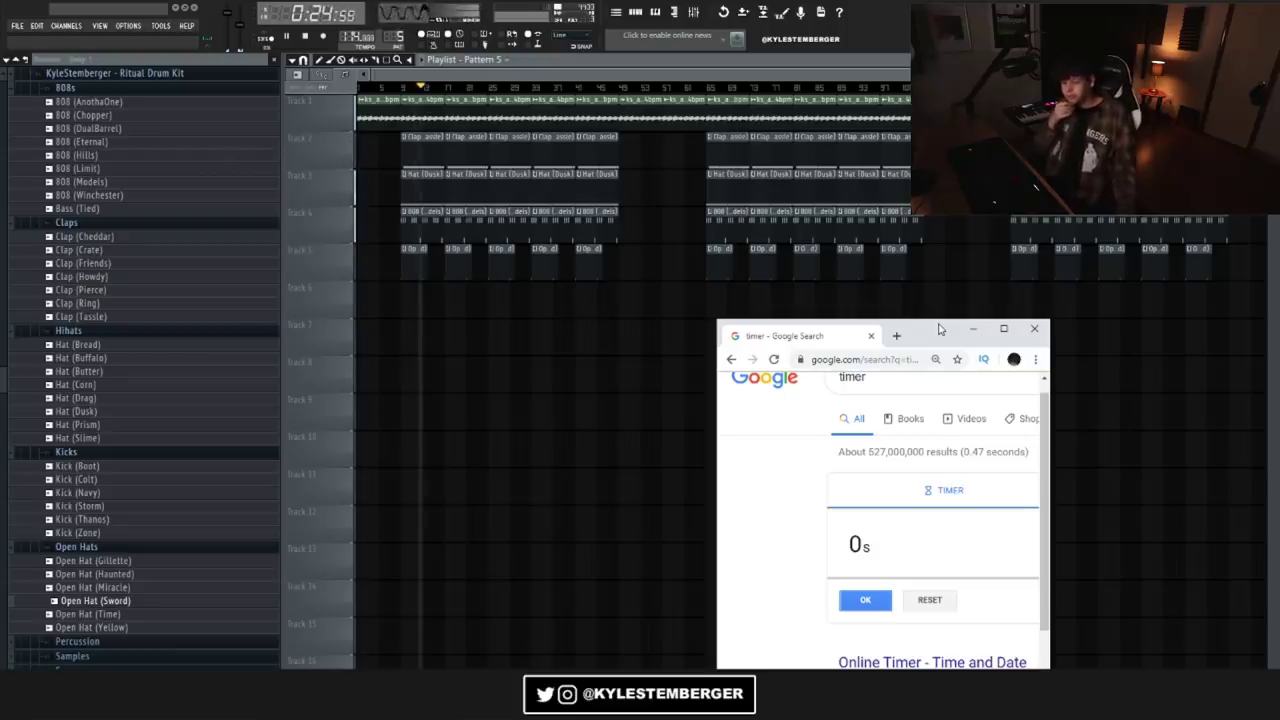
{"action": "left_click_drag", "start_coordinate": [940, 328], "coordinate": [827, 326]}
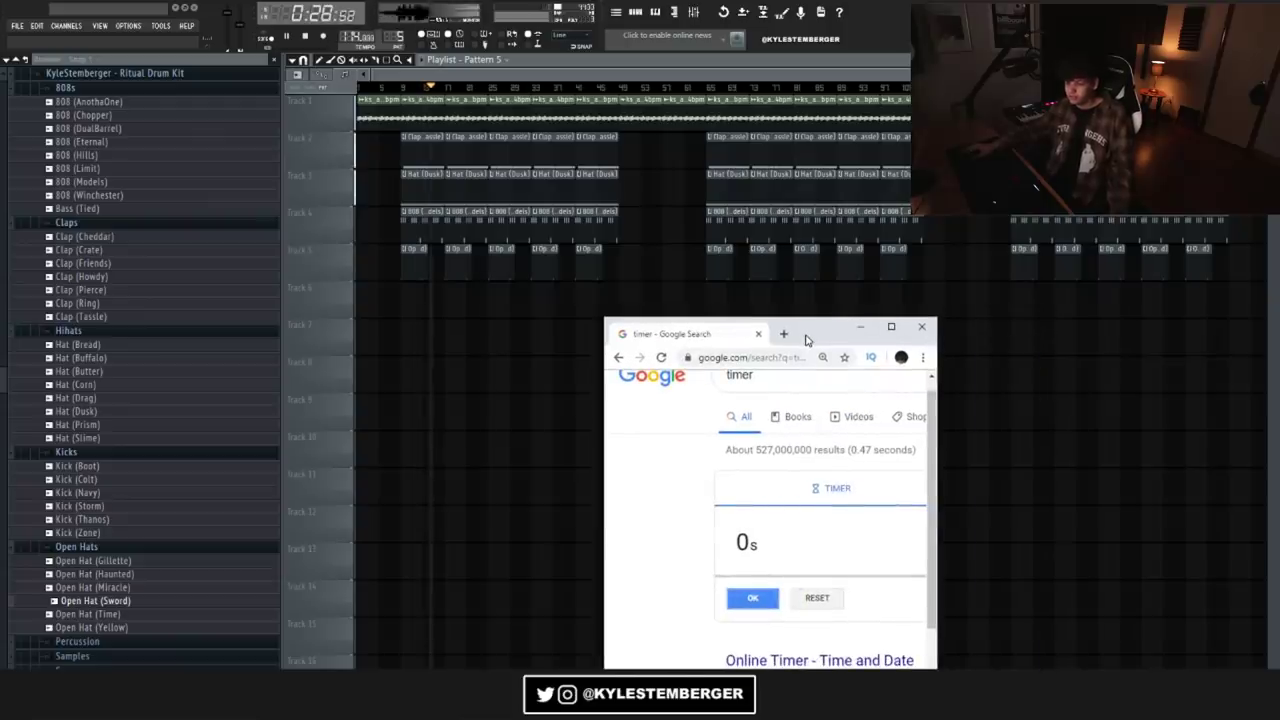
{"action": "left_click_drag", "start_coordinate": [806, 340], "coordinate": [791, 326]}
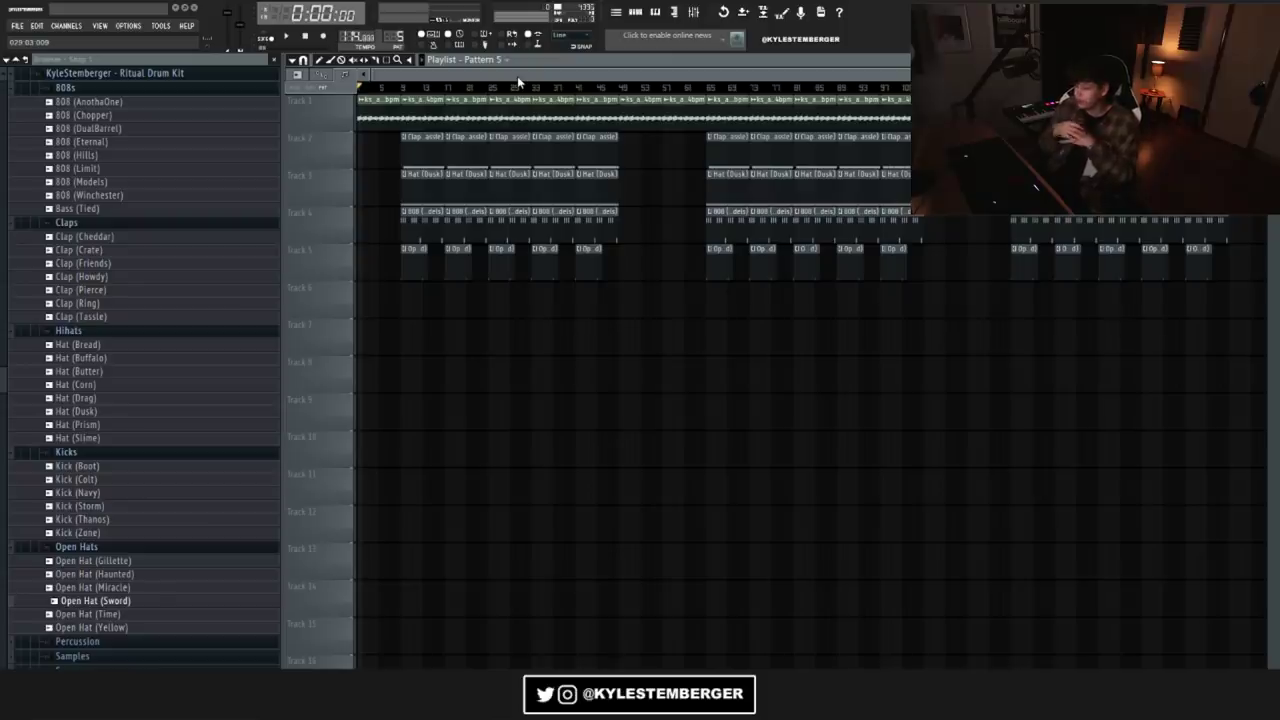
{"action": "scroll", "coordinate": [518, 83], "scroll_direction": "up", "scroll_amount": 2}
{"action": "scroll", "coordinate": [518, 83], "scroll_direction": "down", "scroll_amount": 2}
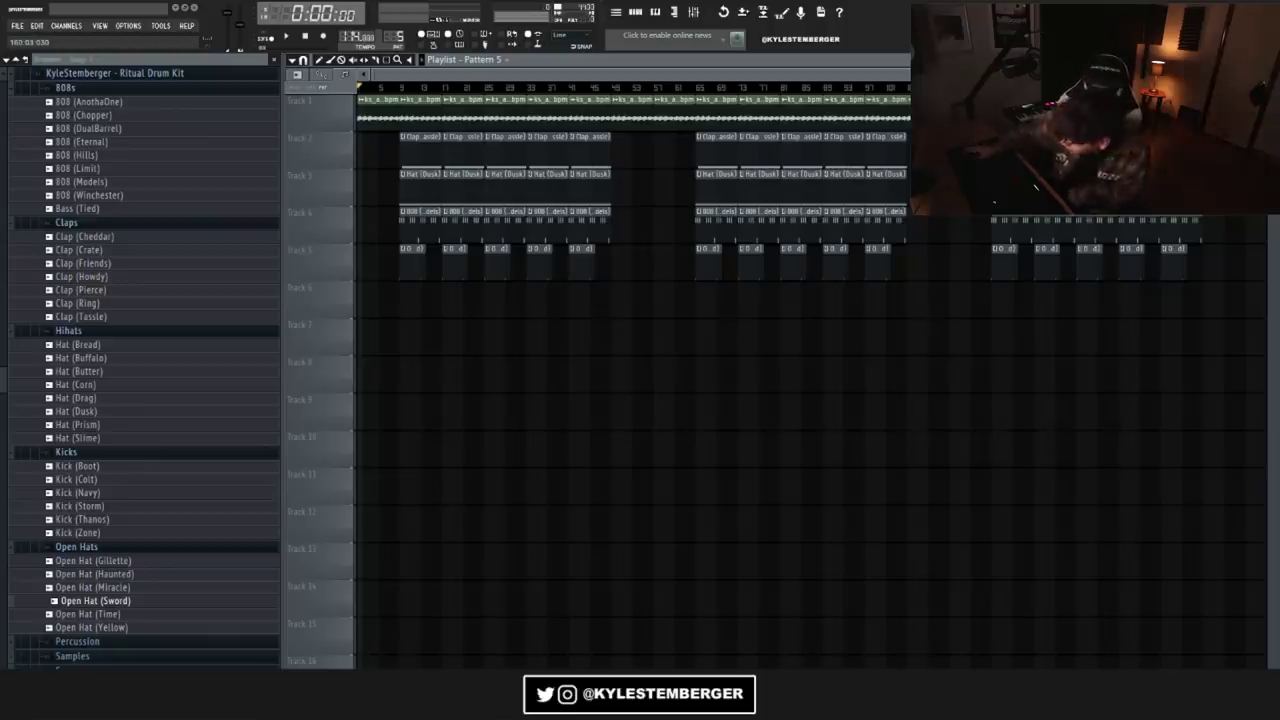
{"action": "scroll", "coordinate": [634, 180], "scroll_direction": "up", "scroll_amount": 1}
{"action": "scroll", "coordinate": [810, 180], "scroll_direction": "down", "scroll_amount": 1}
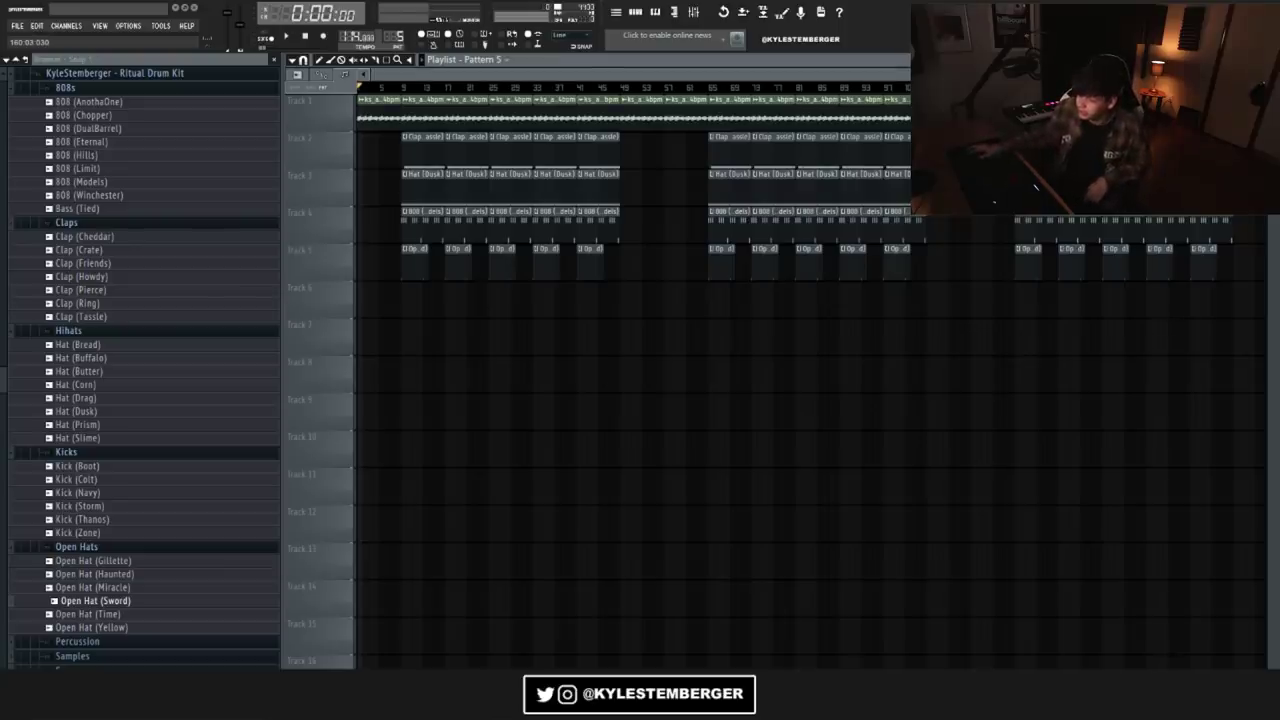
{"action": "scroll", "coordinate": [812, 370], "scroll_direction": "down", "scroll_amount": 1}
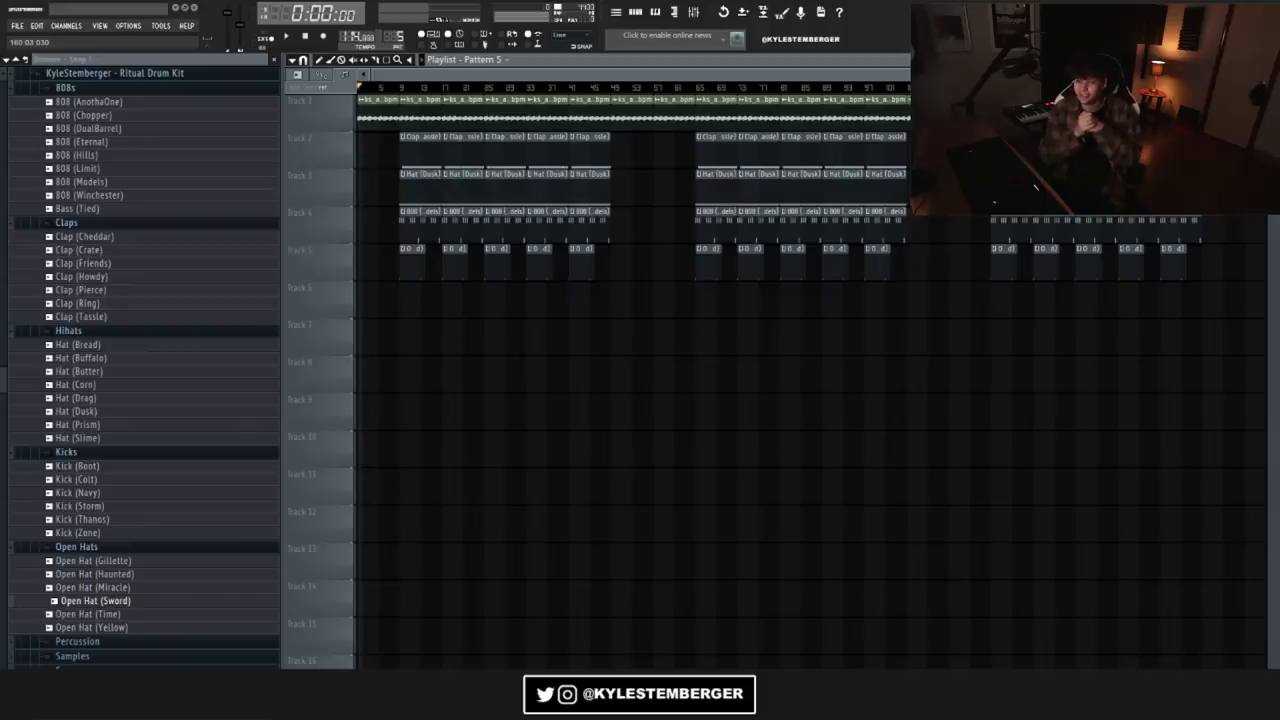